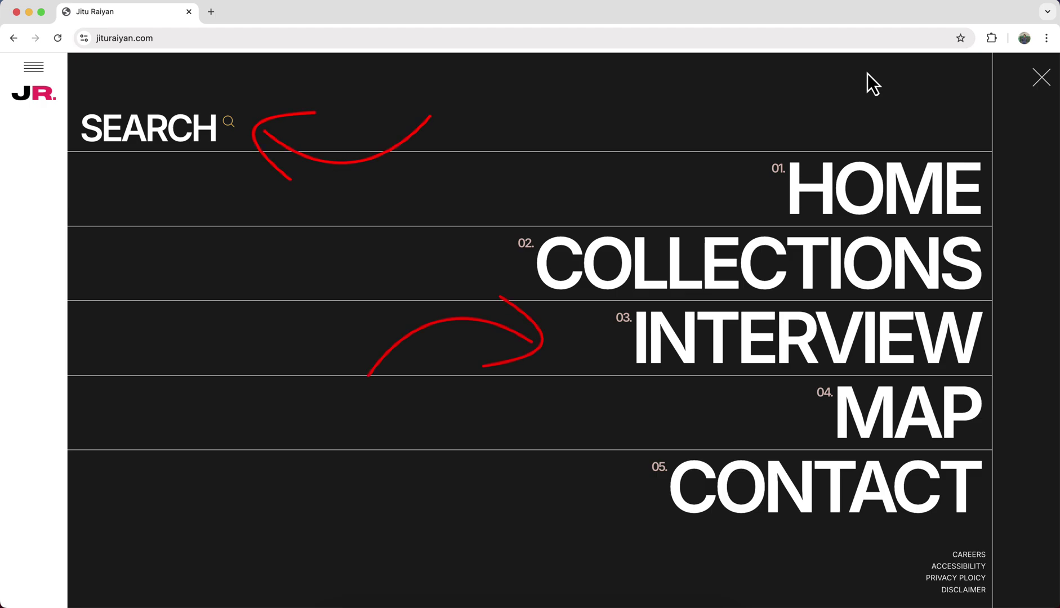
Preview the live site's dark full-screen menu, try its SEARCH field, then close the menu.
click(1040, 84)
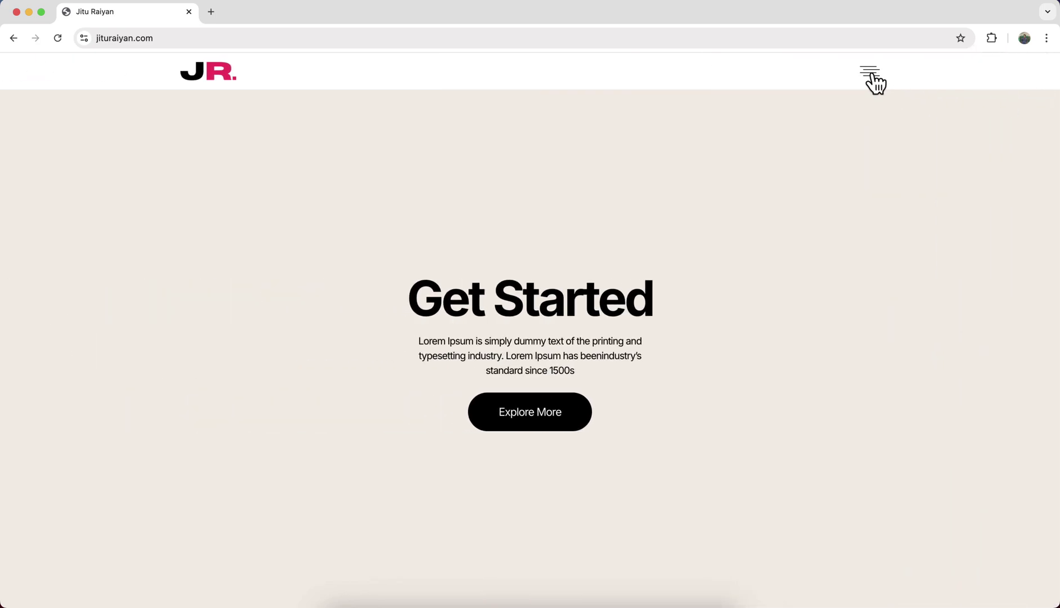
click(871, 75)
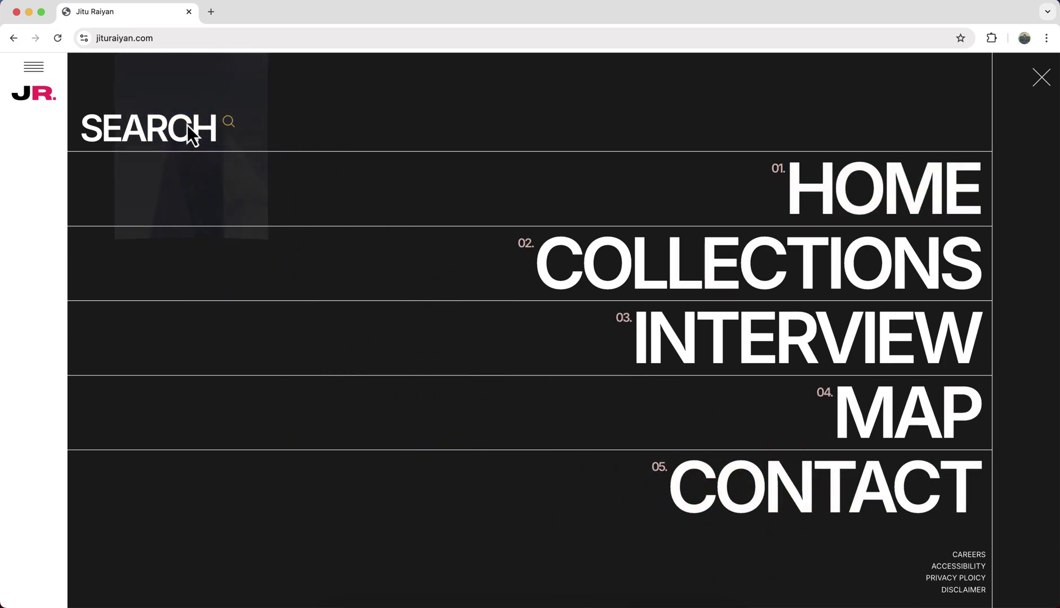
click(187, 124)
click(327, 129)
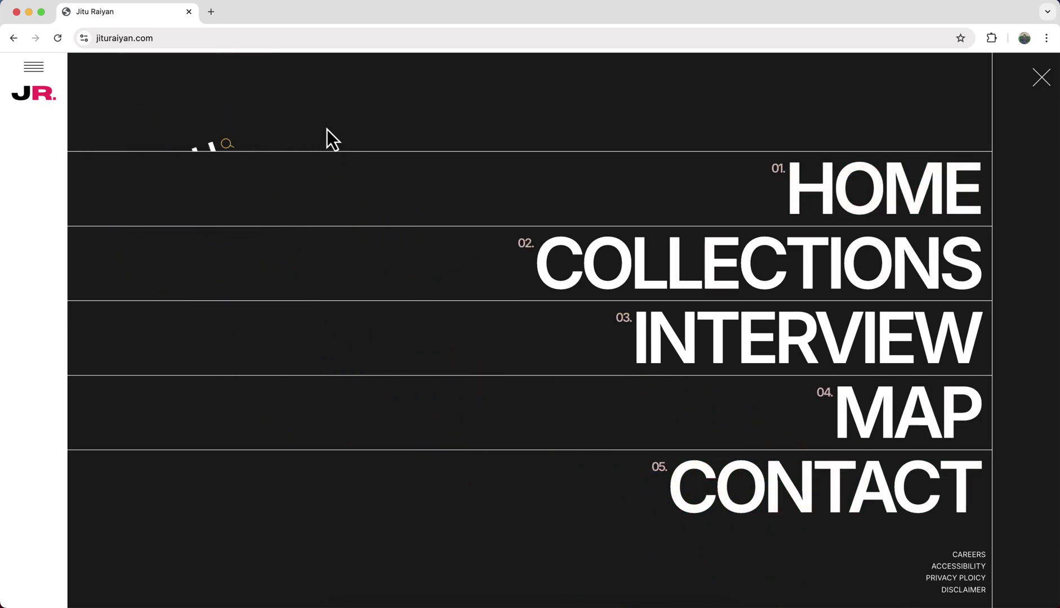
click(150, 131)
click(1042, 79)
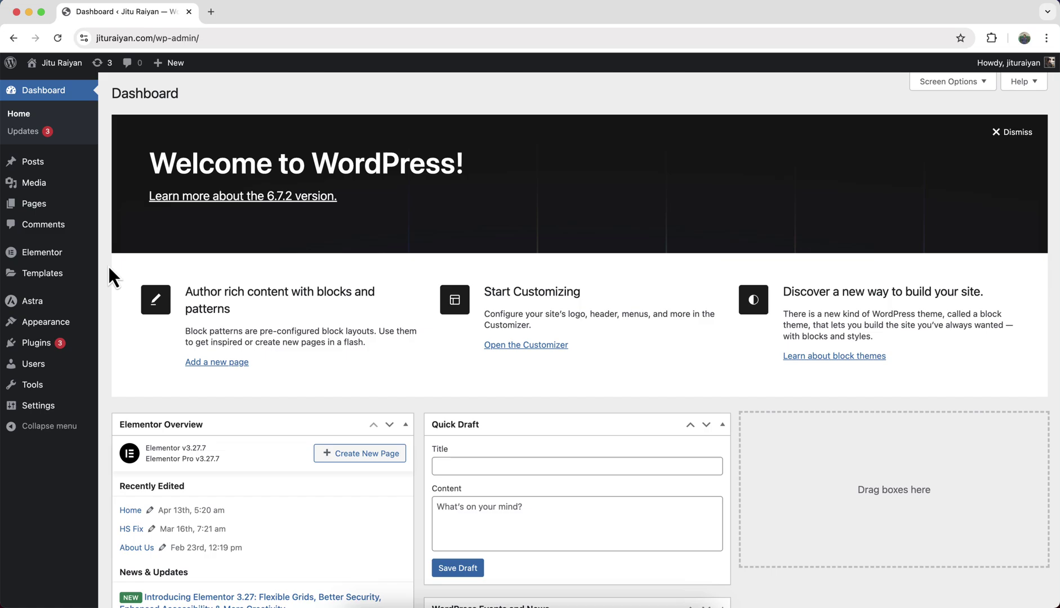
Create a new Header template from Theme Builder, dismissing the library modal and Structure panel.
mouse_move(58, 281)
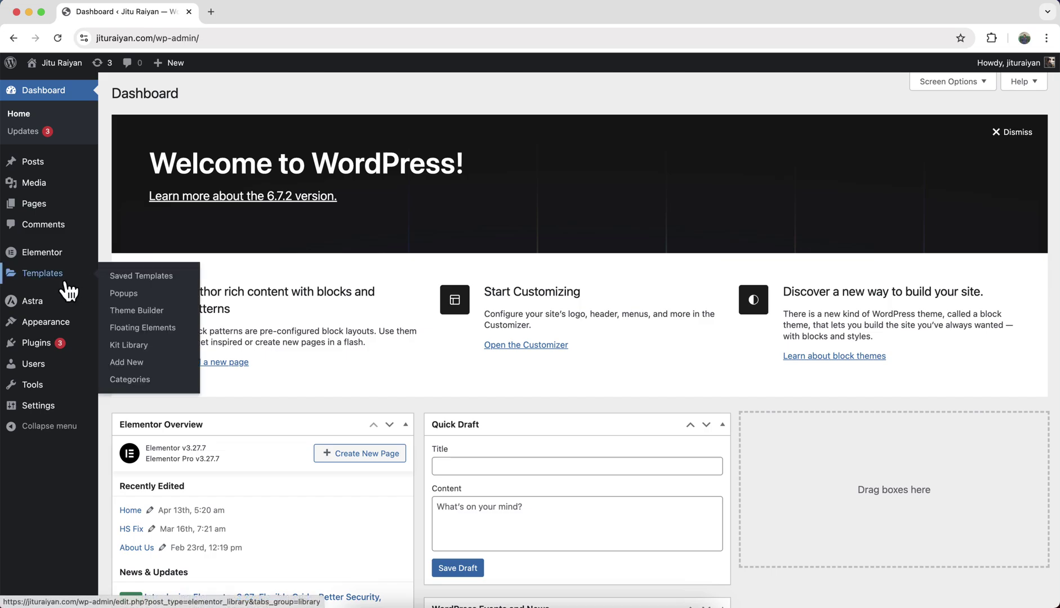
click(137, 310)
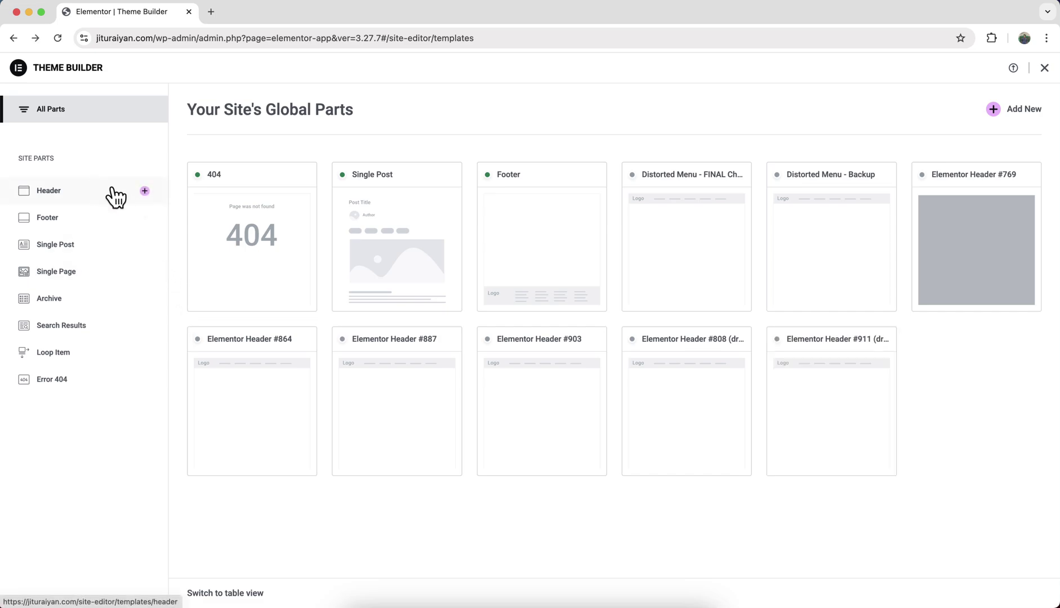
click(145, 191)
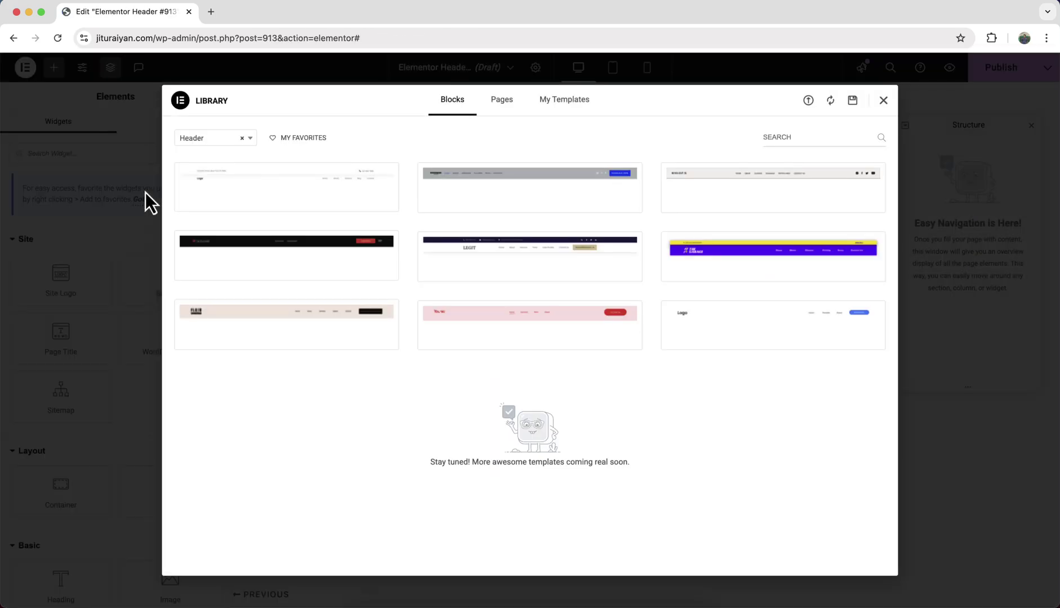
click(883, 100)
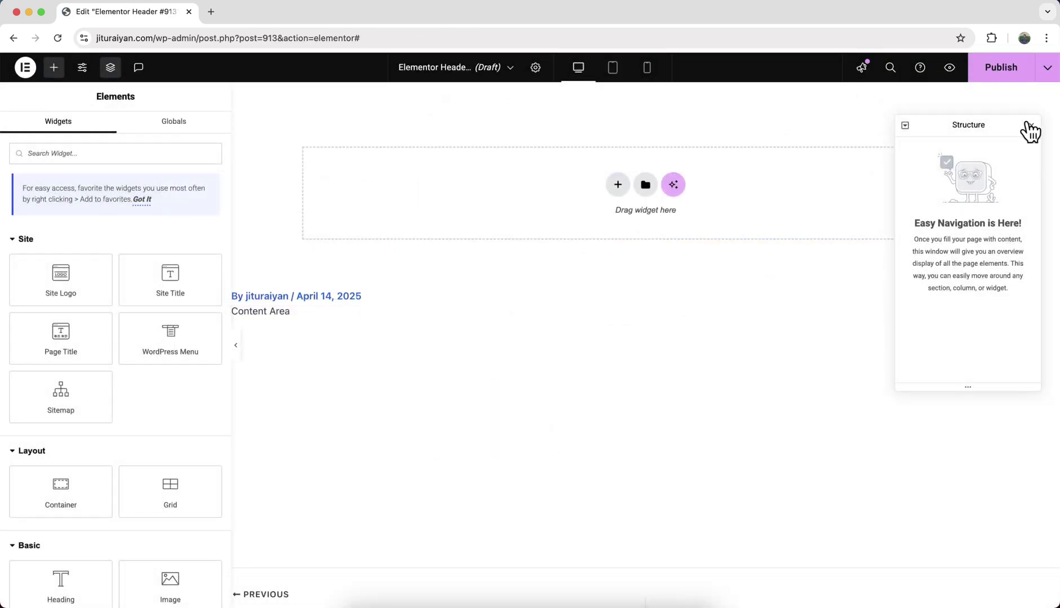
click(1031, 125)
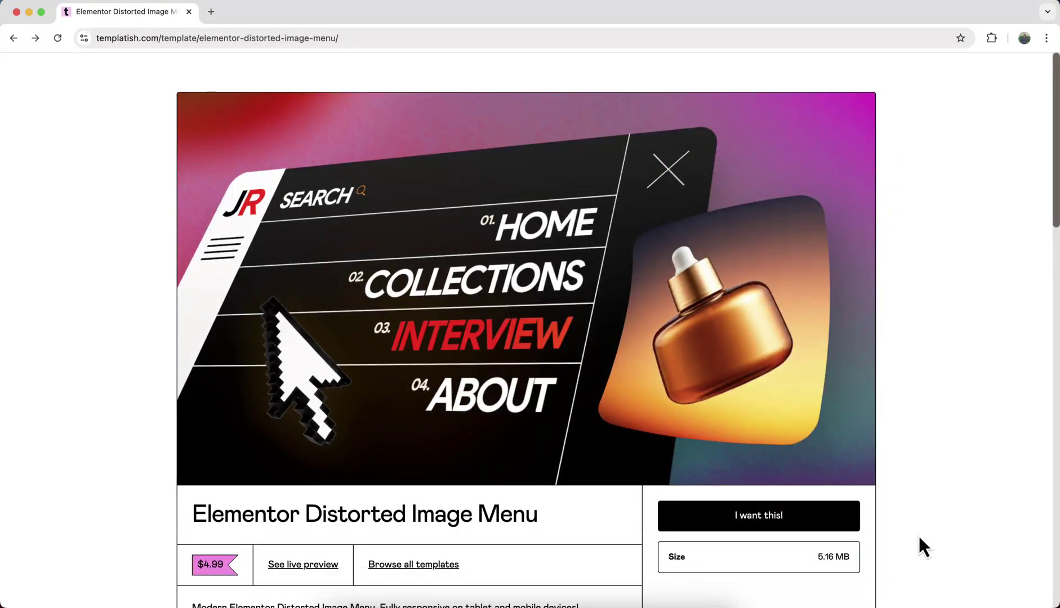
scroll(918, 534, down, 12)
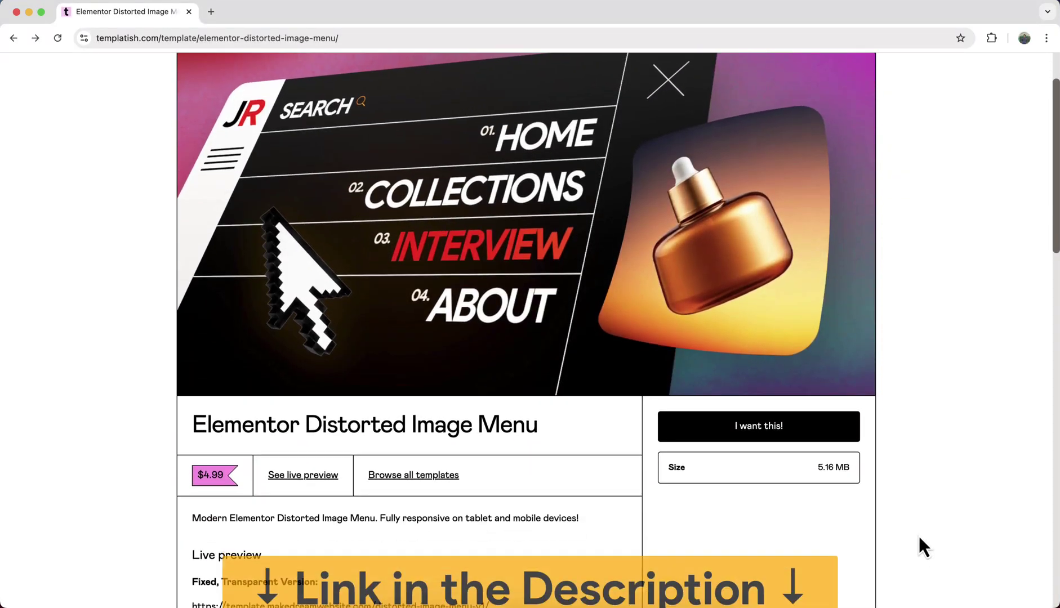
scroll(919, 537, up, 15)
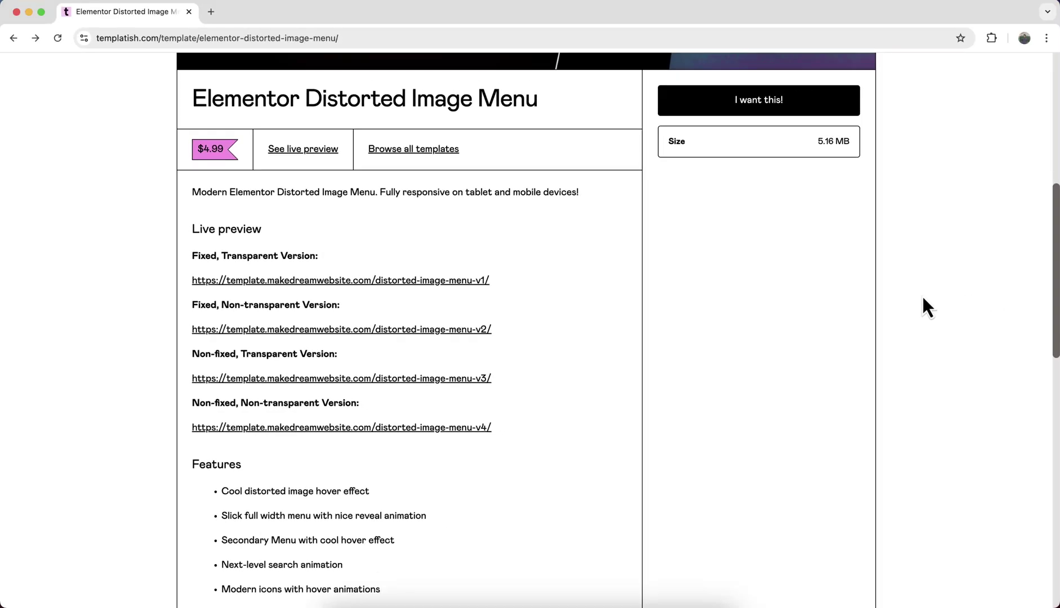
scroll(923, 297, up, 8)
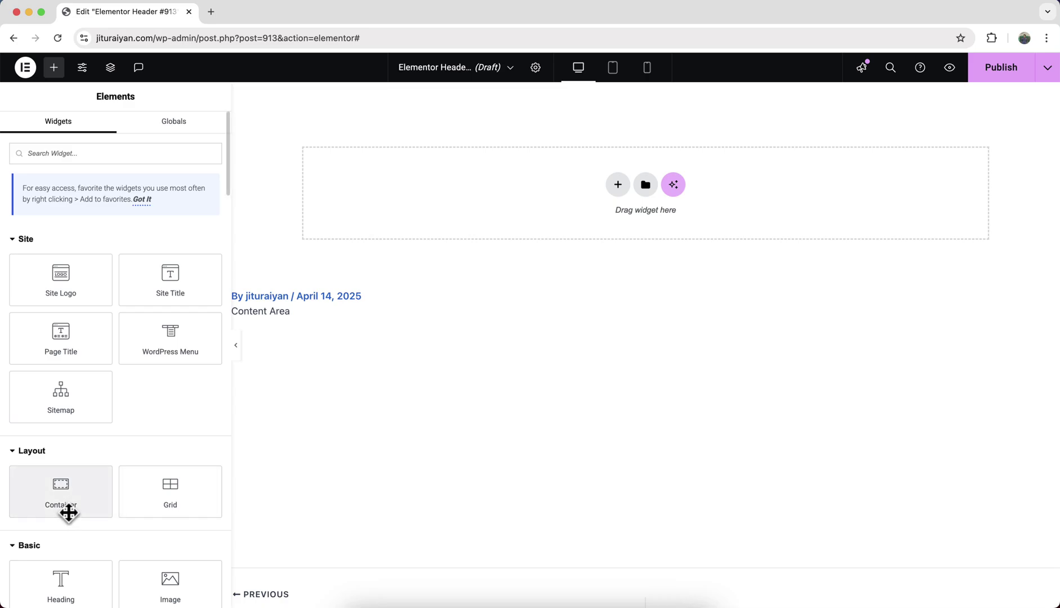
Drop in a Full Width container with 0 padding, then nest a boxed container inside it.
drag(67, 510, 451, 183)
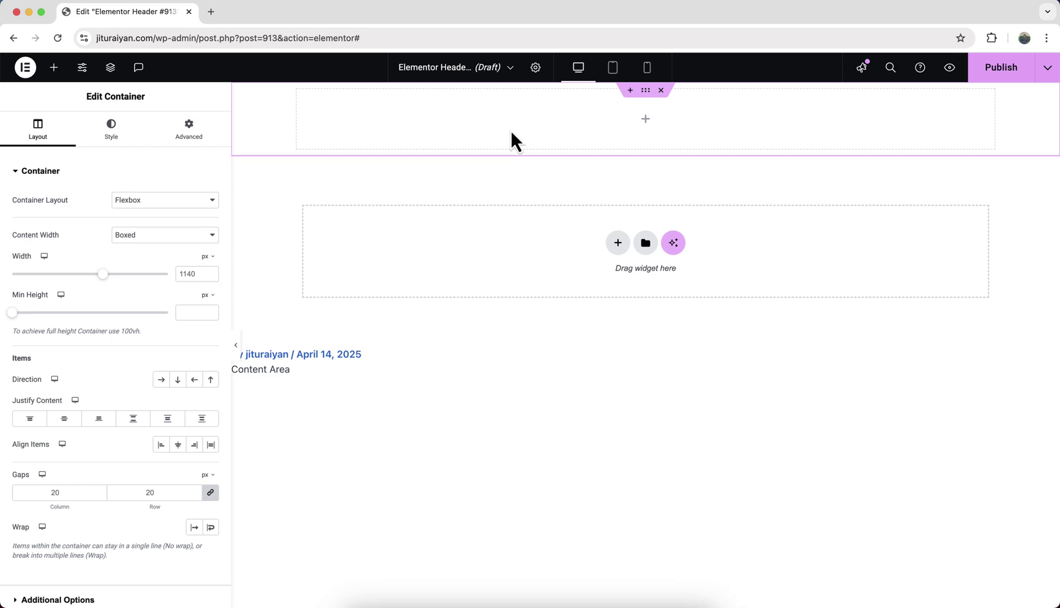
click(151, 236)
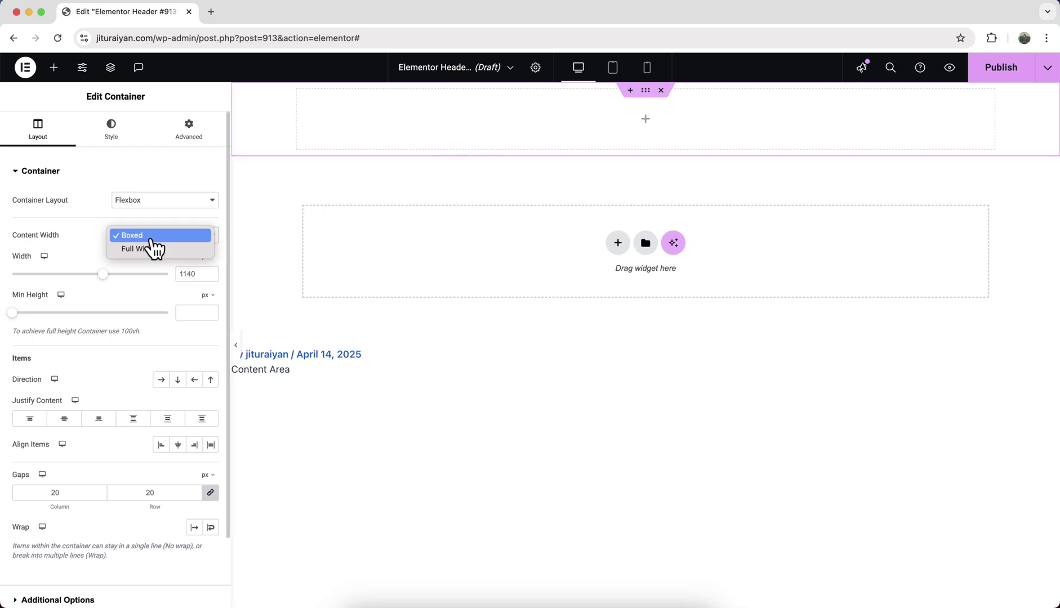
click(157, 252)
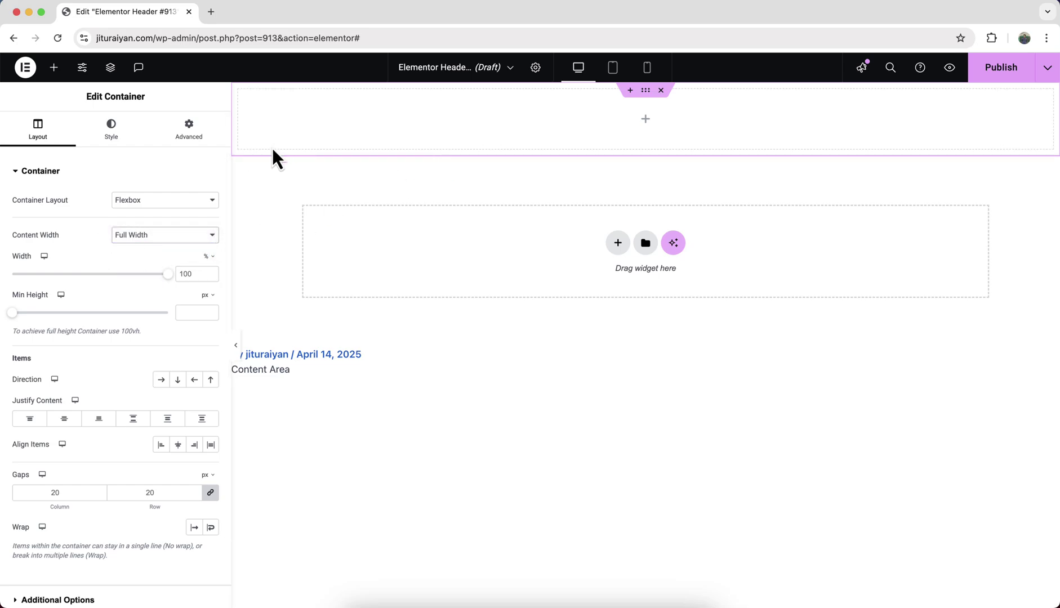
click(193, 135)
click(178, 263)
text(0)
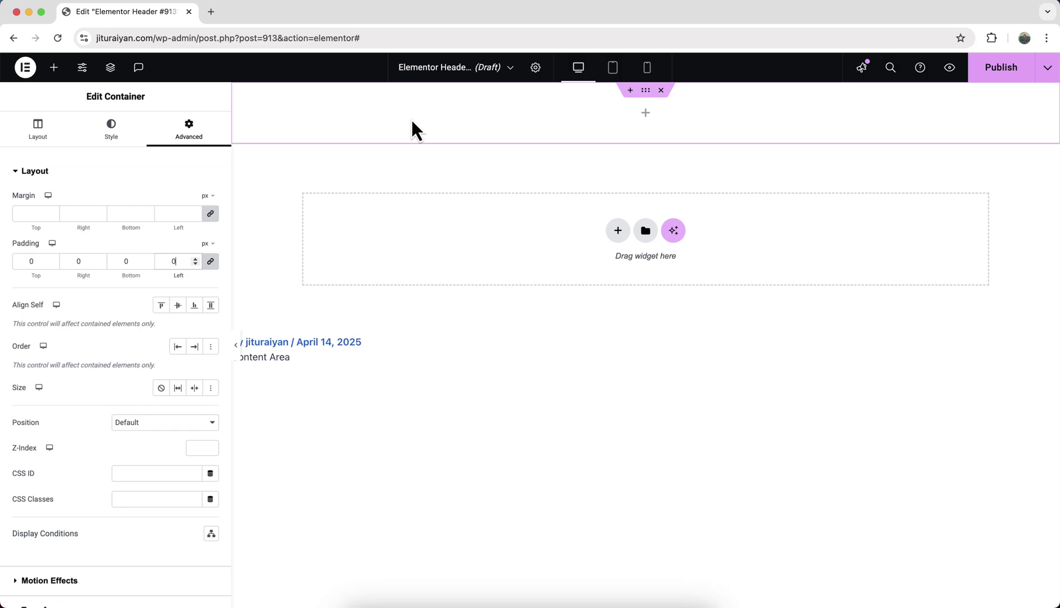
click(54, 68)
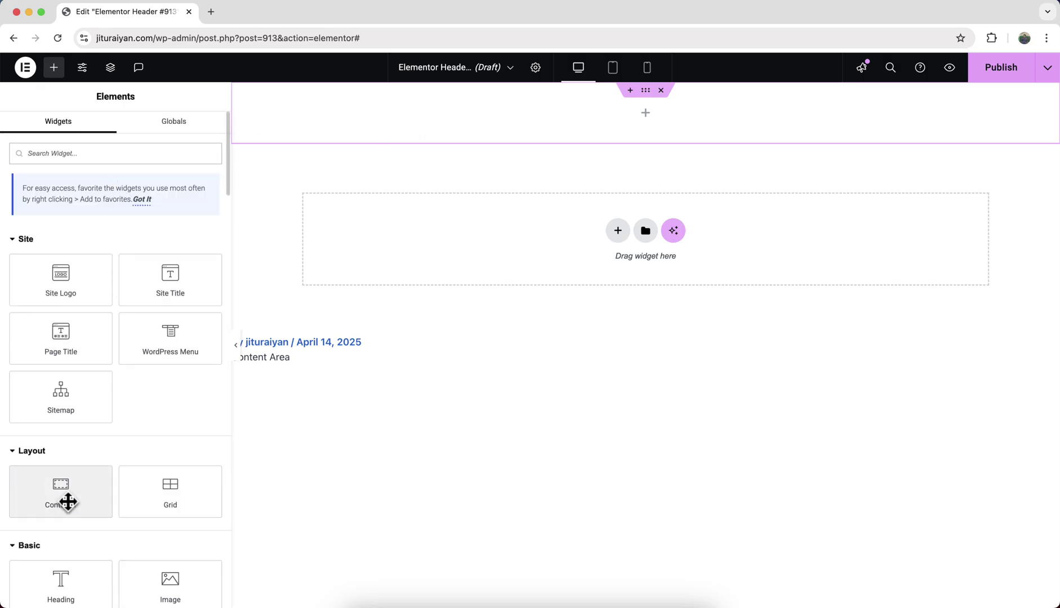
drag(68, 501, 441, 120)
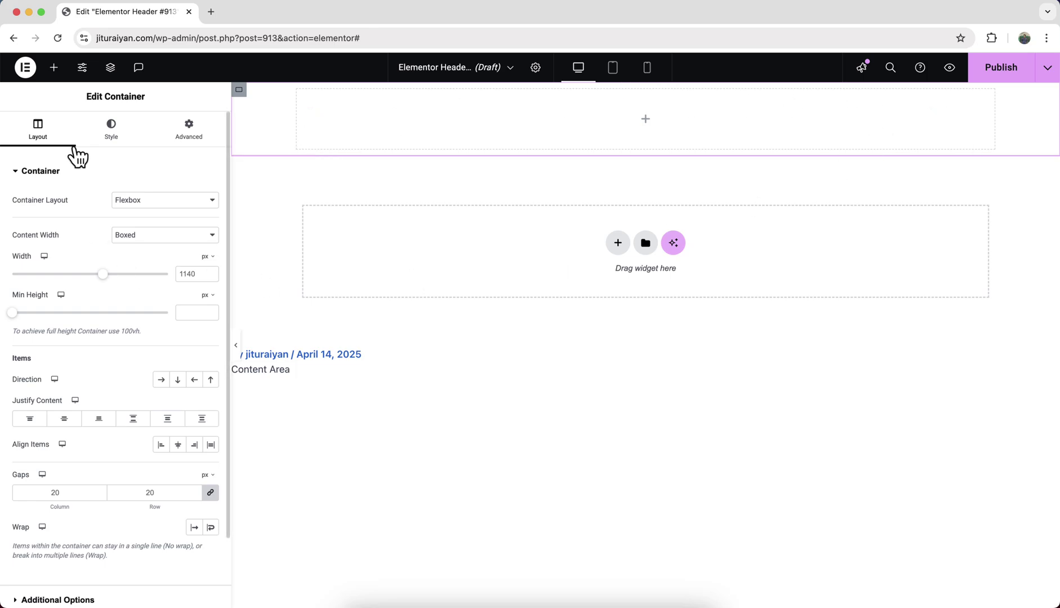
Add an Image widget to the header showing the JR logo from the Media Library.
click(54, 67)
drag(189, 577, 370, 140)
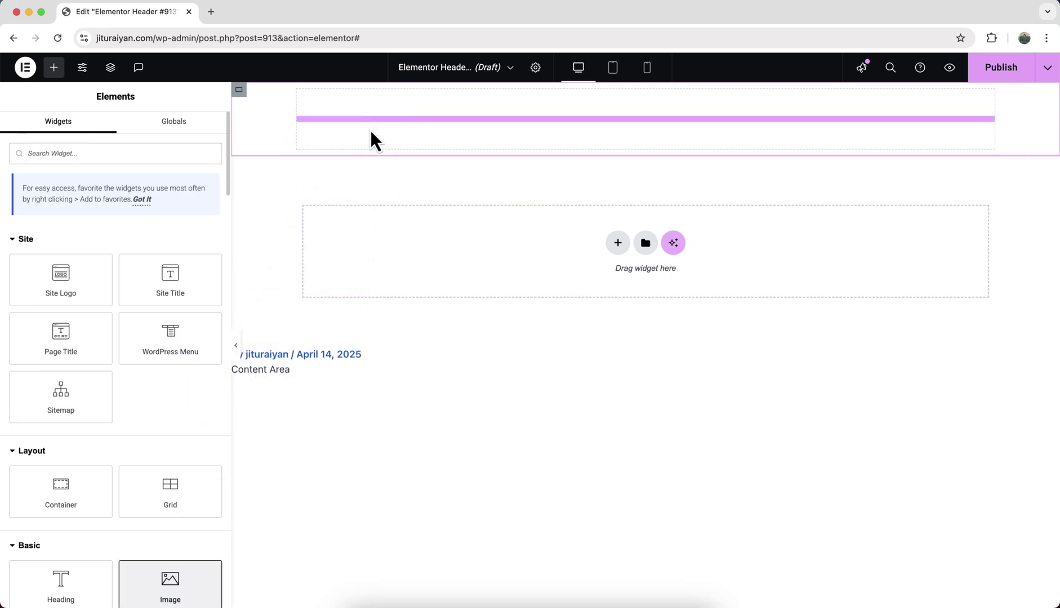
click(191, 244)
click(203, 218)
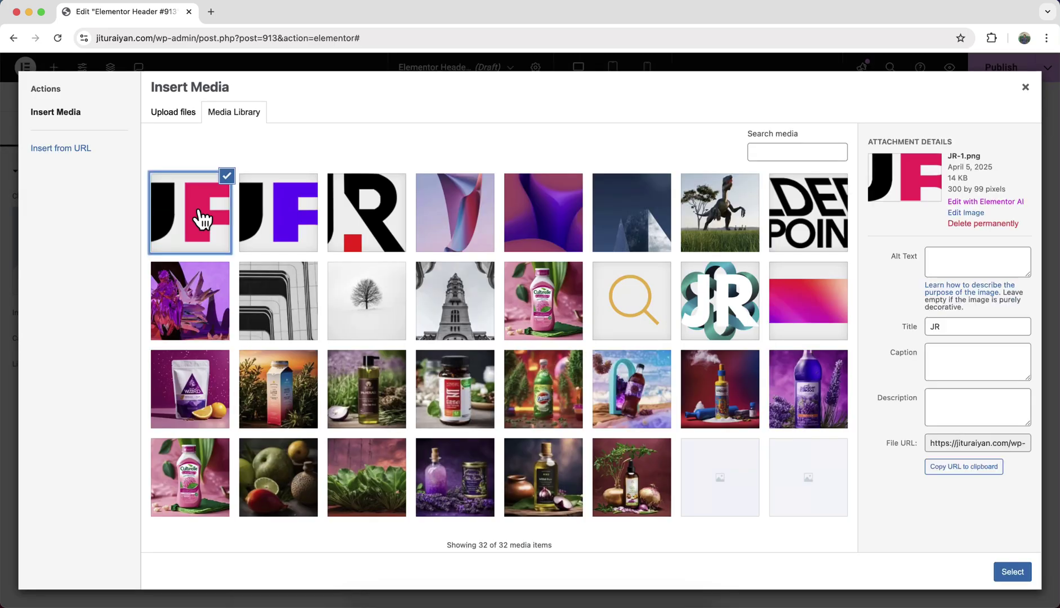
click(1014, 572)
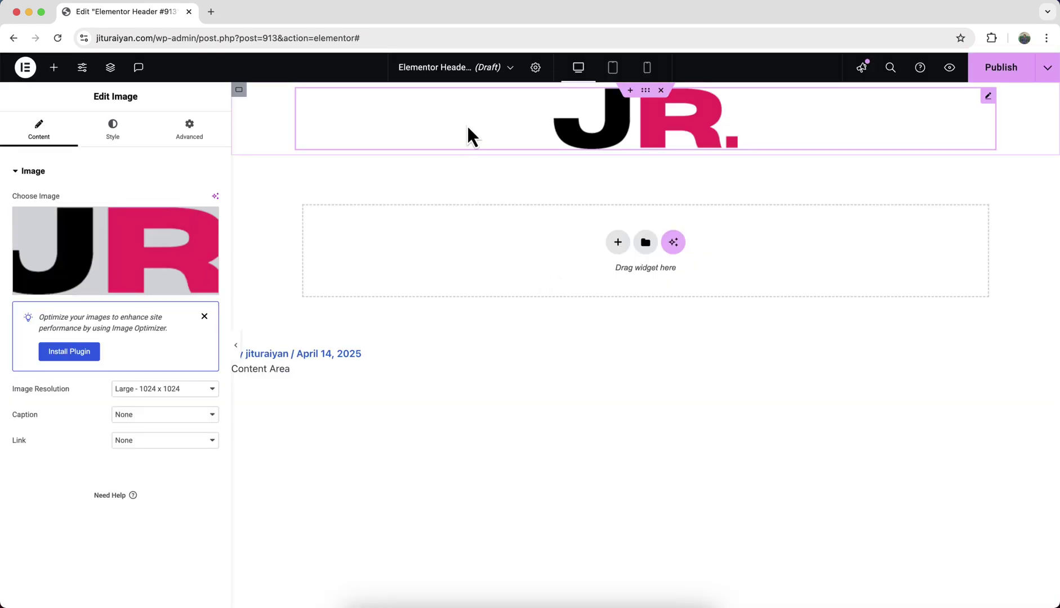
Style the logo with 30 px height and a custom 'auto' width.
click(112, 134)
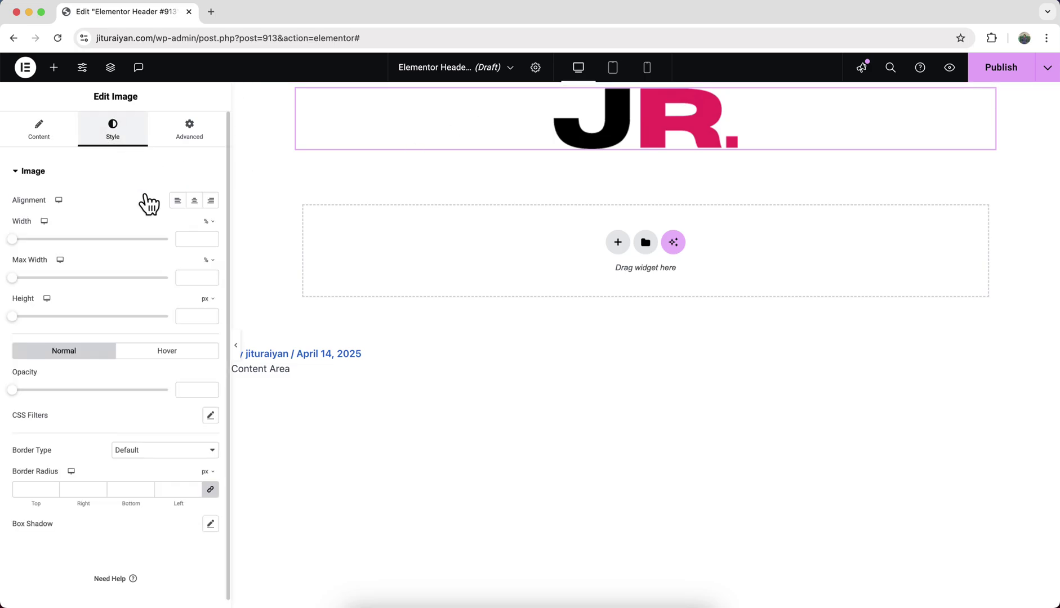
click(189, 316)
text(30)
mouse_move(208, 234)
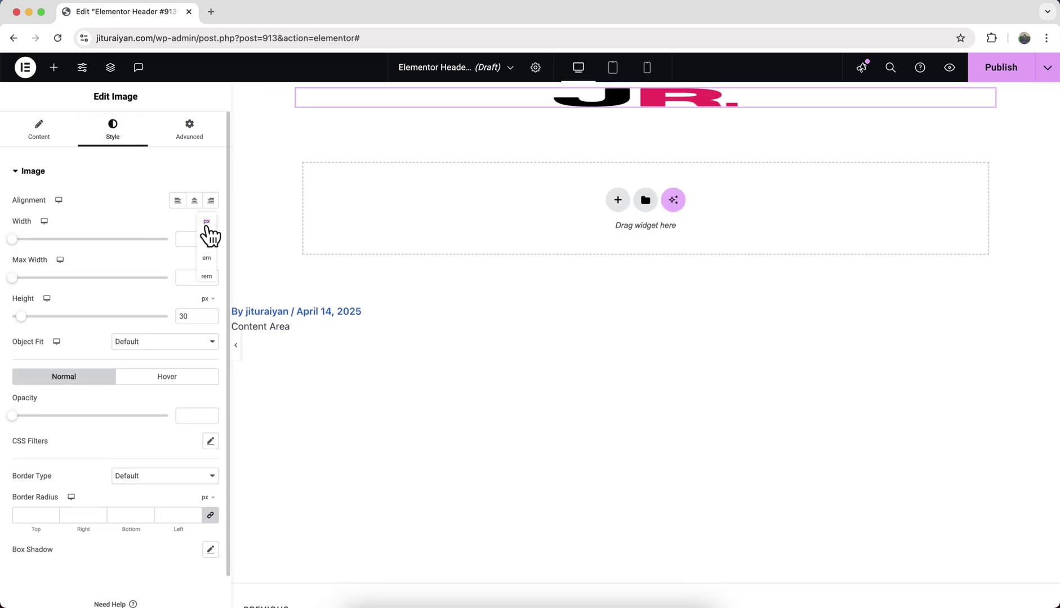
click(207, 313)
text(auto)
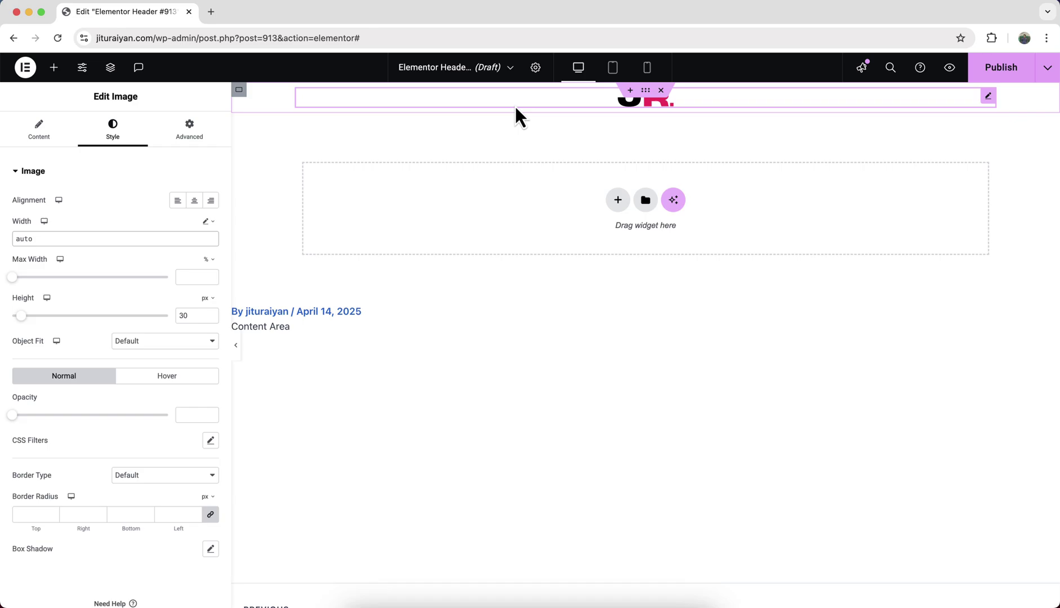
click(53, 69)
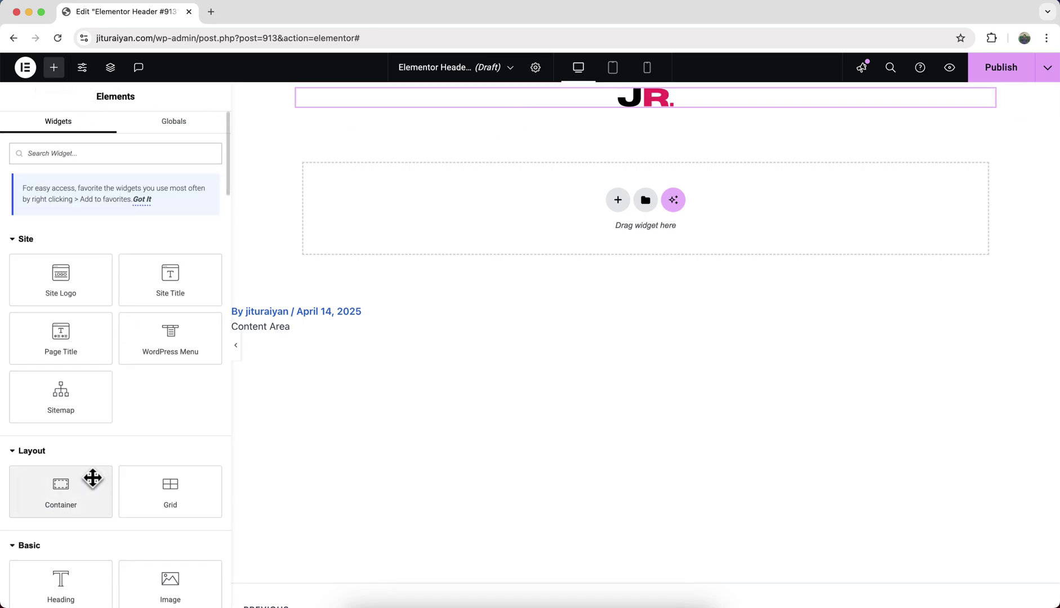
Add a container to the inner header container, reorder it after the JR logo, and select it.
drag(93, 478, 429, 113)
right_click(429, 113)
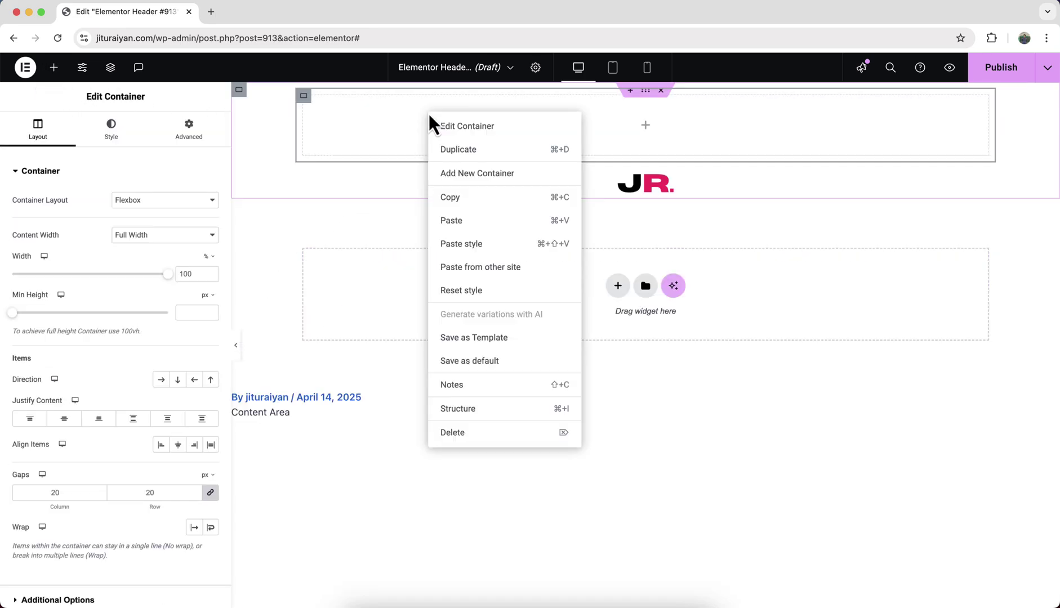
click(494, 416)
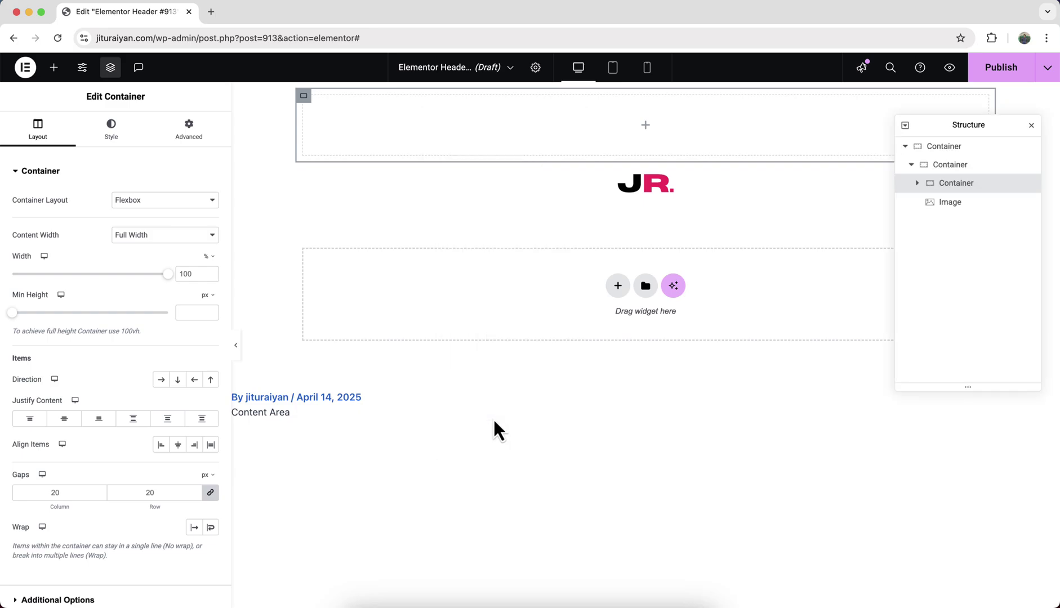
click(946, 203)
drag(952, 208, 947, 184)
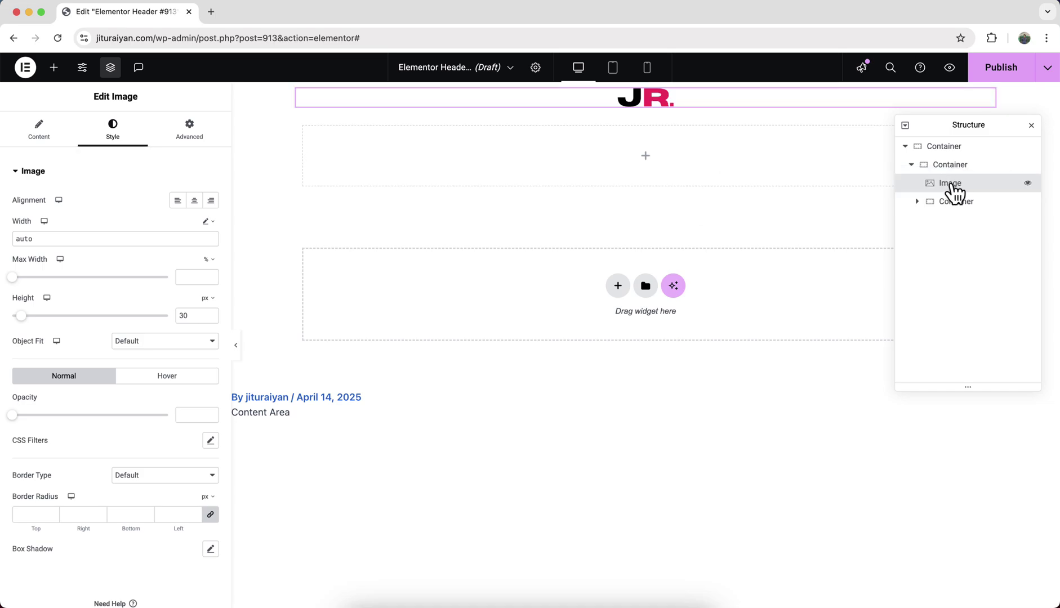
mouse_move(951, 190)
mouse_down()
mouse_move(946, 170)
mouse_move(948, 180)
mouse_up()
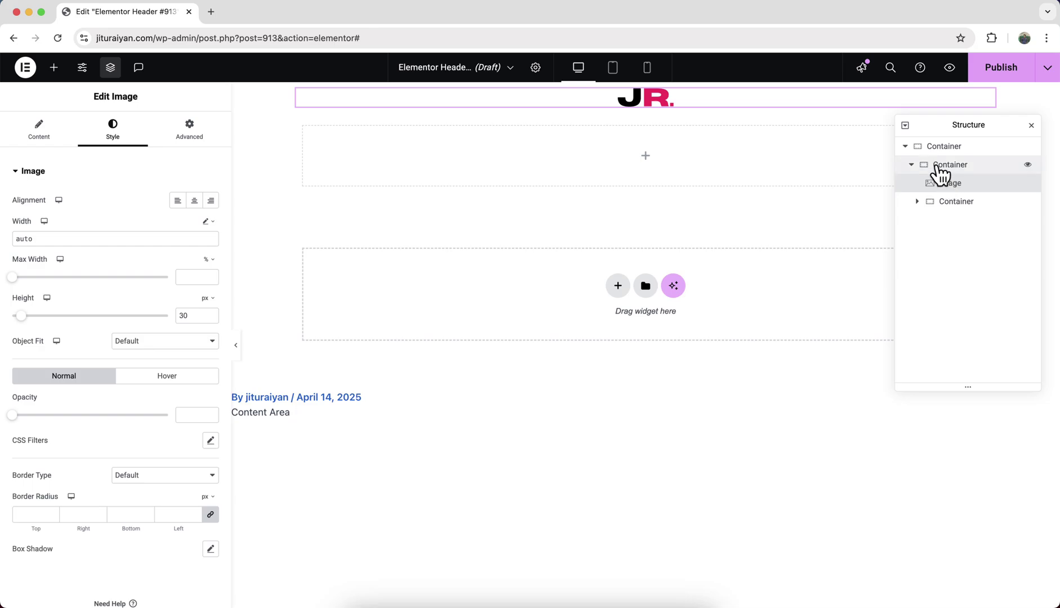
click(948, 204)
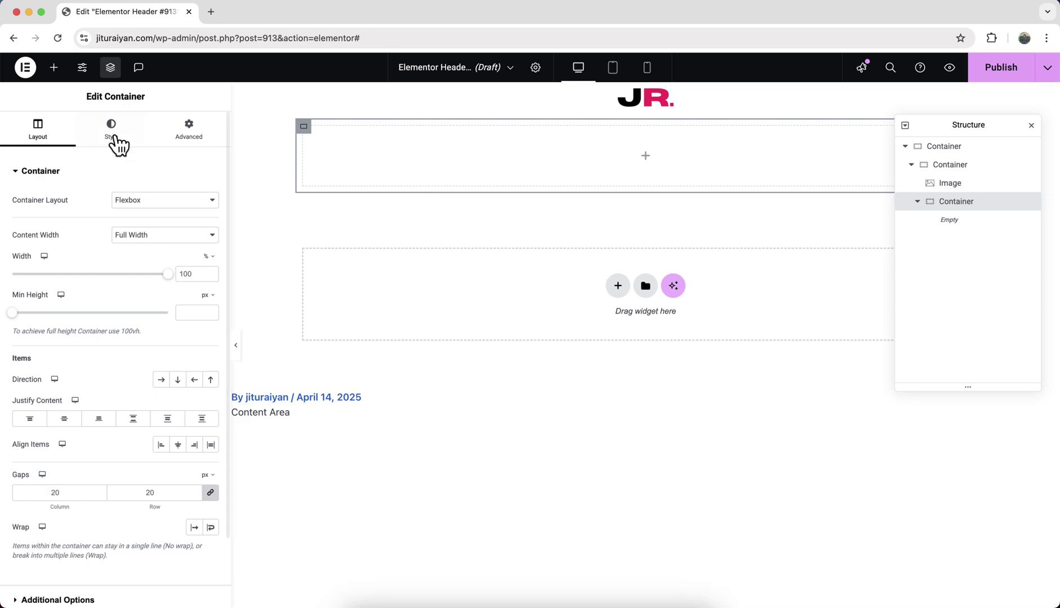
Place a Divider in the empty container and set its gap to 0.
click(53, 67)
scroll(160, 395, down, 5)
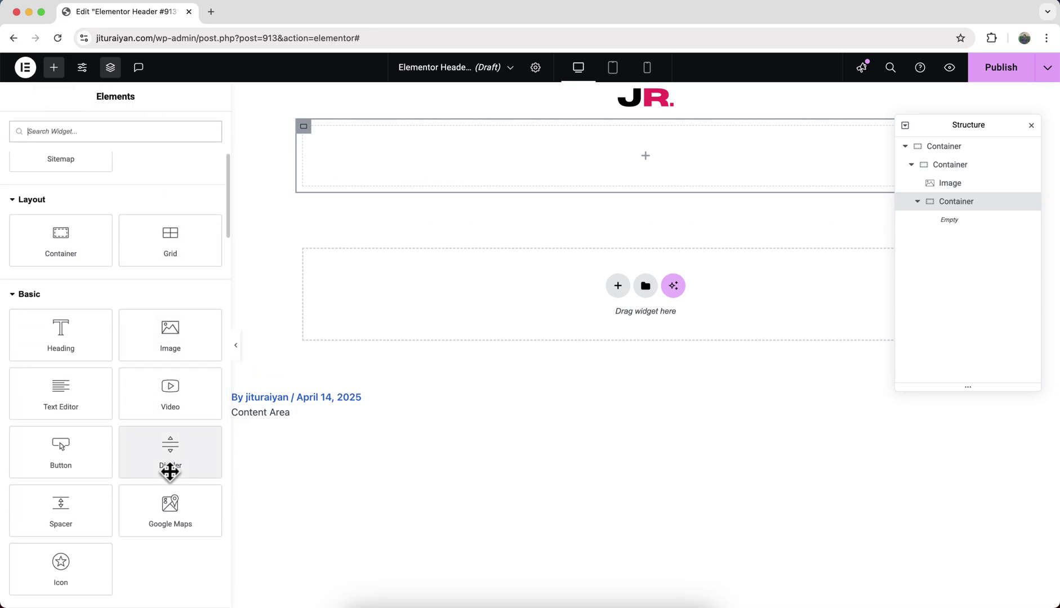
drag(168, 471, 447, 152)
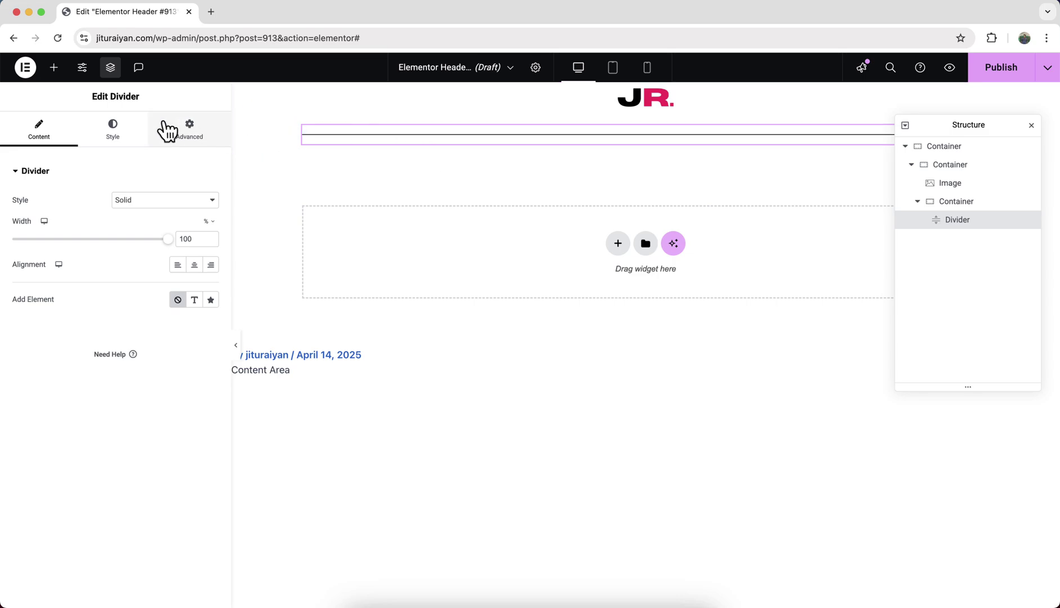
click(115, 134)
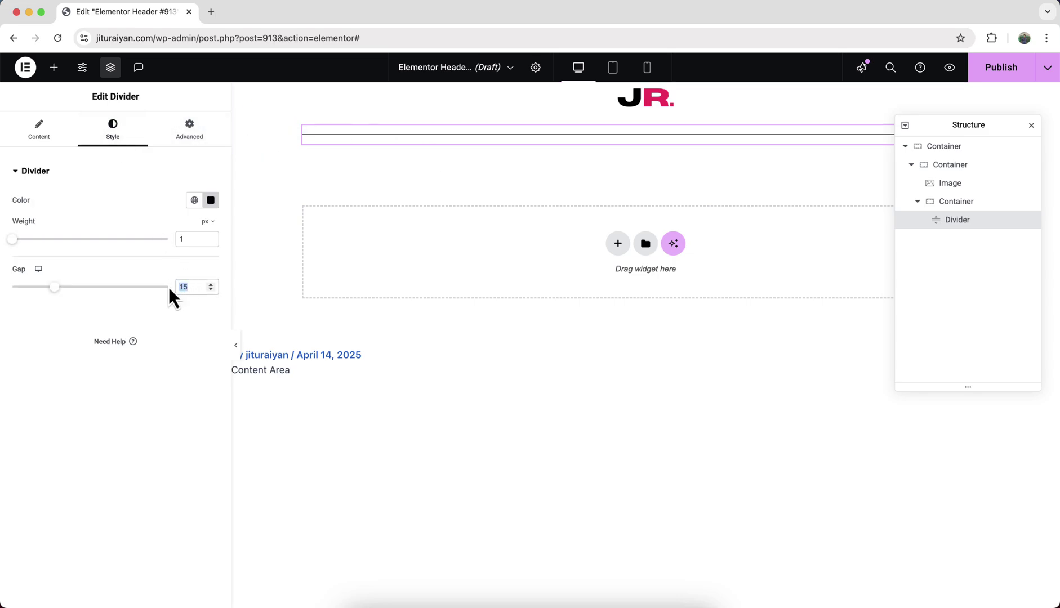
text(0)
Duplicate the divider three times to make four stacked lines.
right_click(917, 220)
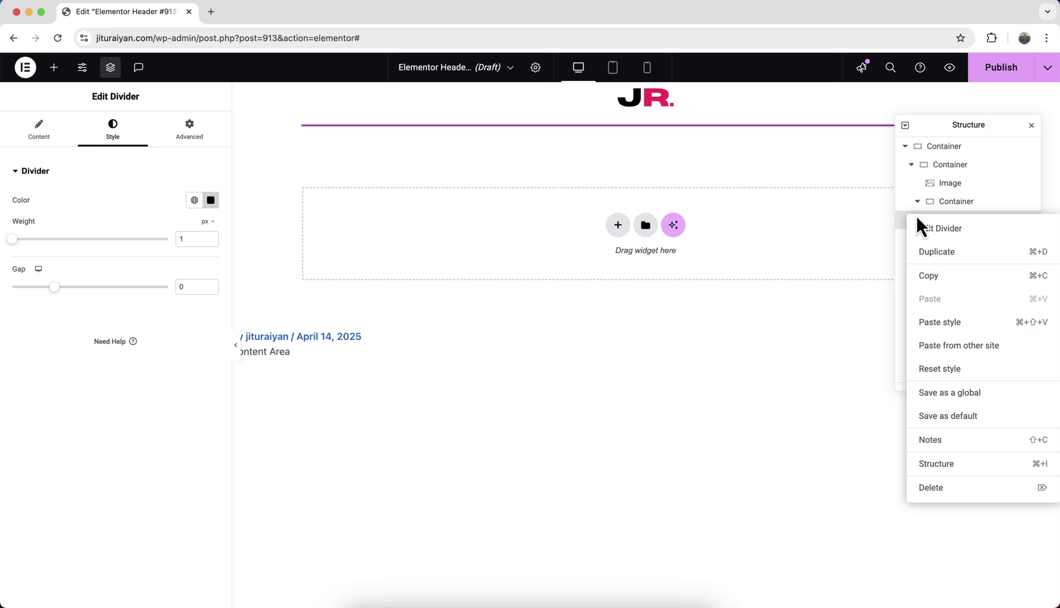
click(925, 253)
right_click(927, 243)
click(936, 274)
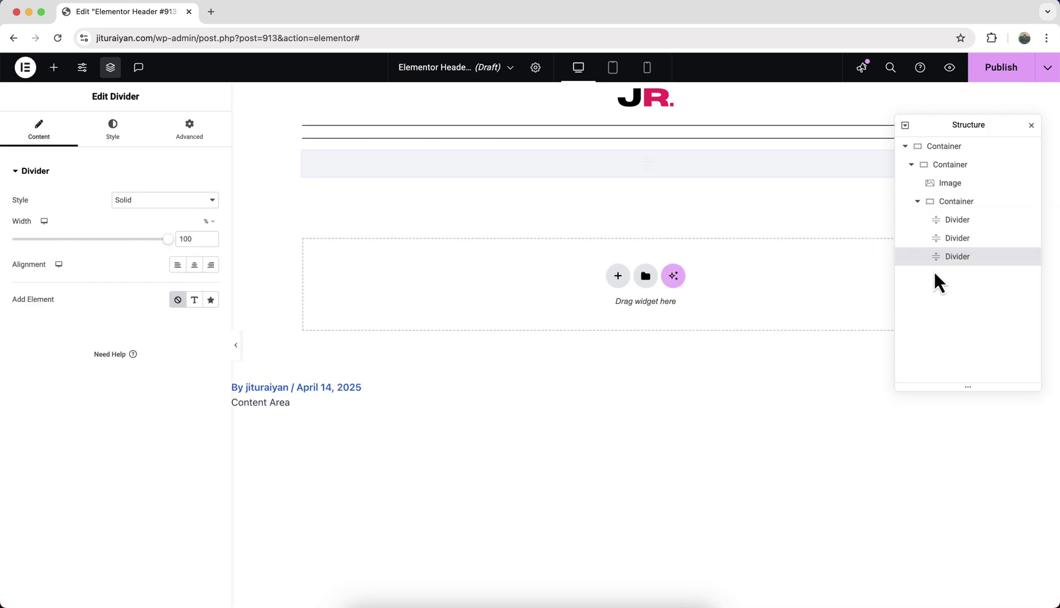
right_click(940, 258)
click(938, 294)
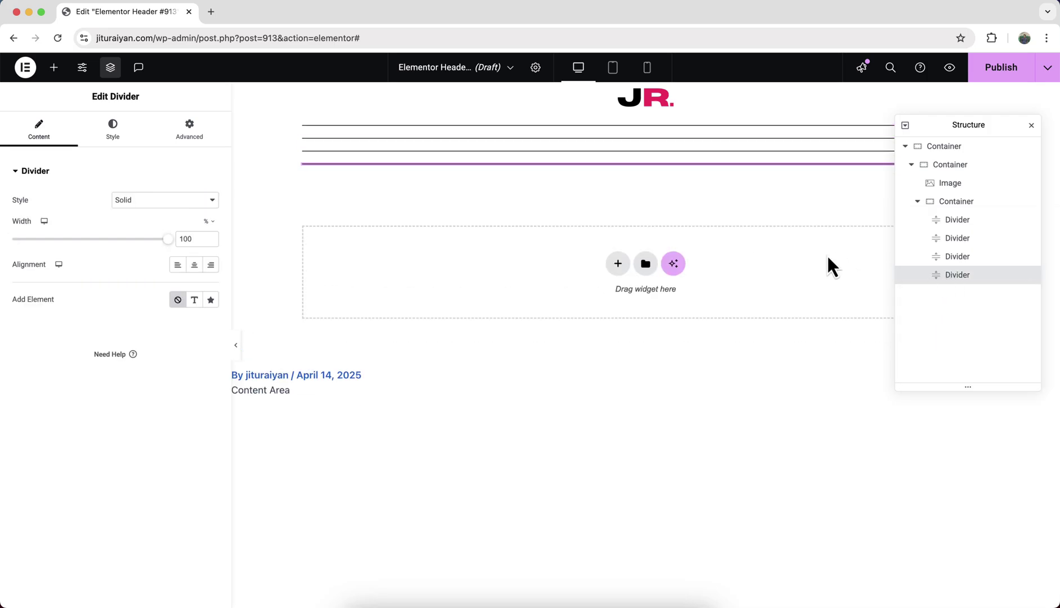
Set the divider container's gap to 4 and its width to 32 px.
click(951, 202)
click(165, 490)
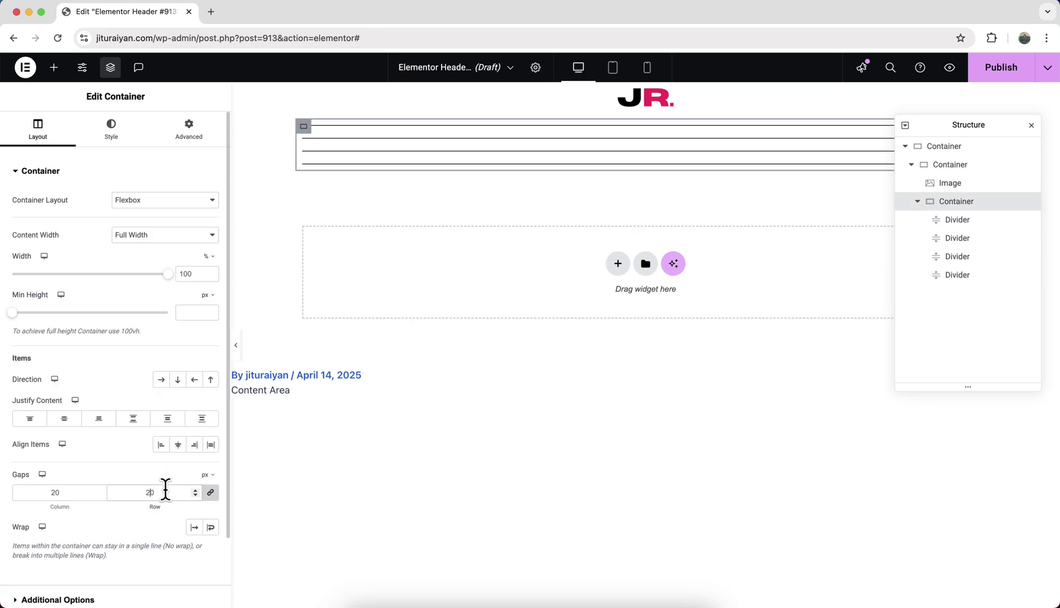
key(BackSpace)
key(BackSpace)
text(4)
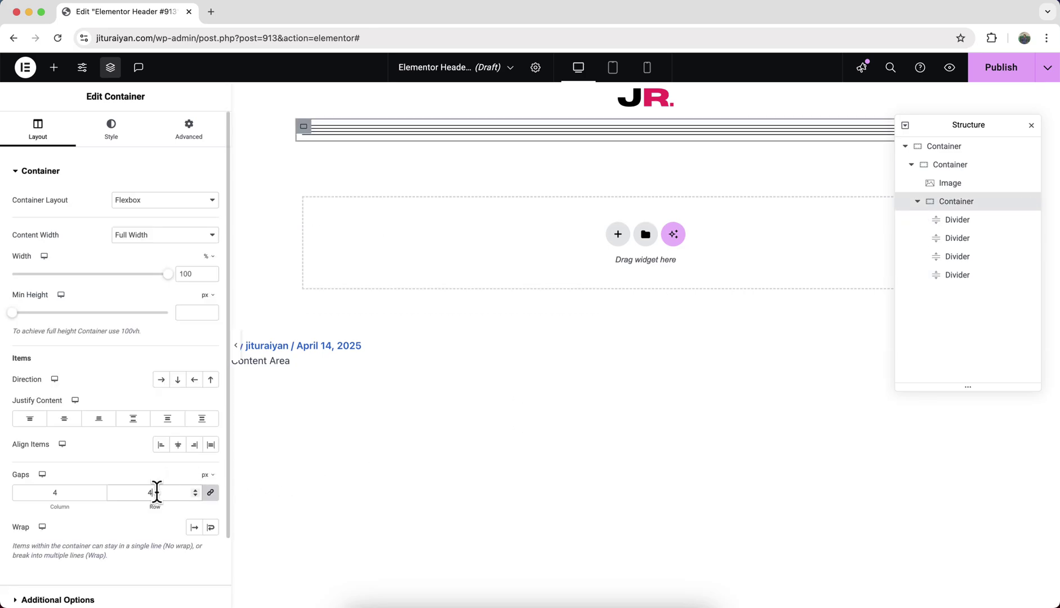
click(202, 147)
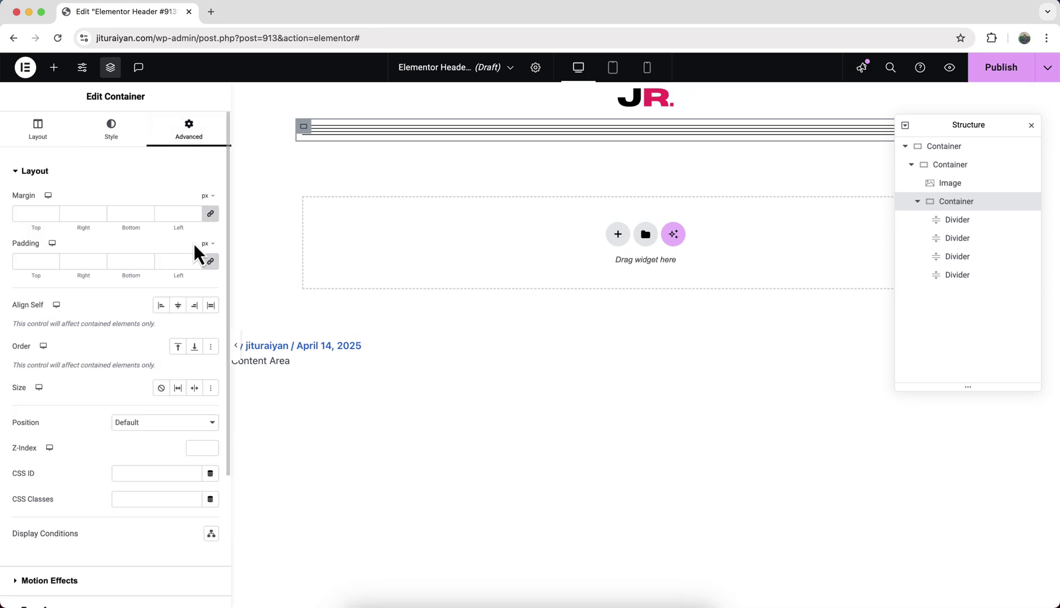
click(43, 146)
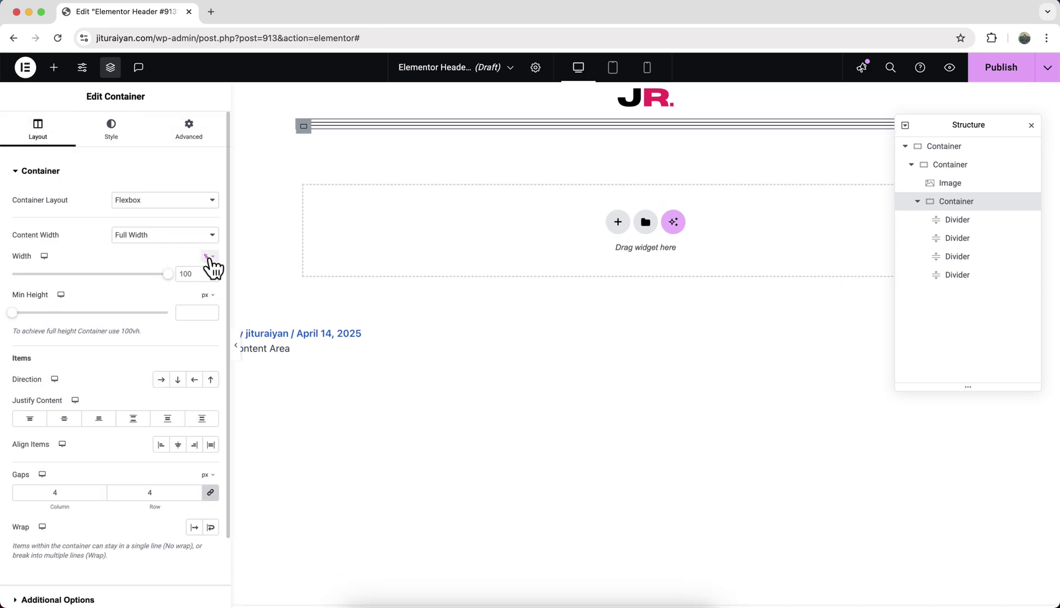
click(191, 274)
text(32)
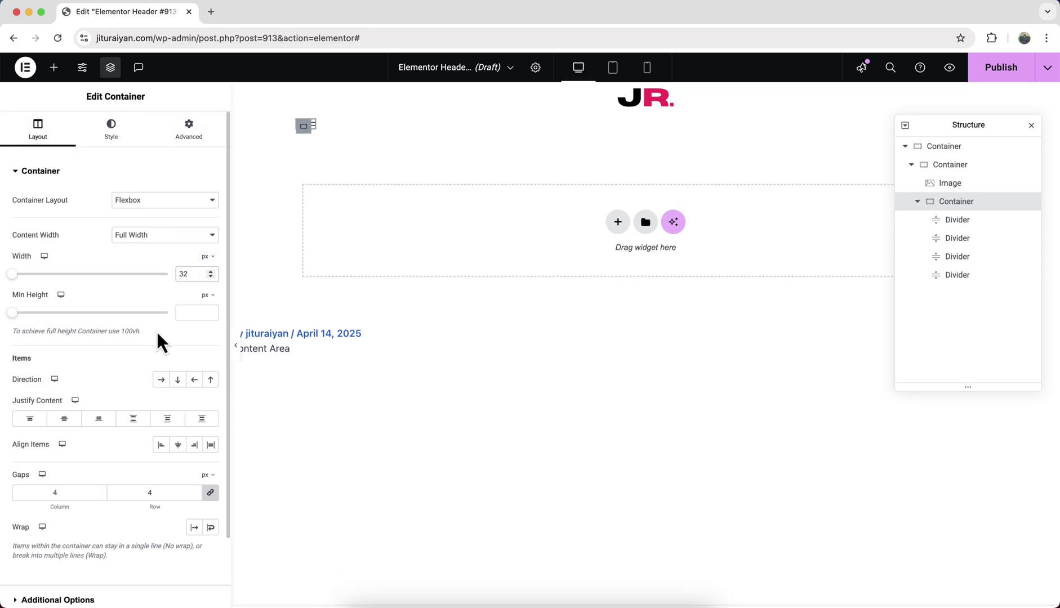
scroll(161, 339, down, 3)
Set the hamburger container's overflow to Hidden.
click(138, 523)
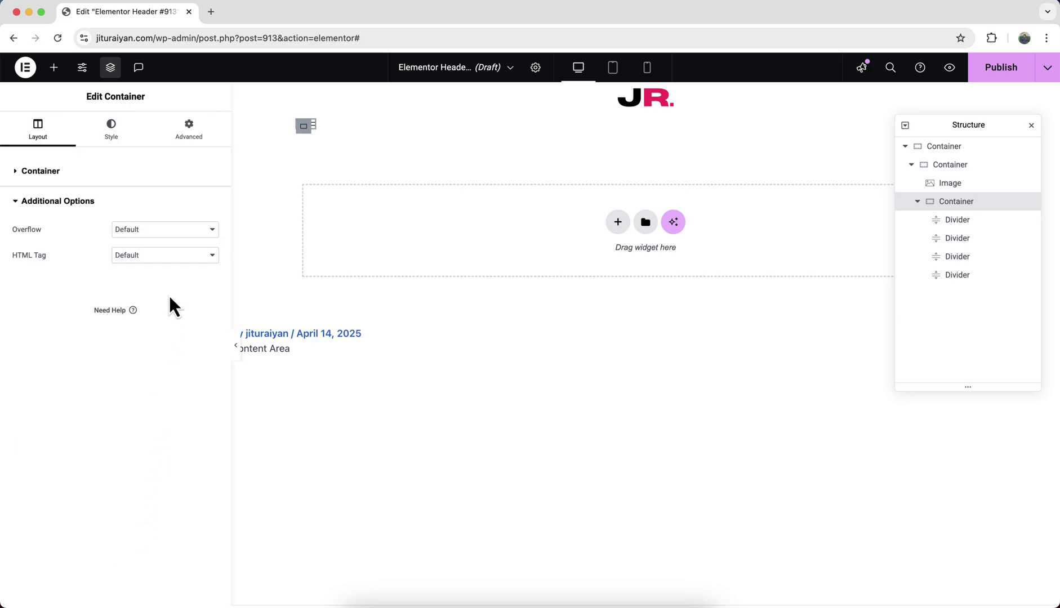
click(168, 231)
click(168, 242)
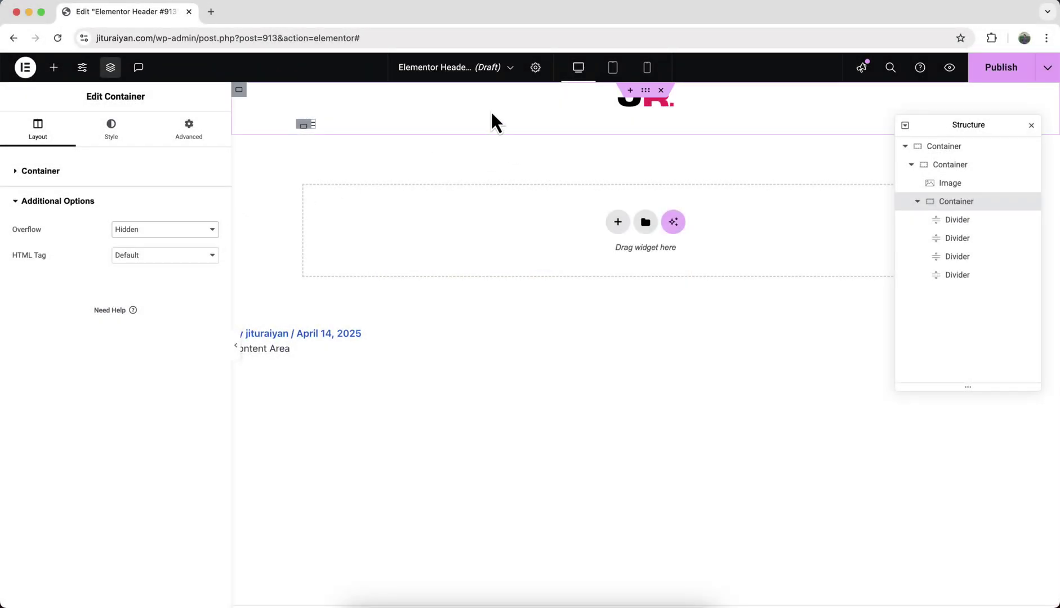
Give the logo-and-hamburger container Space Between justification and 15 px padding.
click(977, 168)
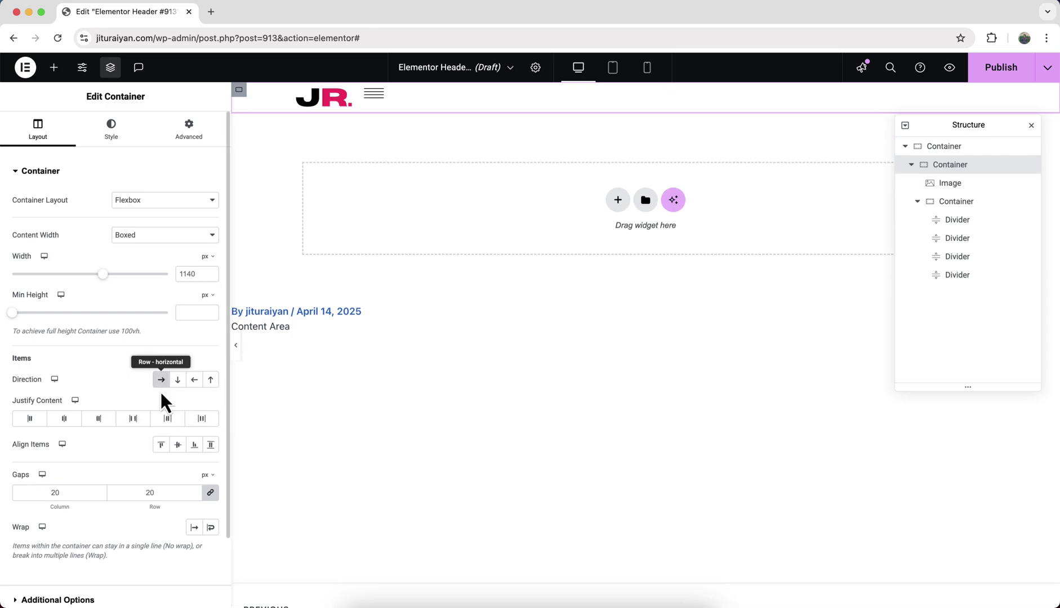
click(134, 420)
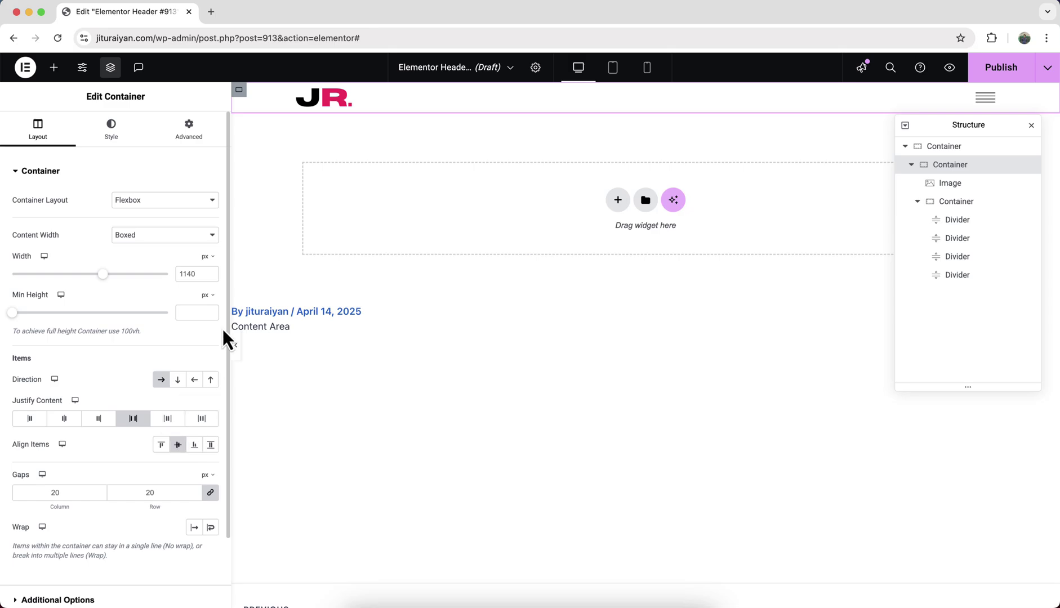
click(190, 135)
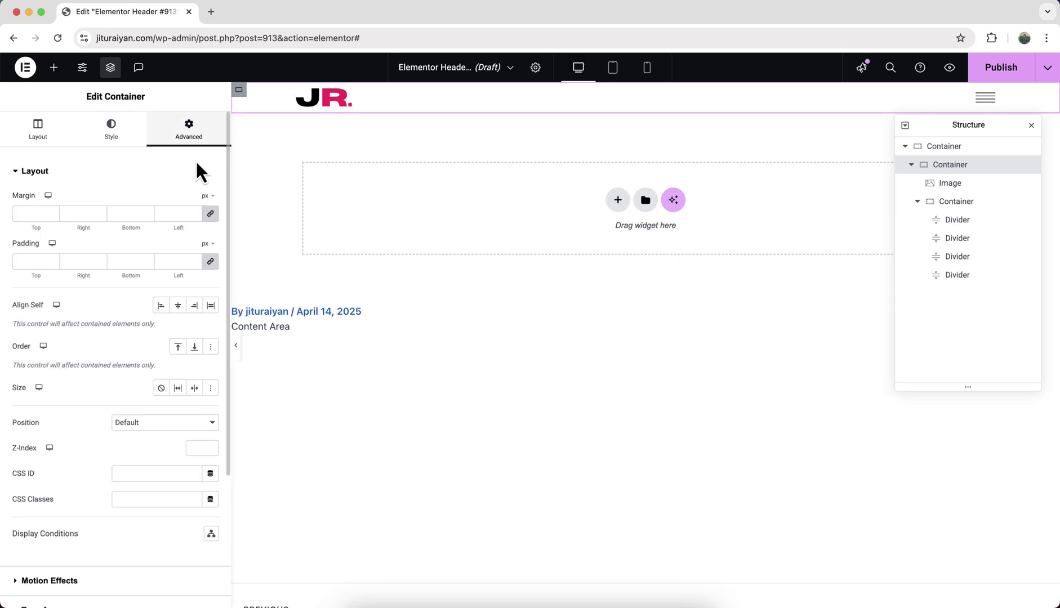
click(177, 261)
text(15)
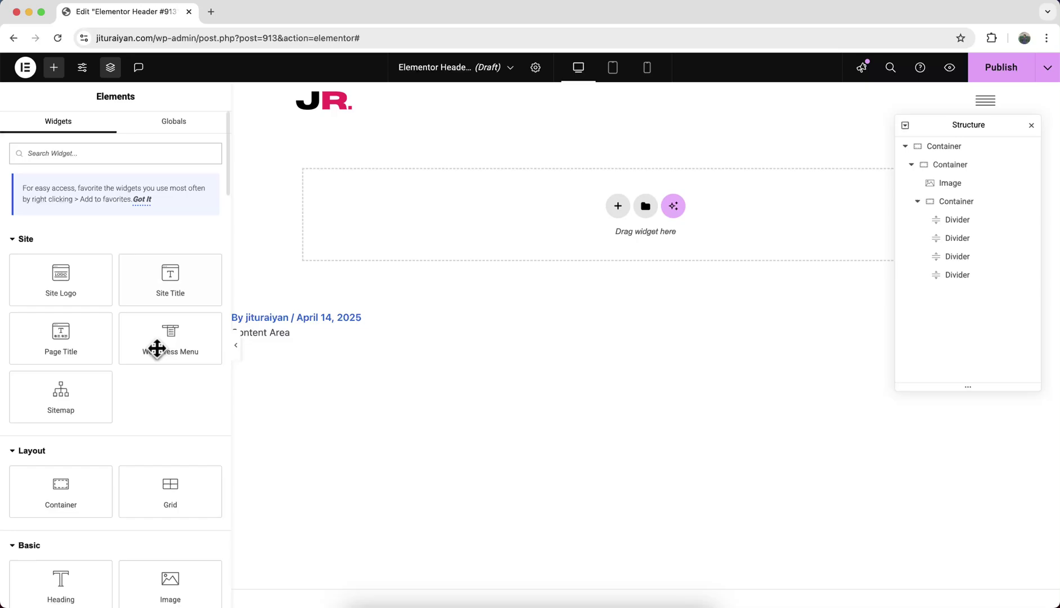
Add a new container and move it above the logo-and-hamburger container.
drag(85, 486, 335, 101)
drag(952, 204, 927, 199)
click(912, 184)
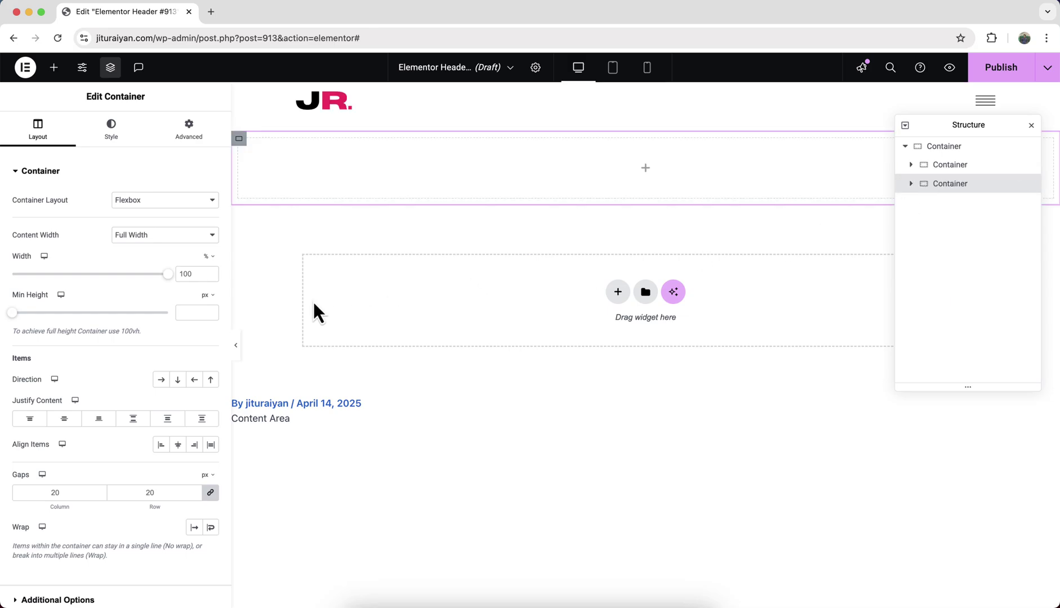
Size the new container to 110 px width and 100 vh minimum height.
click(217, 264)
click(199, 282)
double_click(194, 275)
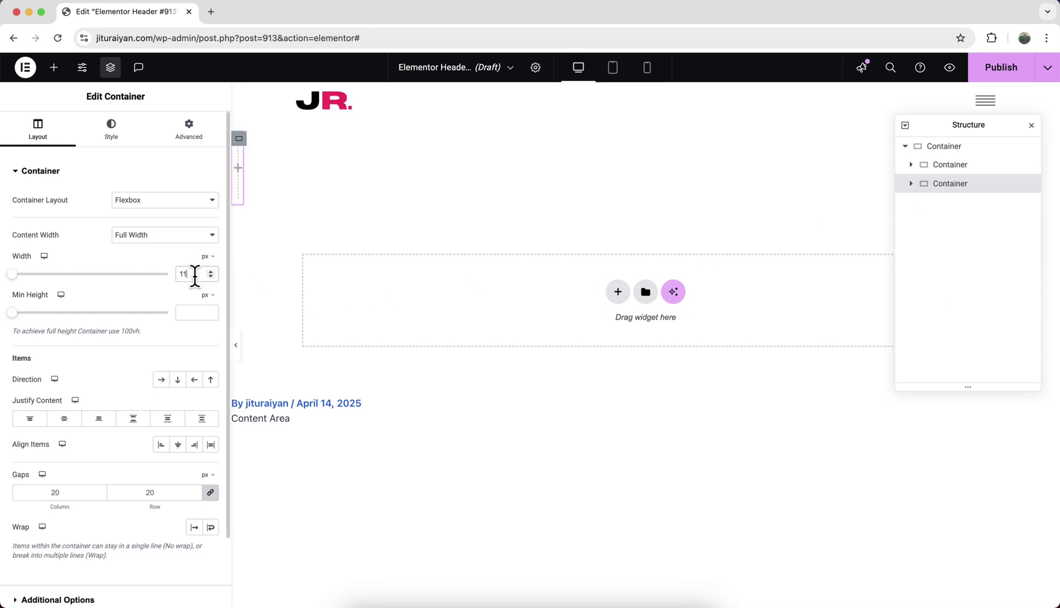
text(110)
click(208, 295)
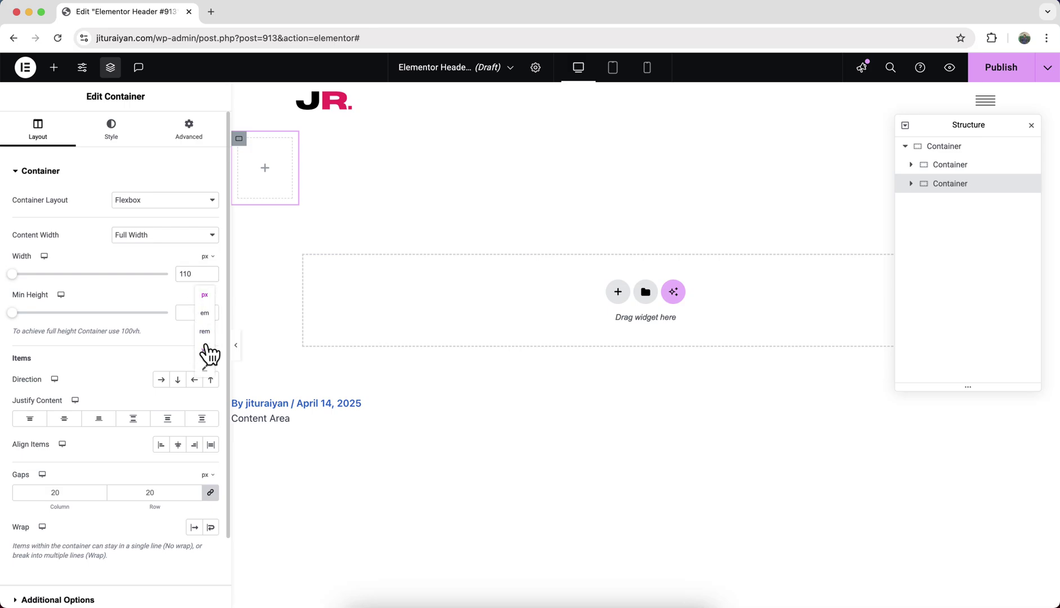
click(205, 350)
click(197, 312)
text(100)
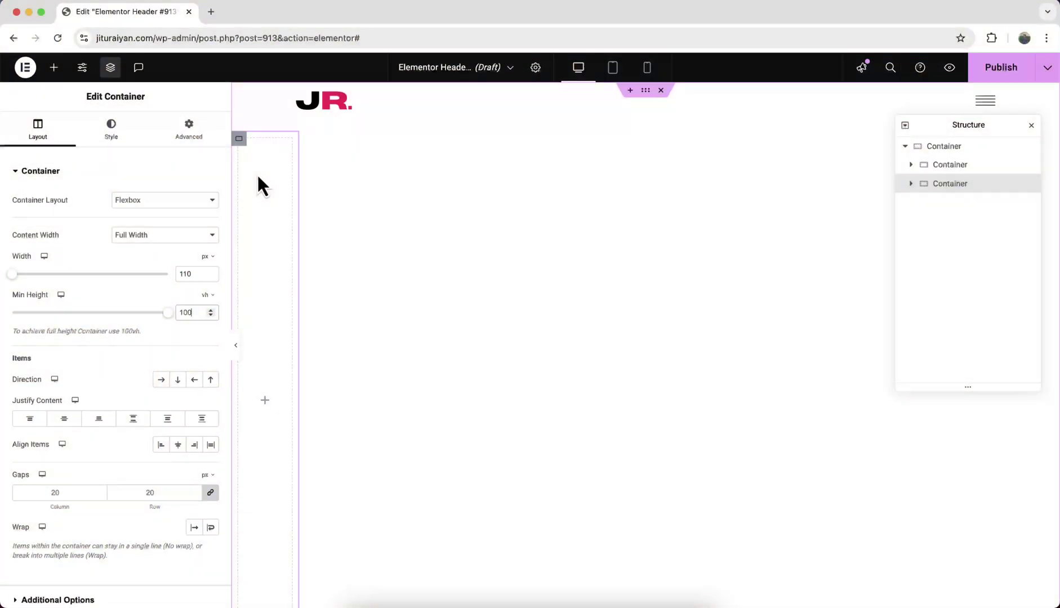
Copy the hamburger container and paste it into the tall container.
right_click(986, 106)
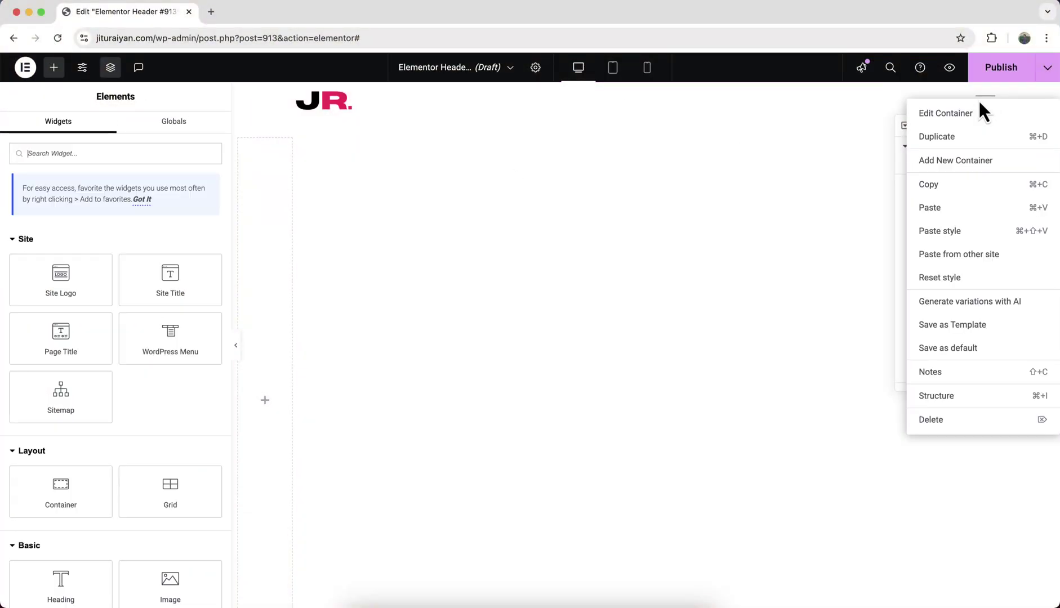
click(942, 194)
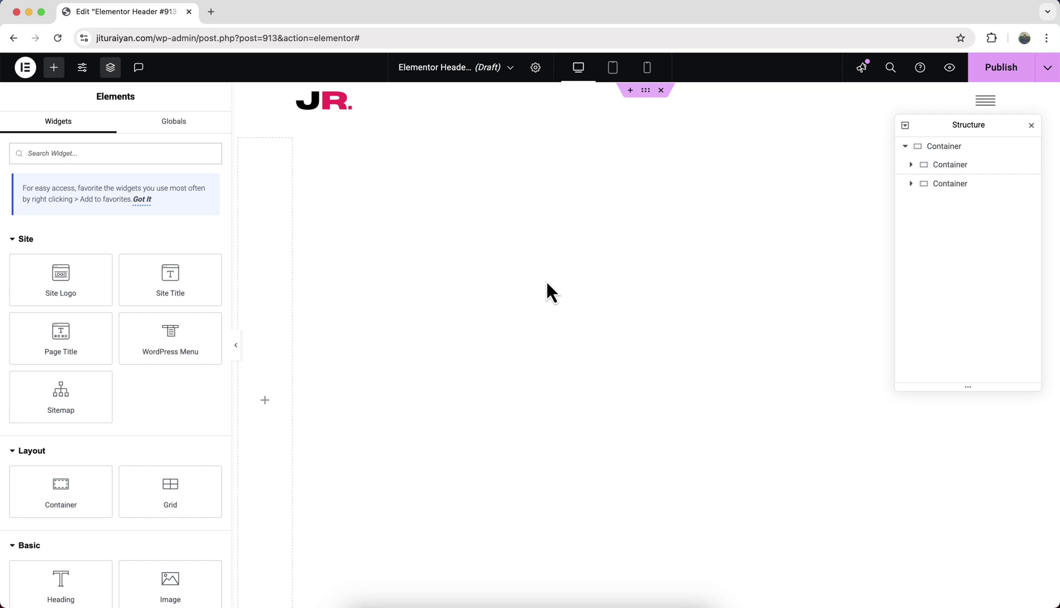
right_click(265, 187)
click(292, 295)
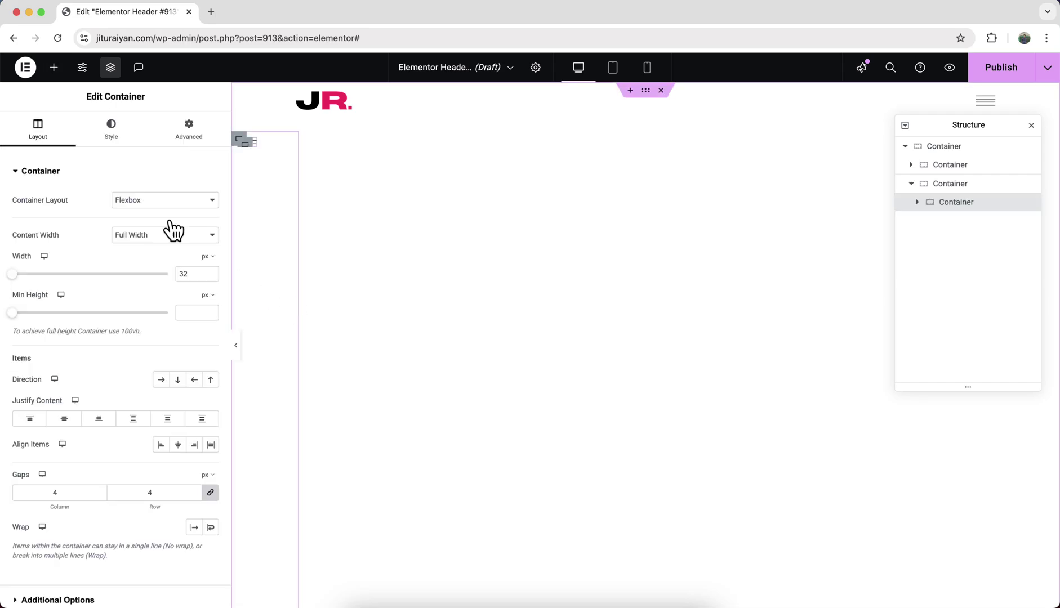
Add an Image widget to the tall container showing the JR-1.png logo.
click(53, 68)
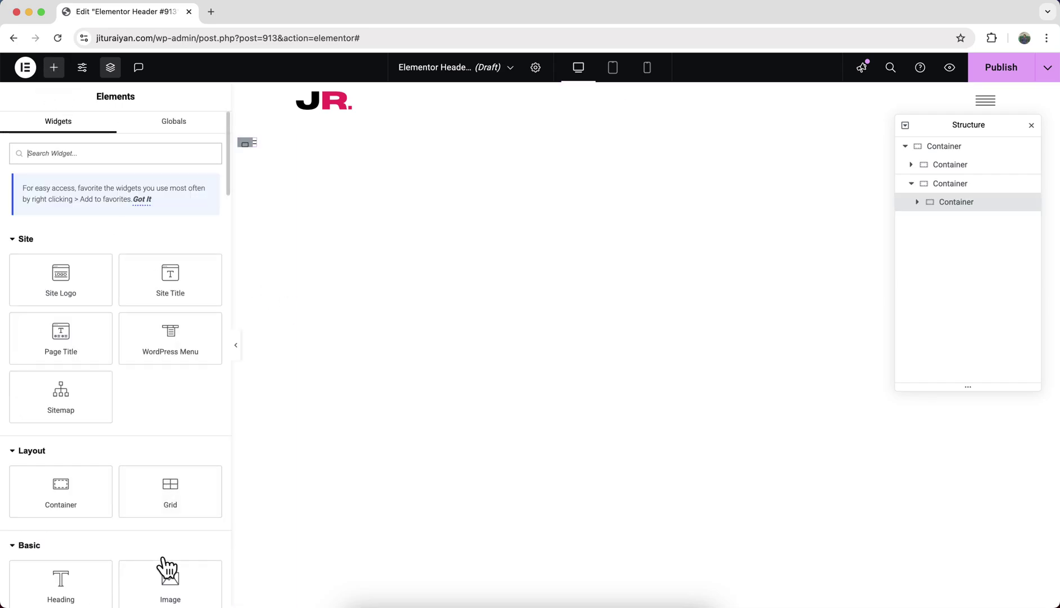
drag(163, 566, 263, 135)
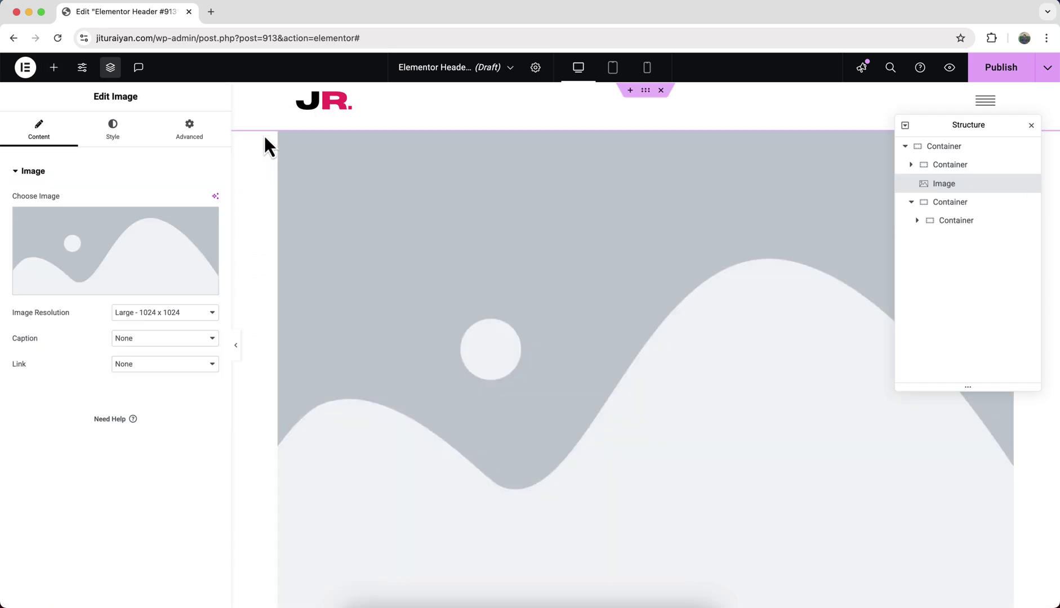
mouse_move(944, 183)
mouse_down()
mouse_move(954, 218)
mouse_move(949, 203)
mouse_up()
click(950, 229)
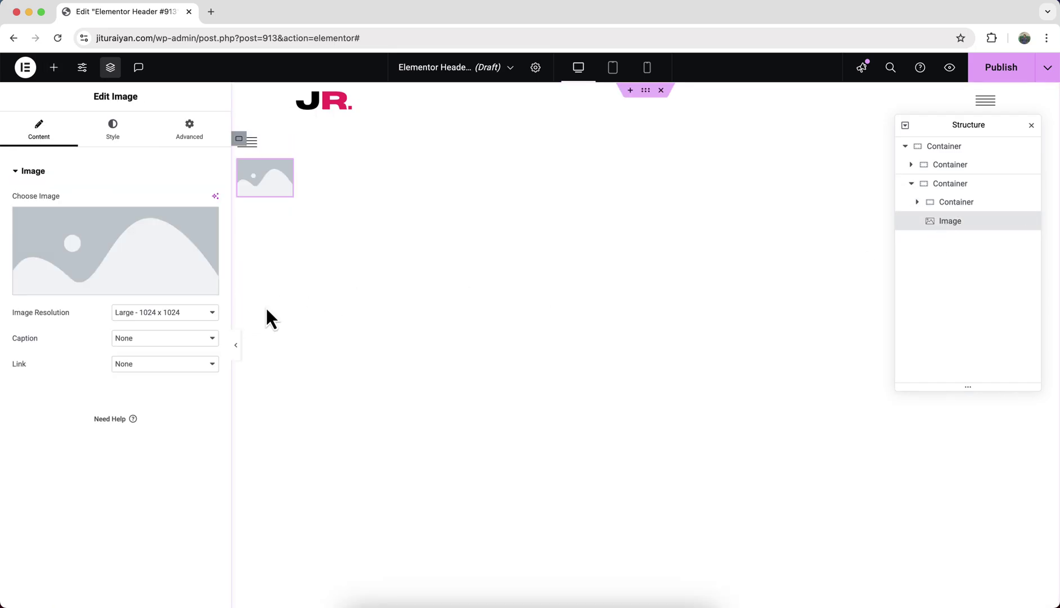
click(137, 275)
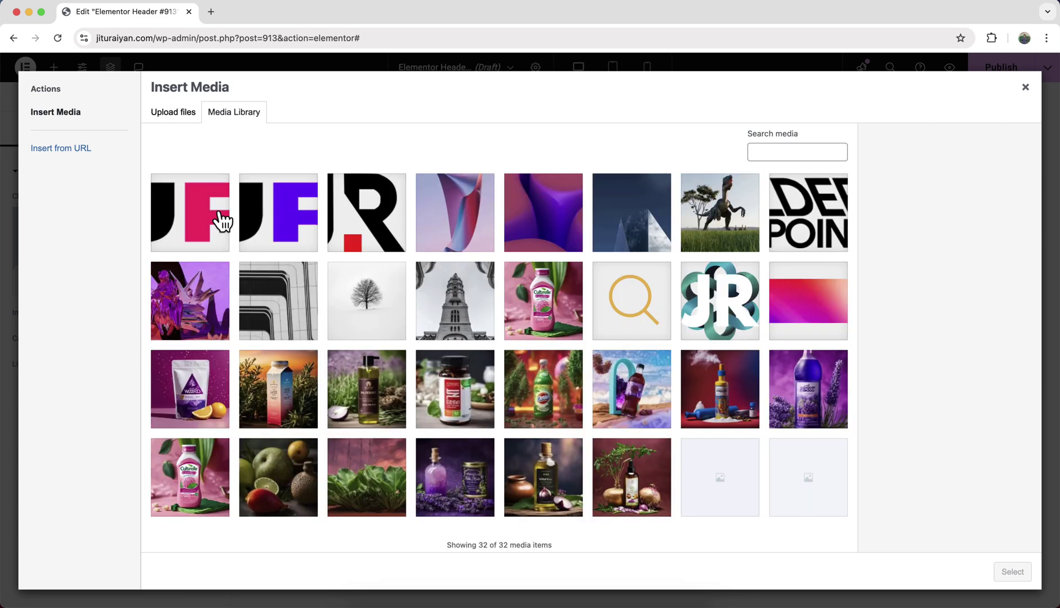
click(214, 221)
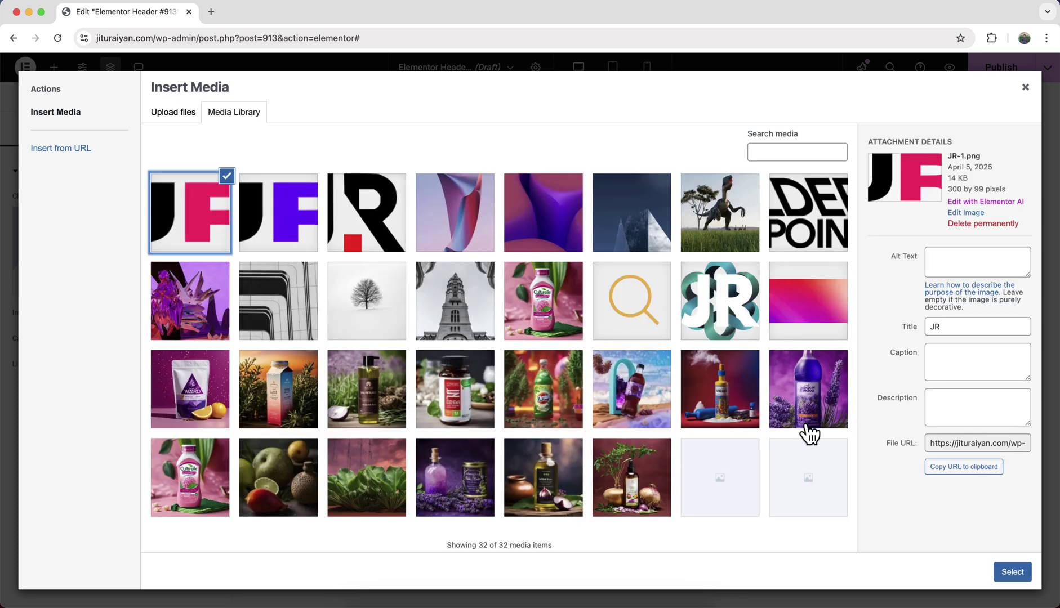
click(1014, 572)
Set the logo image width to 80%.
click(112, 133)
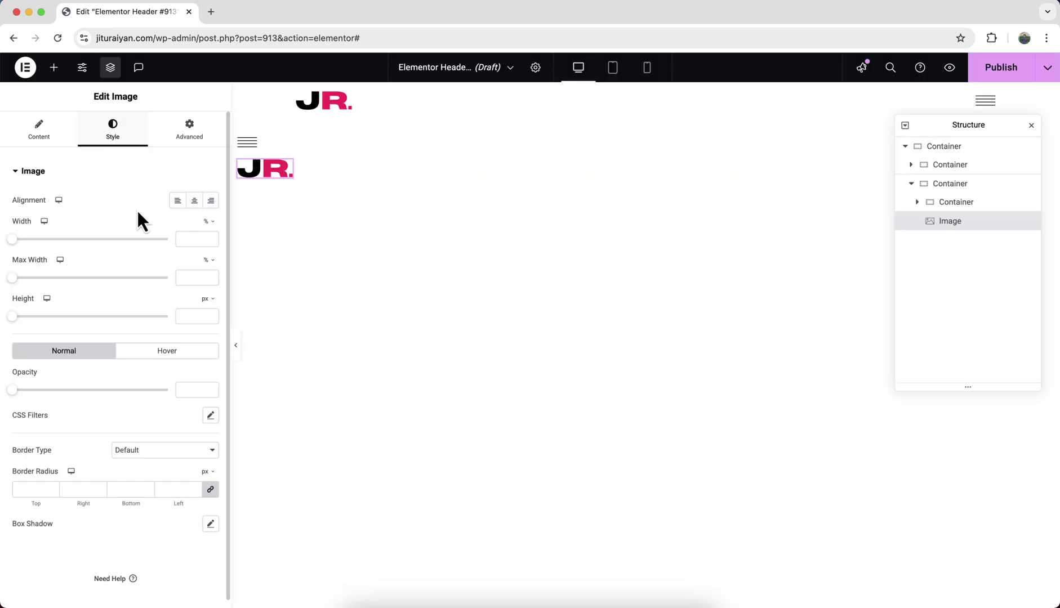
click(179, 239)
text(80)
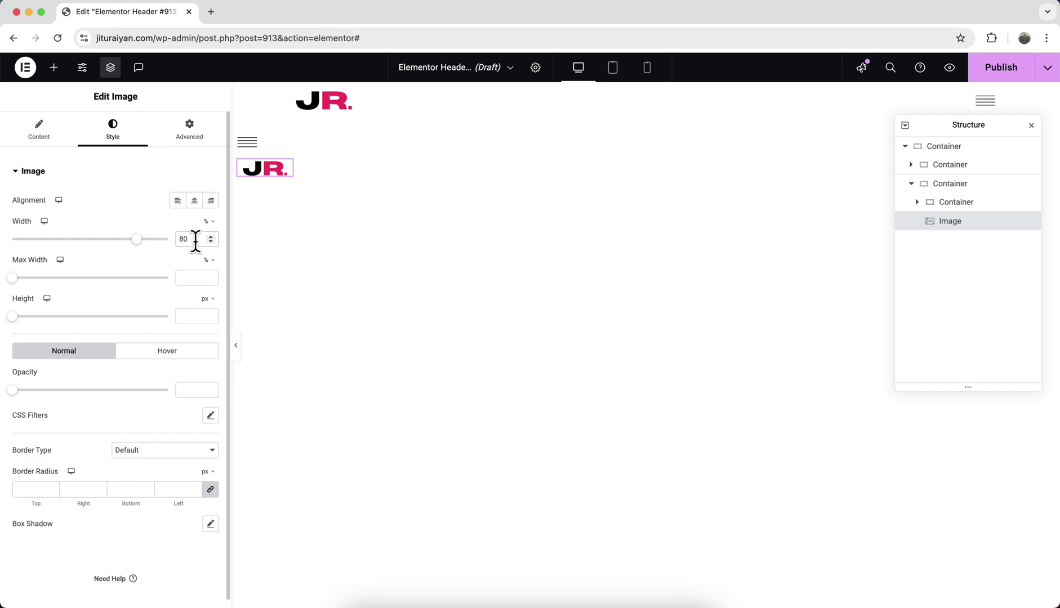
Give the hamburger icon's container a top margin of 5.
click(246, 144)
click(206, 139)
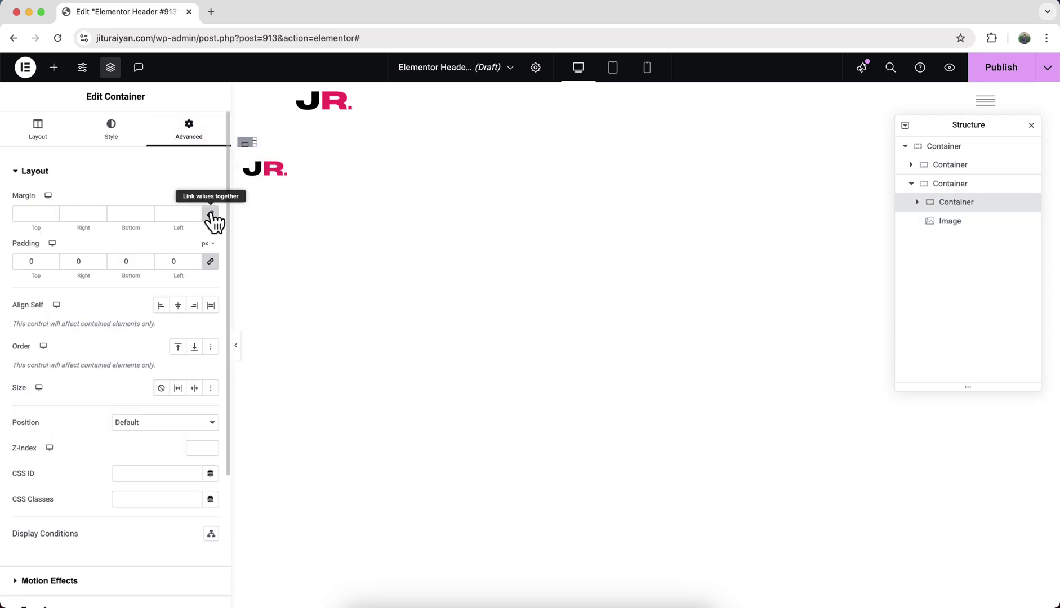
text(5)
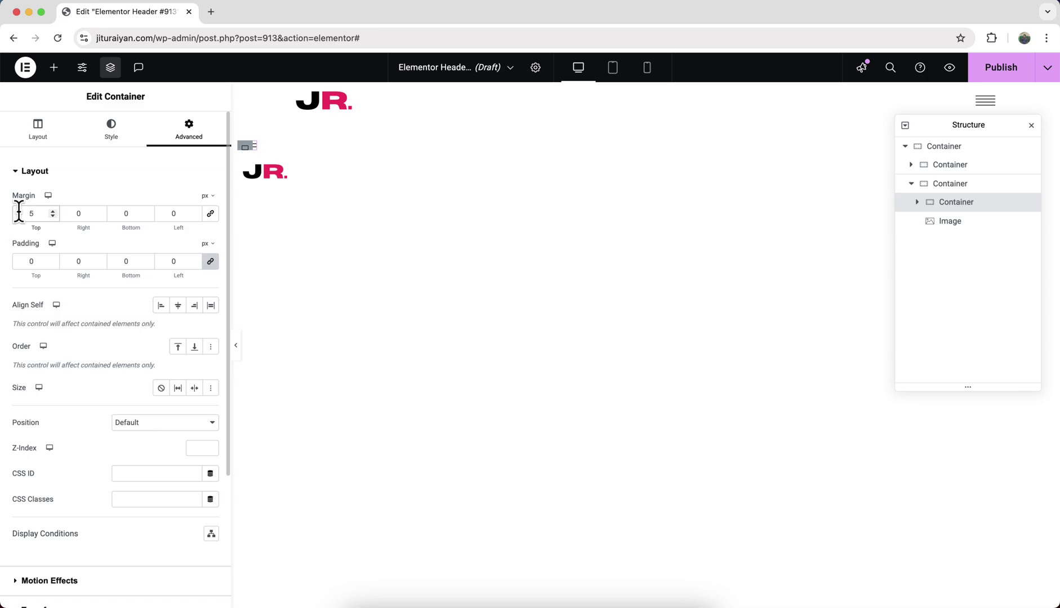
Give the narrow column a classic white background.
click(242, 145)
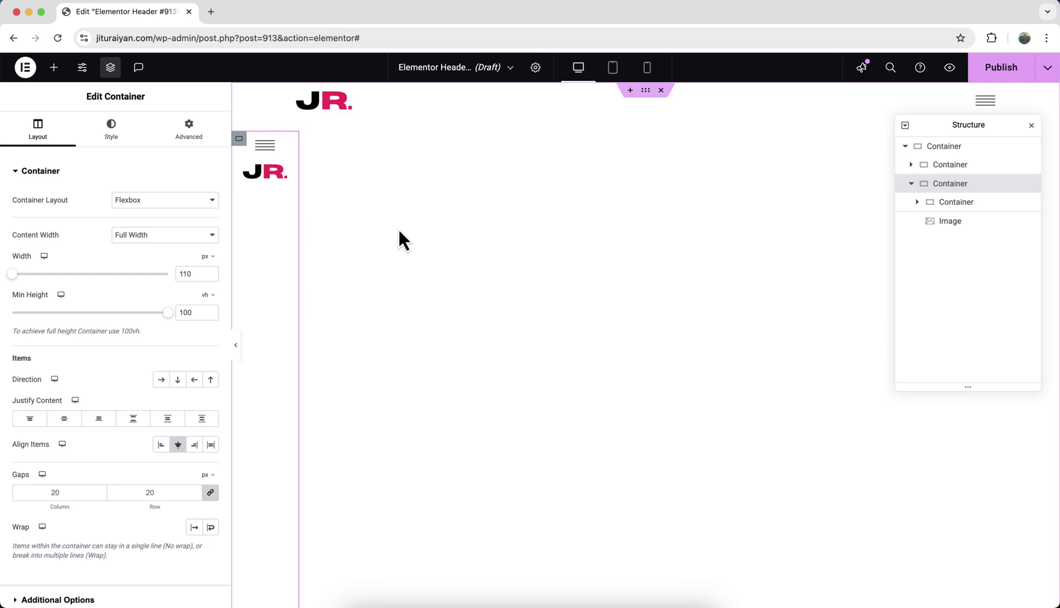
click(123, 141)
click(160, 228)
click(210, 251)
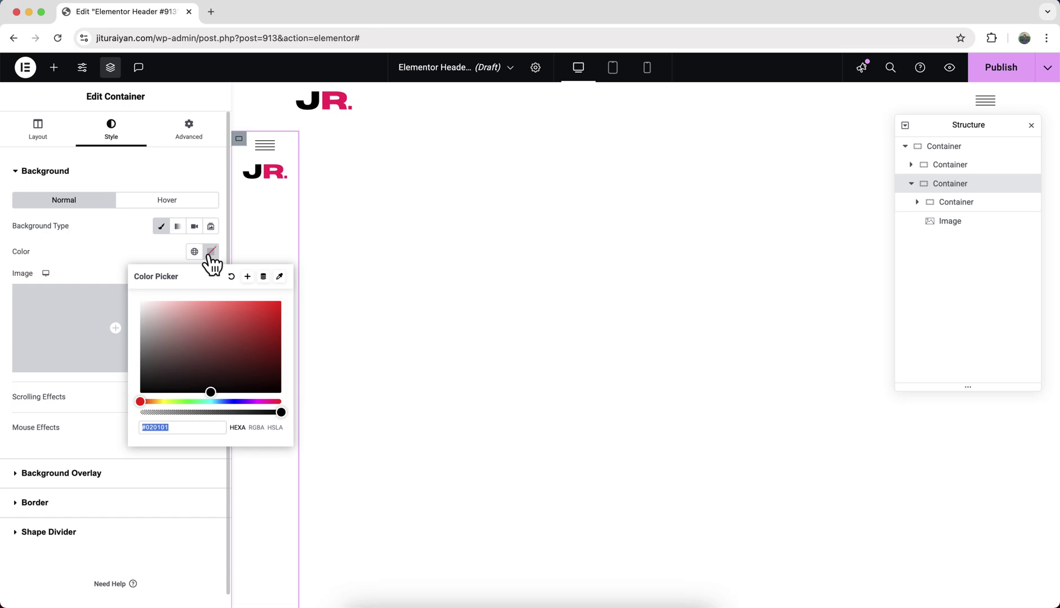
drag(144, 306, 123, 300)
click(99, 257)
Make the column position Fixed with a 100% horizontal offset.
click(189, 130)
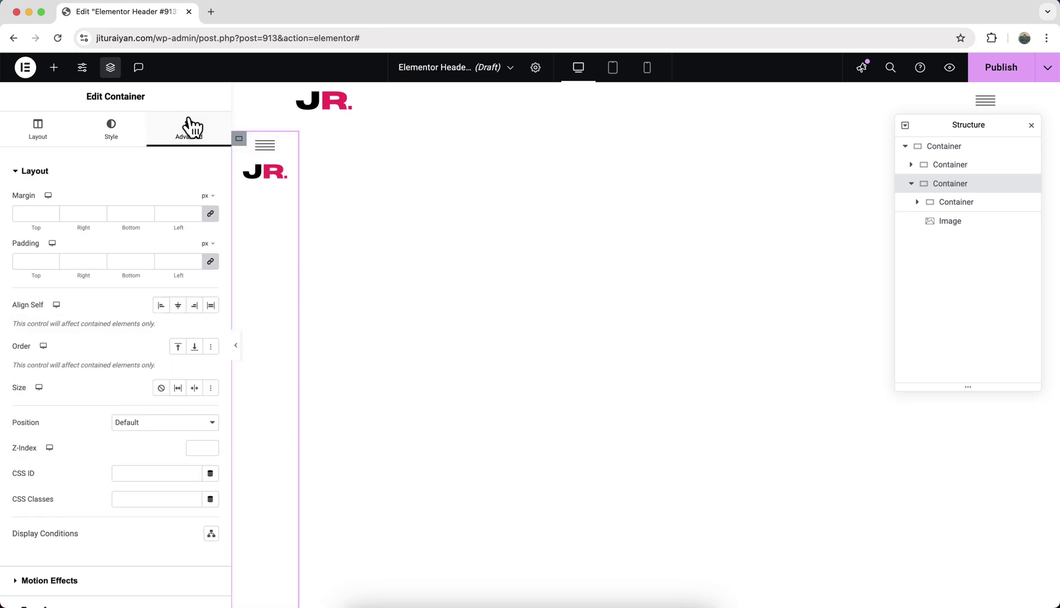
click(178, 426)
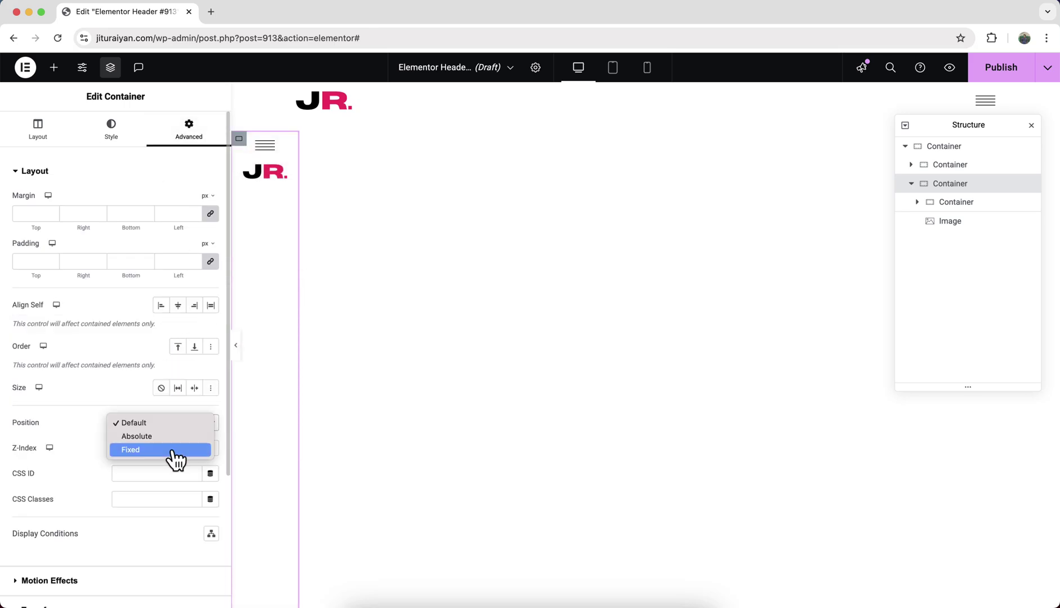
click(173, 451)
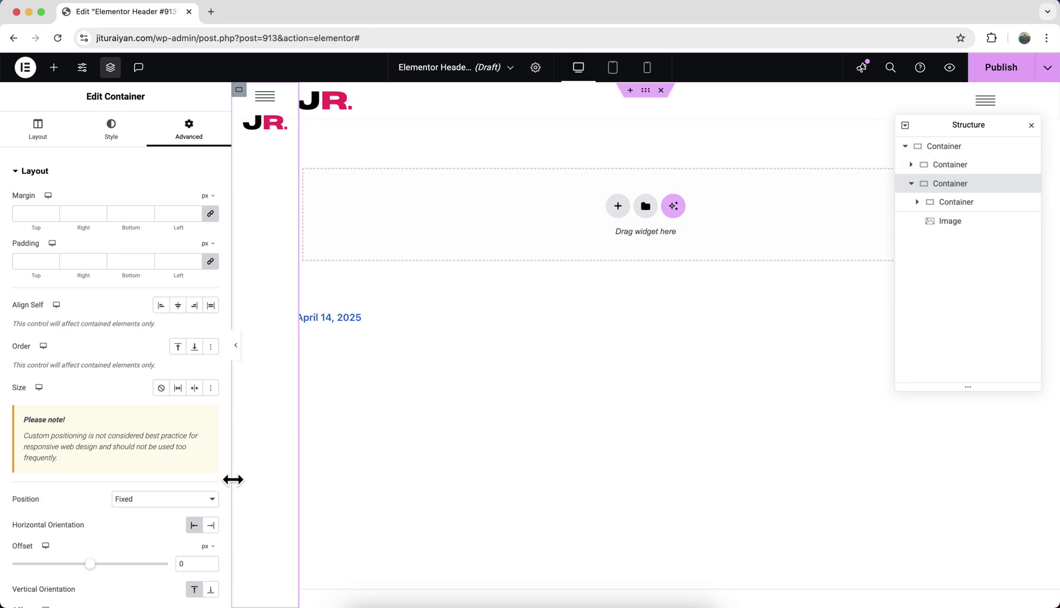
scroll(163, 540, down, 3)
click(208, 397)
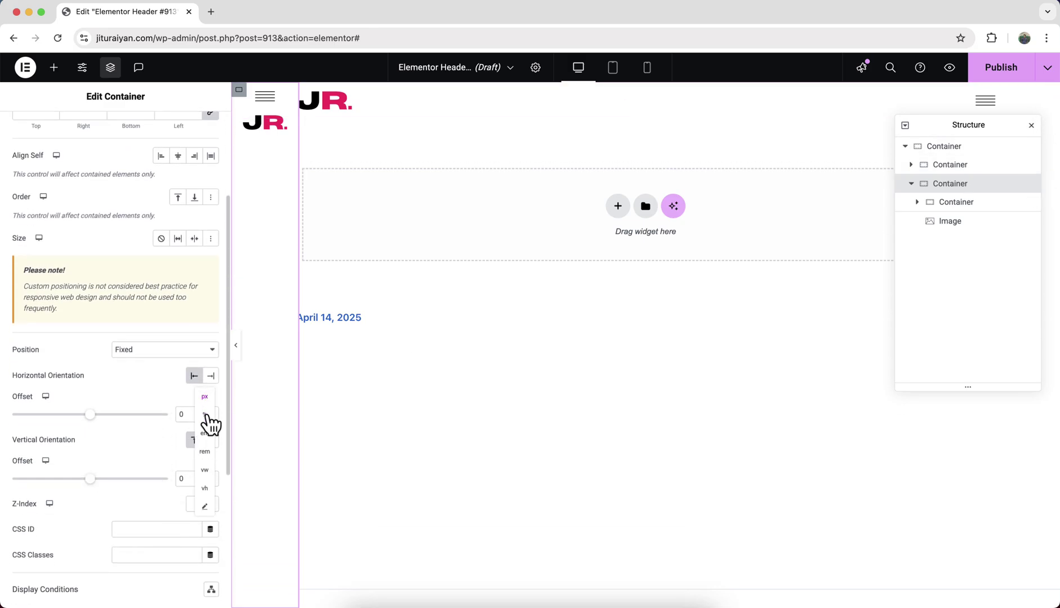
click(206, 415)
click(181, 414)
text(100)
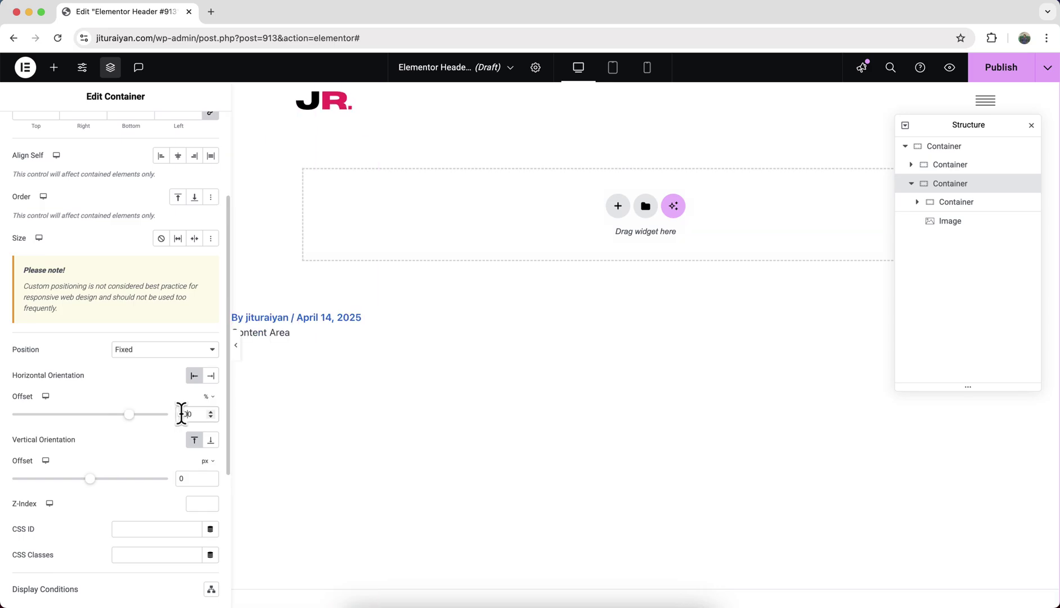
click(54, 67)
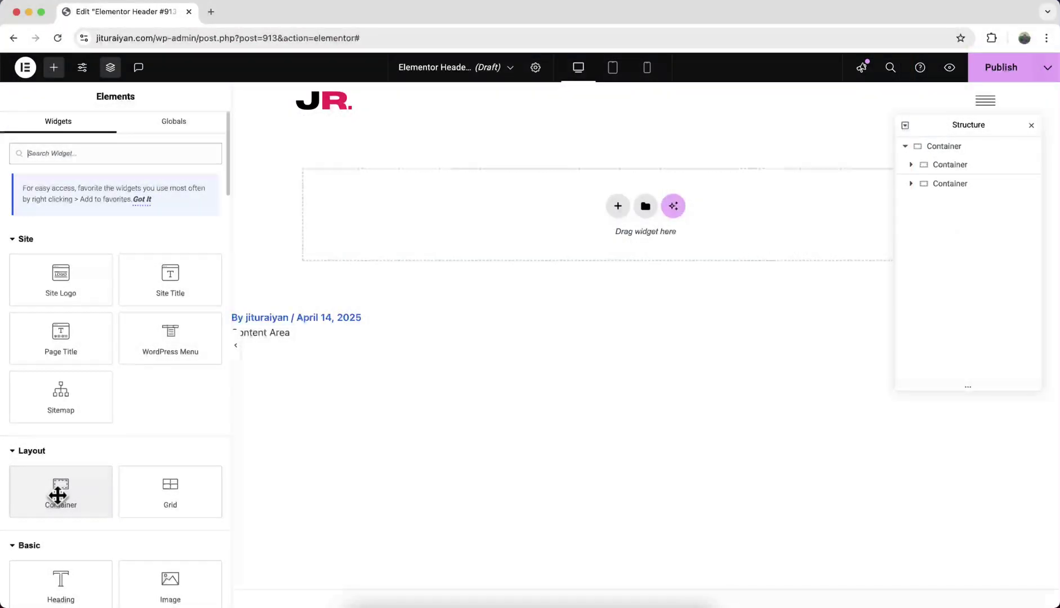
Add a new container to the header and position it in the structure tree.
drag(59, 493, 338, 111)
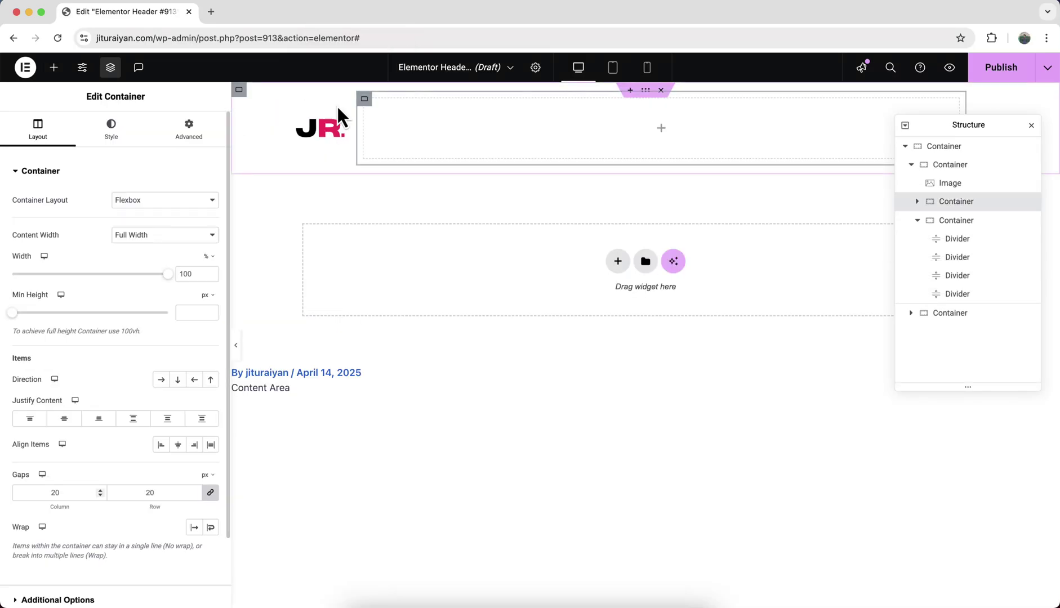
drag(979, 209, 945, 213)
click(910, 184)
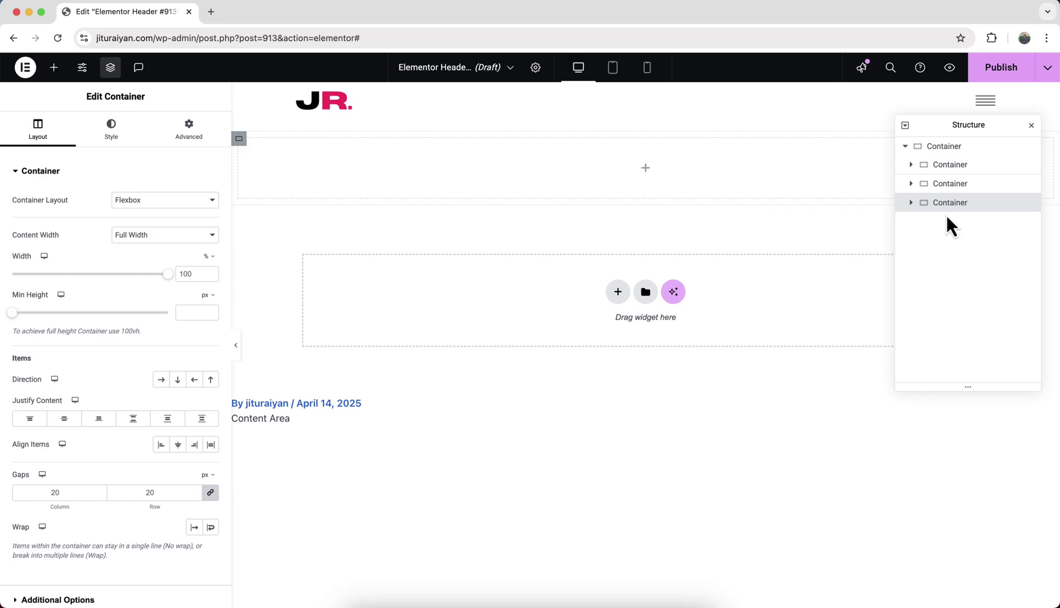
Give the new container a classic solid #1B1B1B background.
click(112, 131)
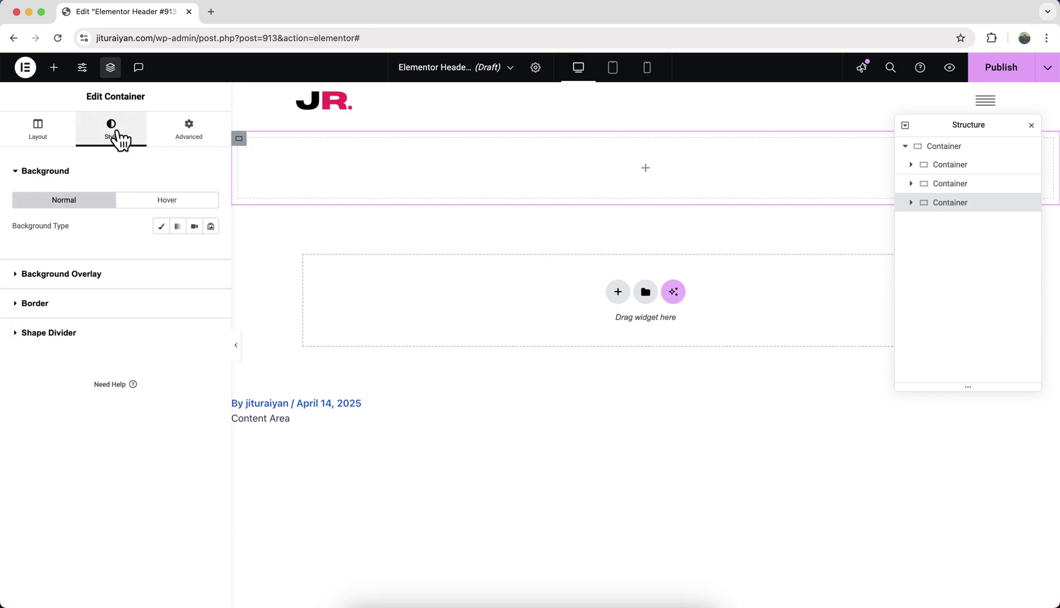
click(161, 226)
click(211, 251)
drag(169, 344, 140, 383)
click(179, 132)
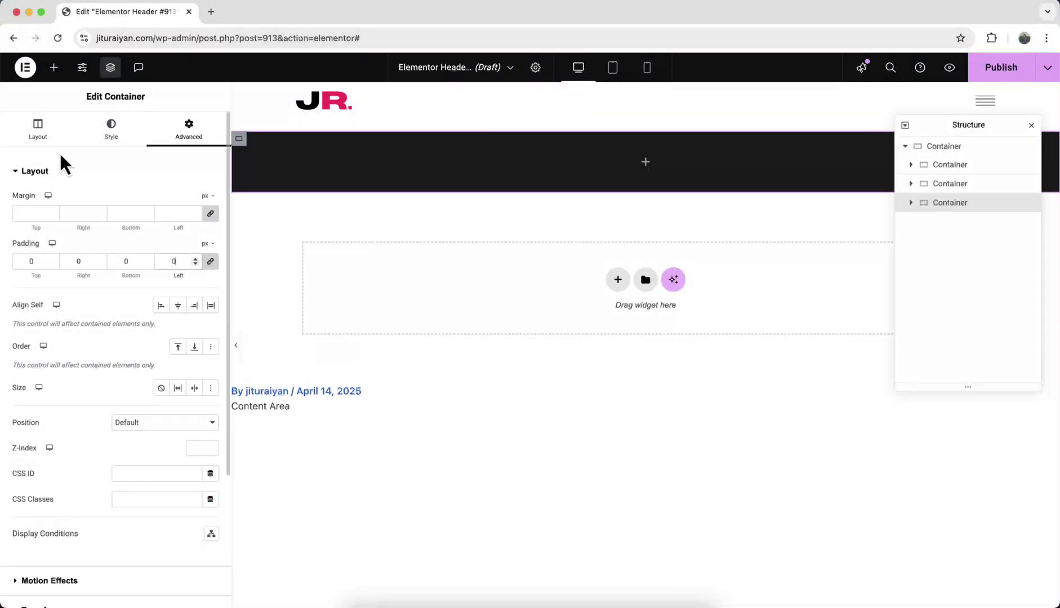
Set the dark container's width to calc(100% - 110px) and Align Self to End.
click(38, 133)
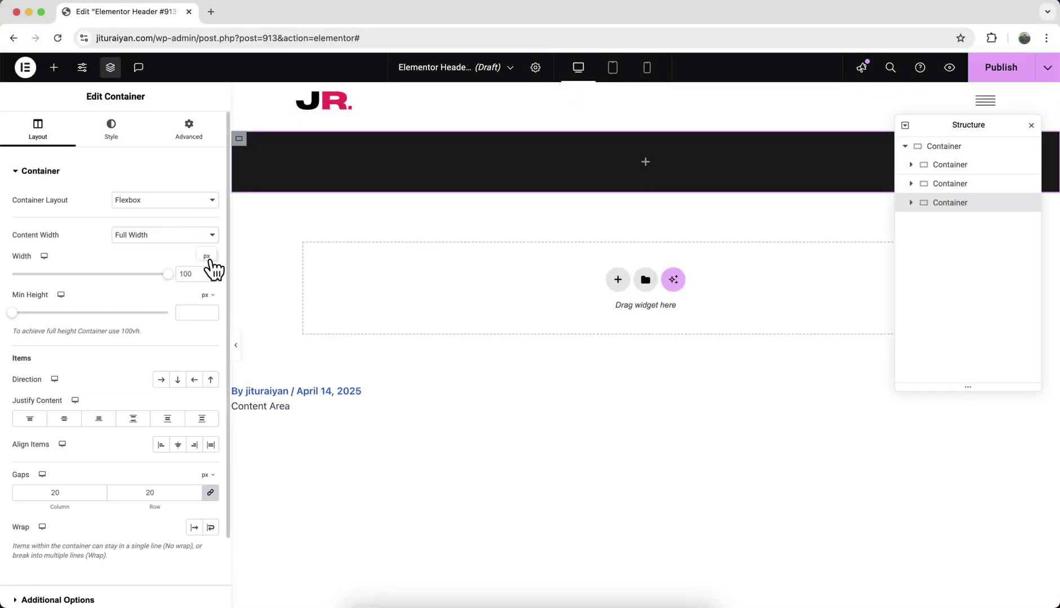
click(207, 258)
click(206, 349)
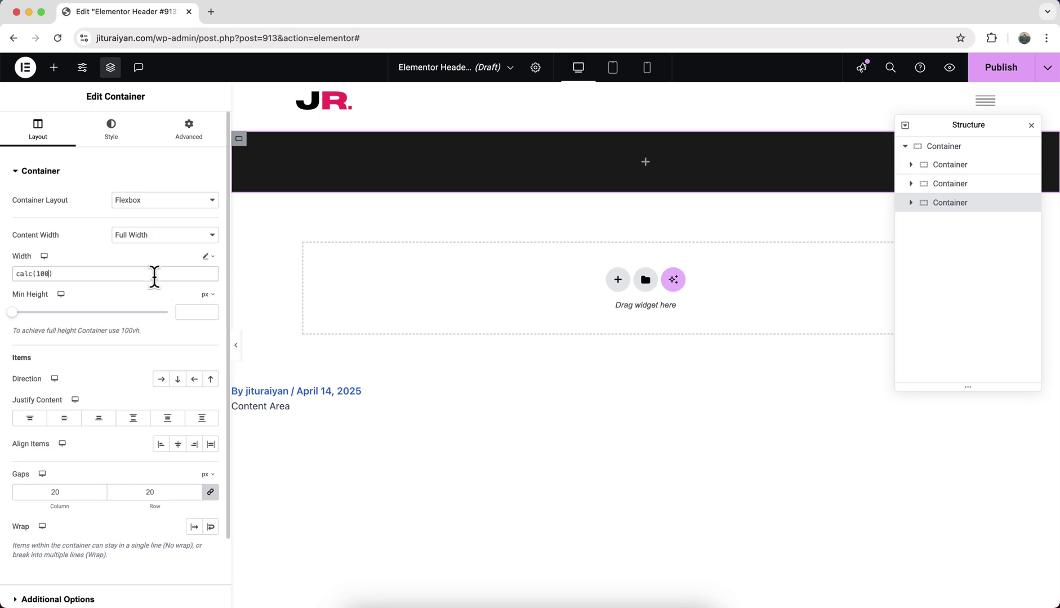
text(10px)
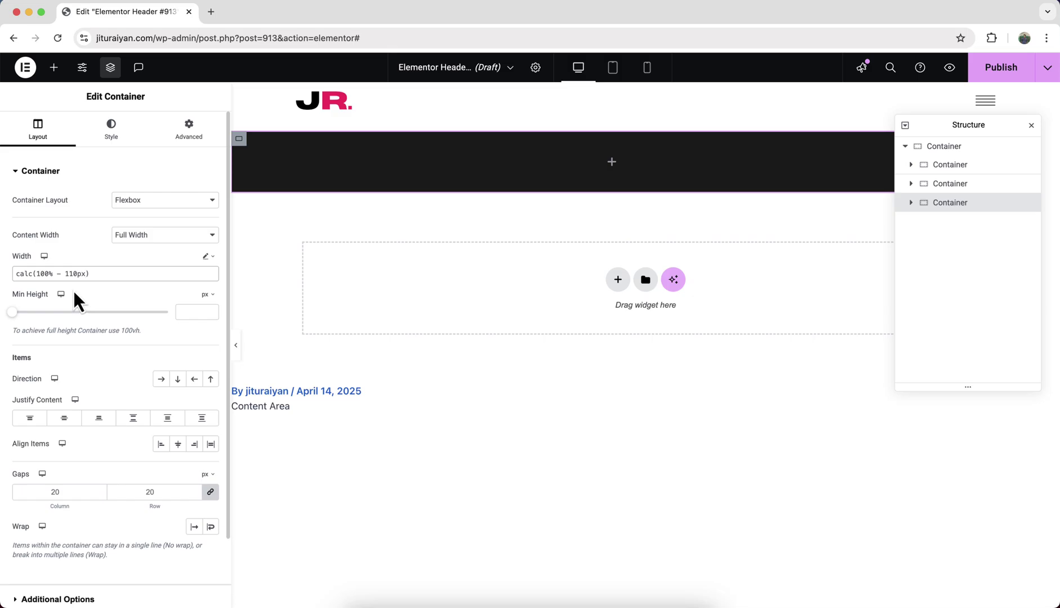
click(189, 130)
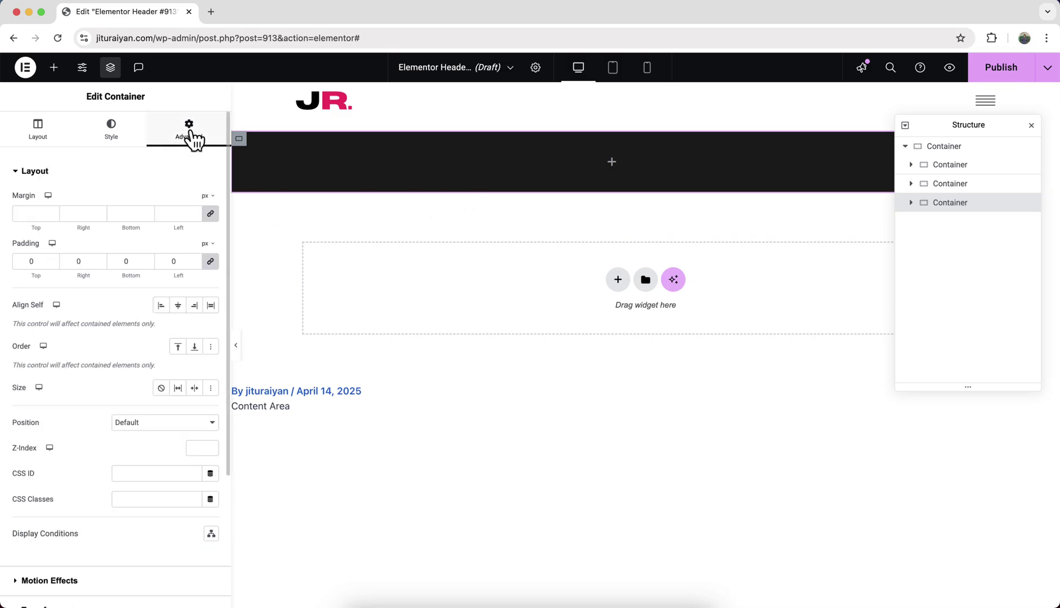
click(194, 305)
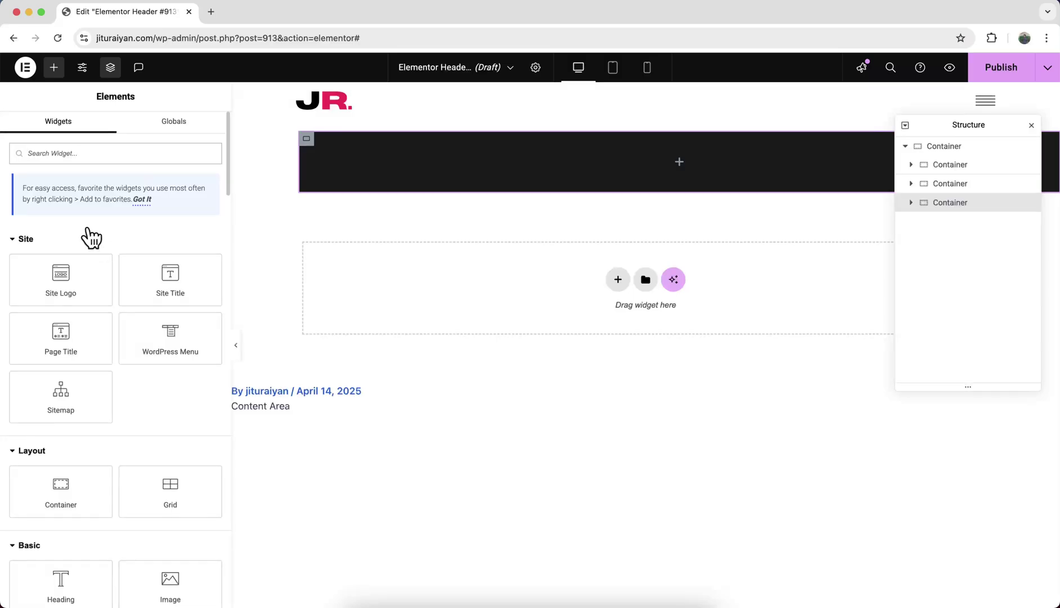
Add a container inside the dark one with width calc(100% - 110px) and 100vh minimum height.
drag(39, 509, 459, 170)
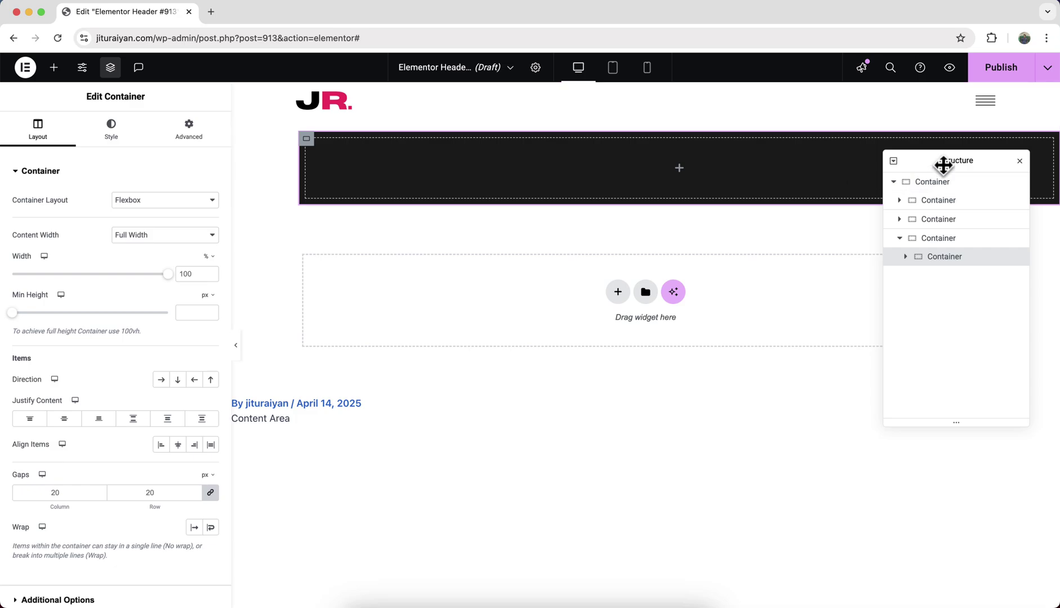
drag(944, 164, 934, 233)
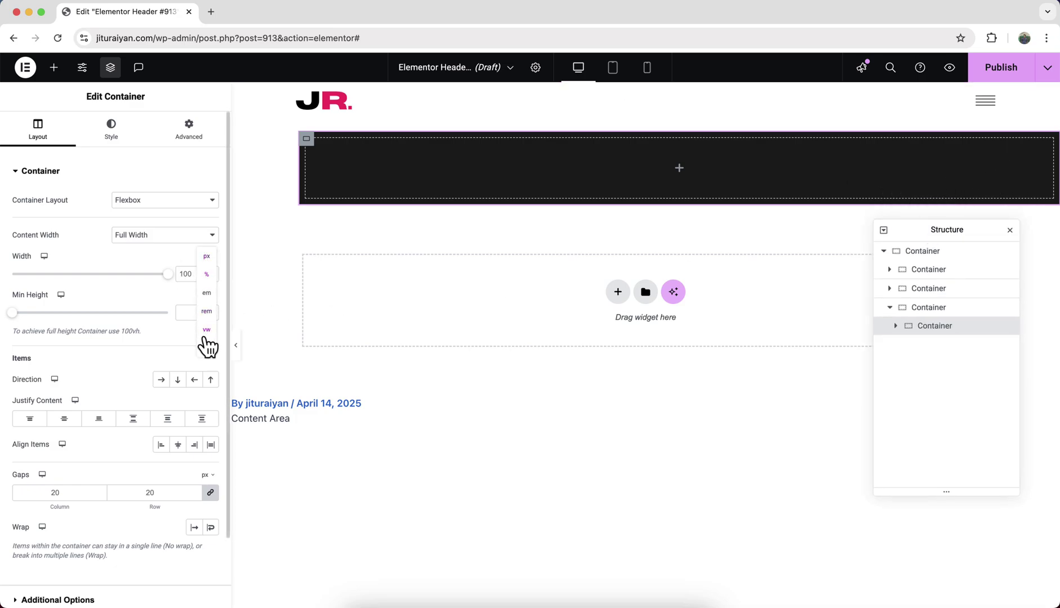
click(207, 365)
text(calc(100% - 110px))
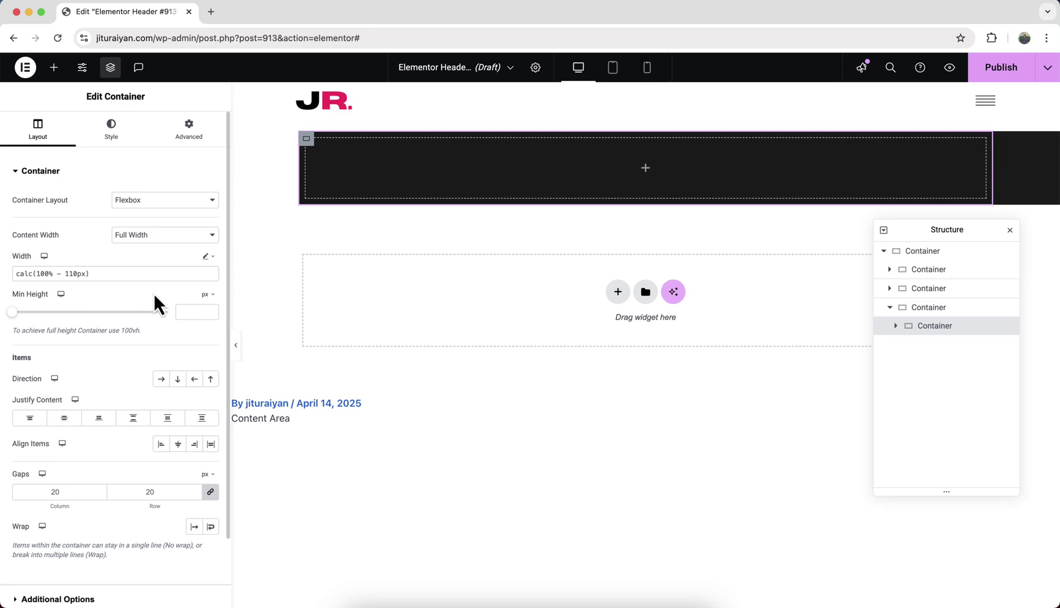
click(208, 294)
click(205, 349)
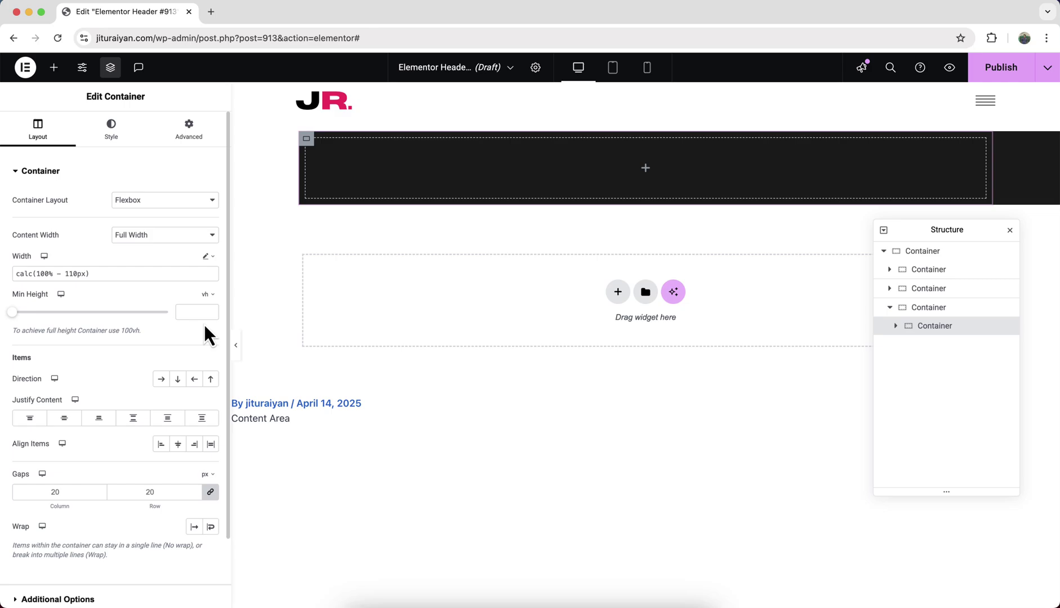
click(191, 311)
text(100)
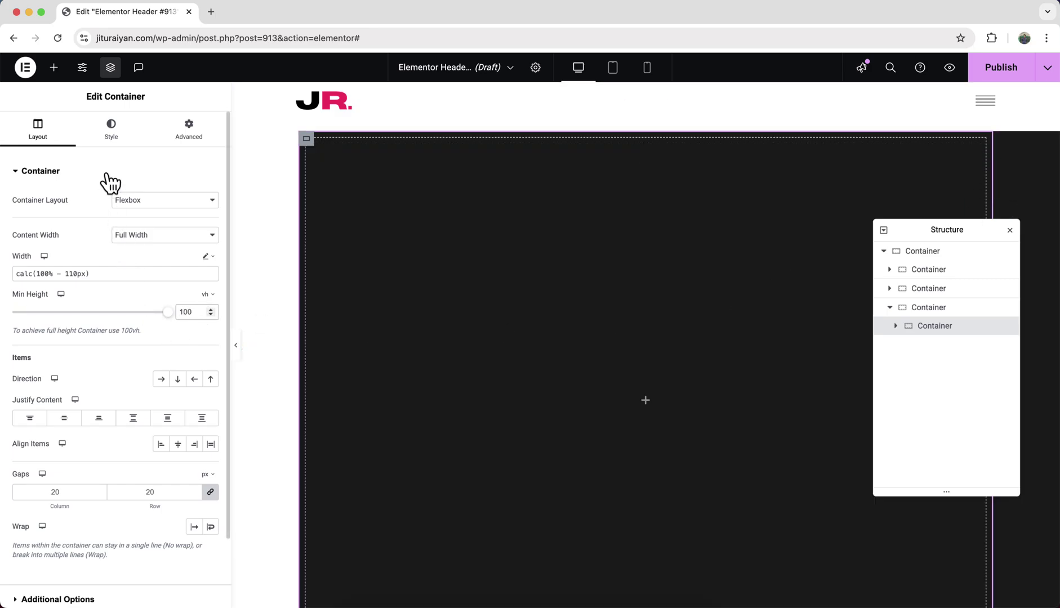
Give this container a solid #E9E9E9 border.
click(111, 138)
click(103, 303)
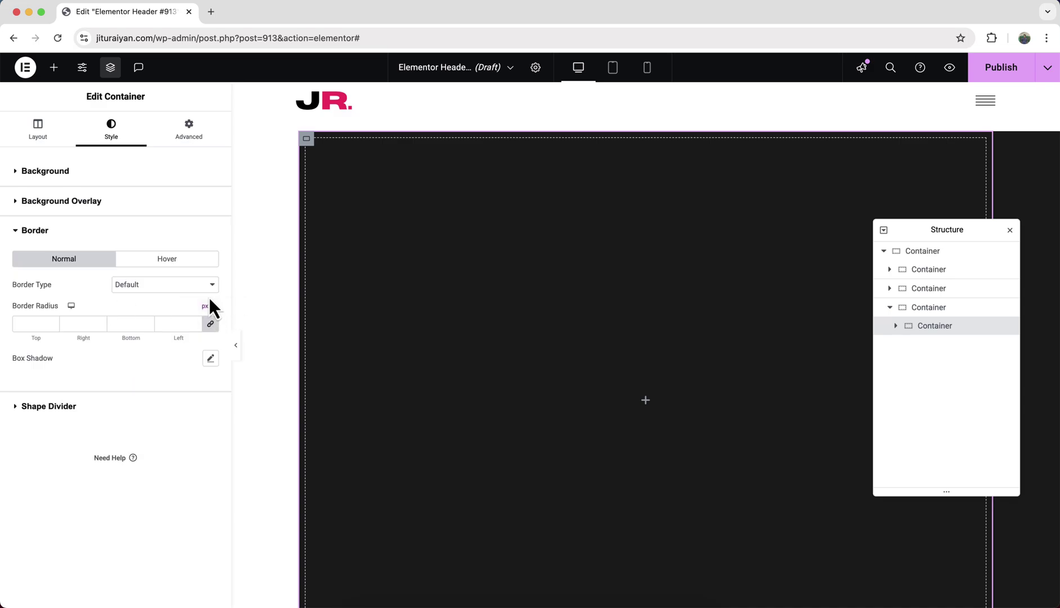
click(194, 285)
key(Escape)
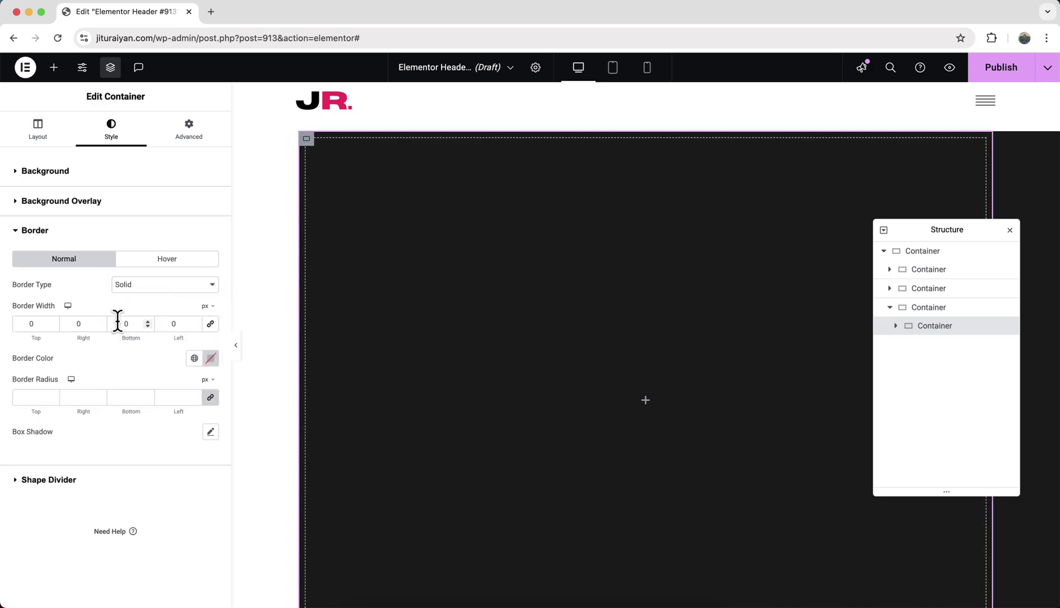
click(210, 358)
click(139, 447)
drag(139, 447, 133, 419)
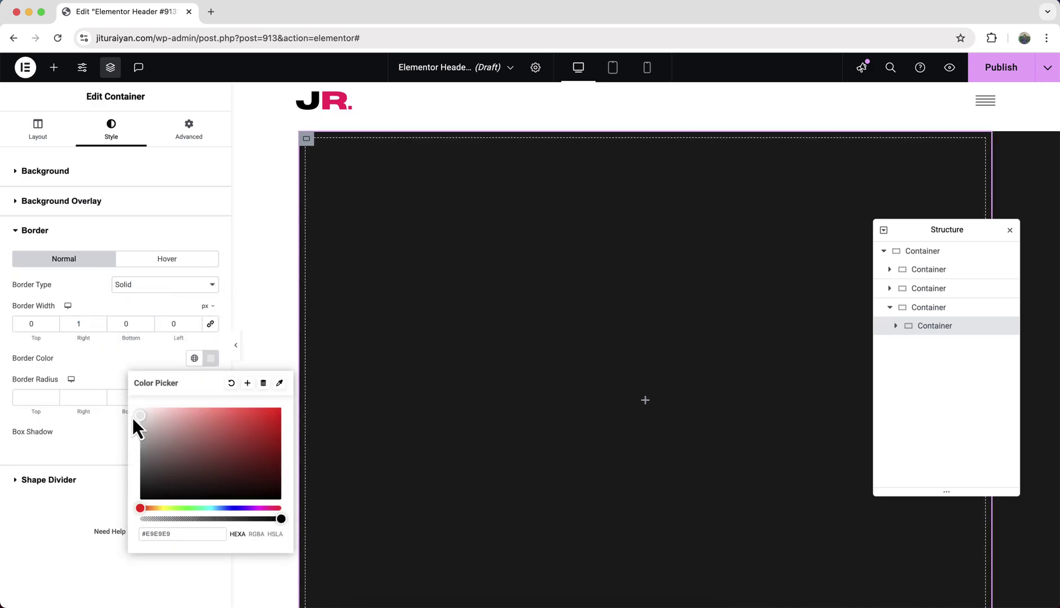
click(110, 379)
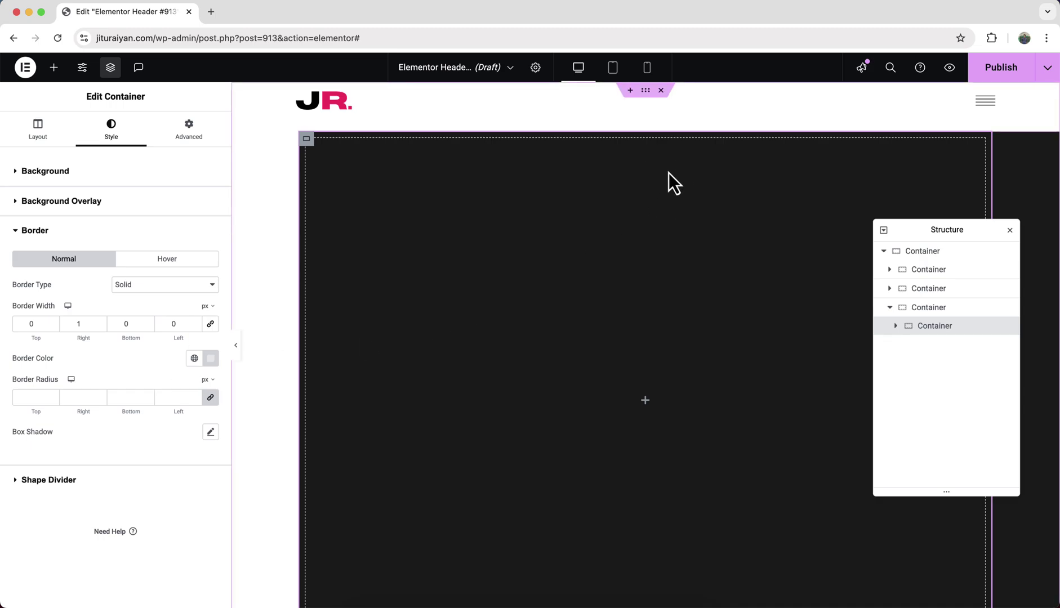
Set its top padding to 85 px and drop a nested container inside it.
click(208, 134)
click(211, 261)
click(28, 260)
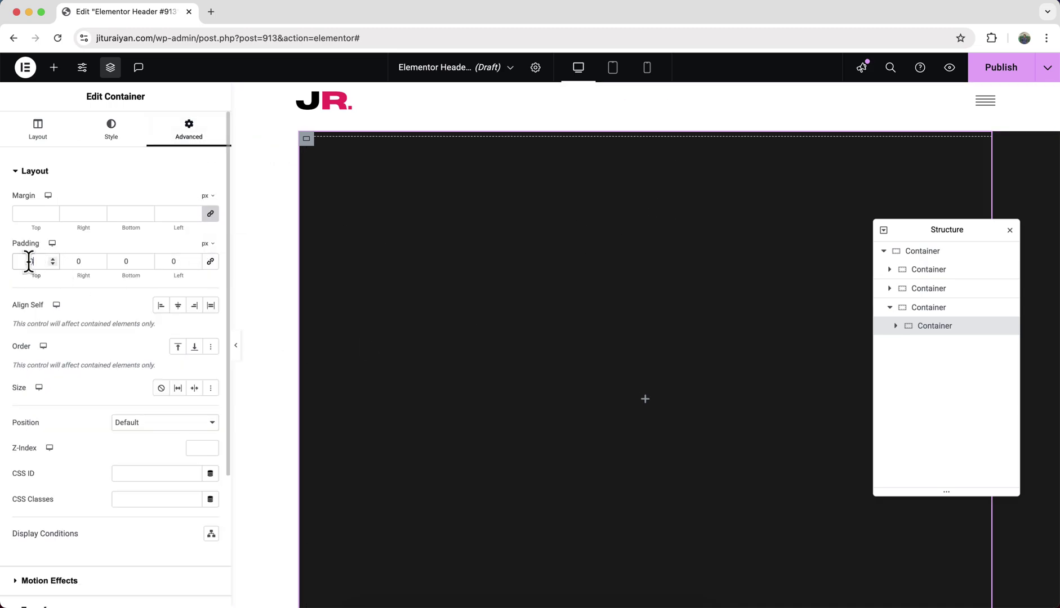
text(85)
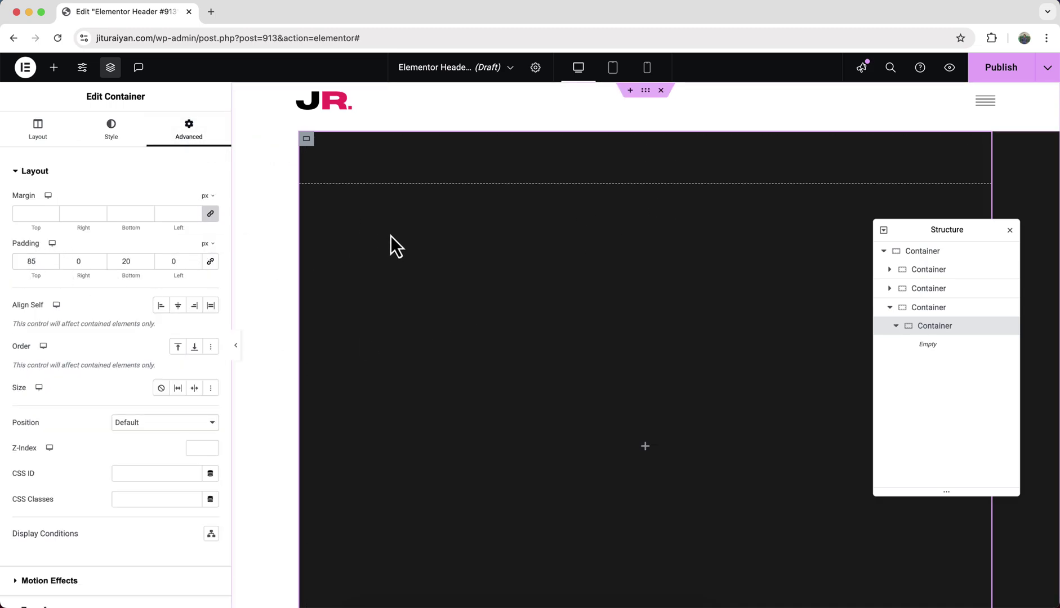
click(53, 68)
drag(61, 491, 357, 434)
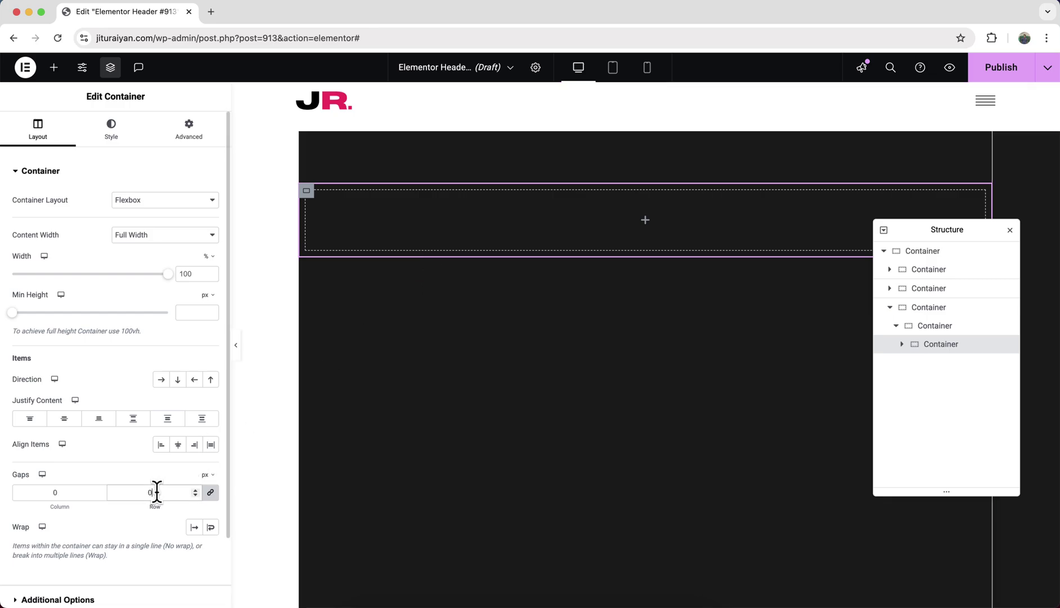
Set the nested container's padding to 0 and filter the widget panel by 'search'.
click(193, 131)
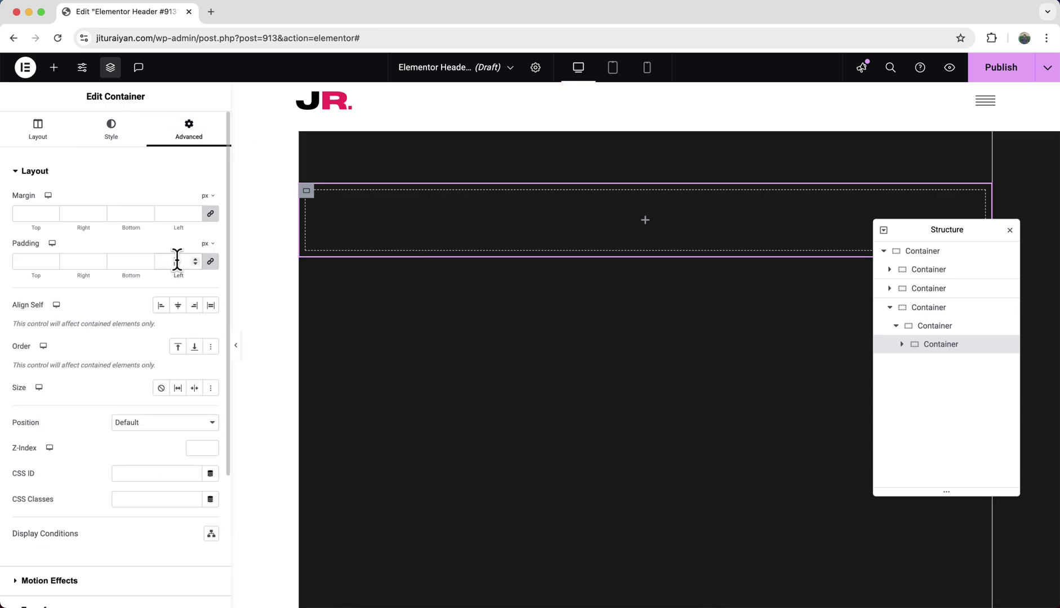
text(0)
click(56, 71)
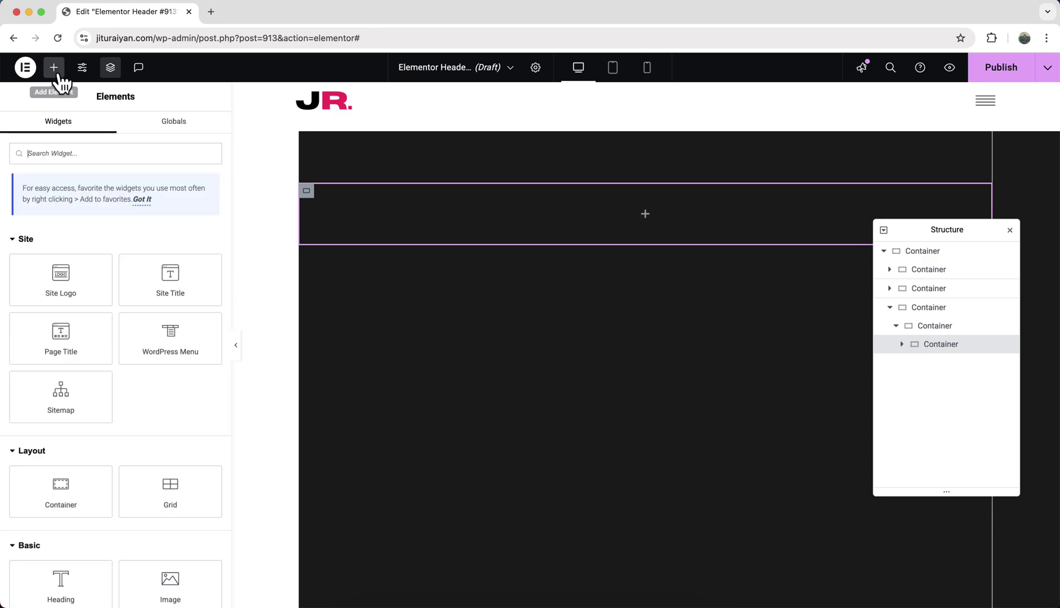
text(search)
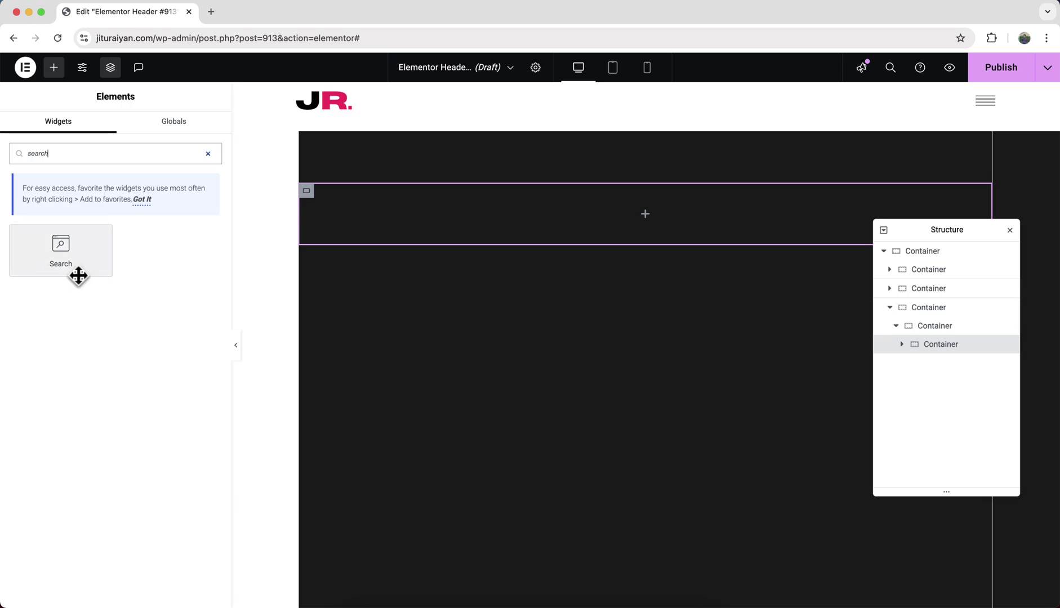
Place a Search widget in the nested container with placeholder 'SEARCH'.
drag(78, 275, 371, 197)
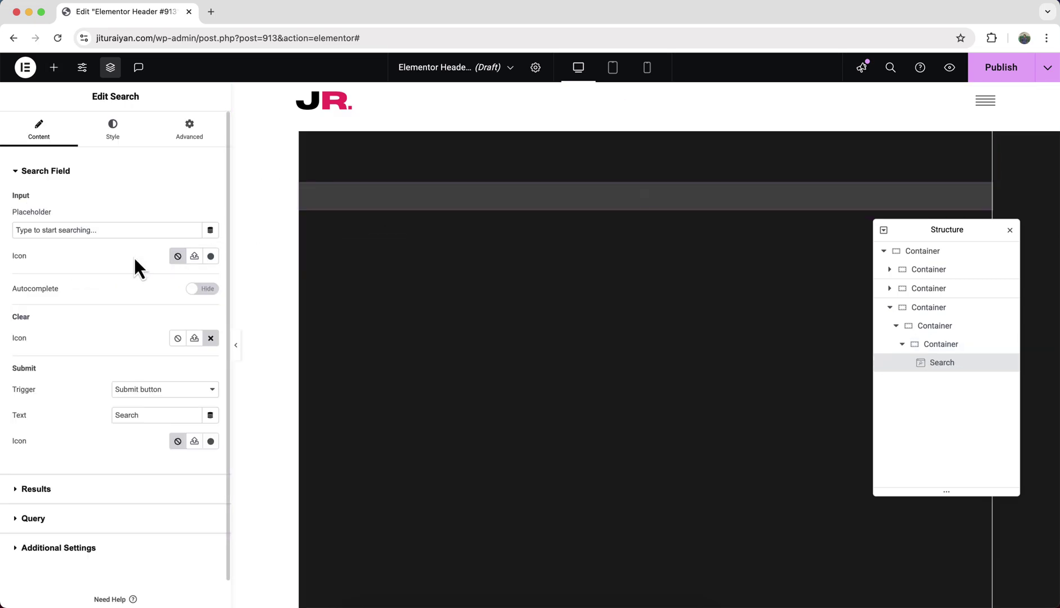
triple_click(95, 230)
text(SEARCH)
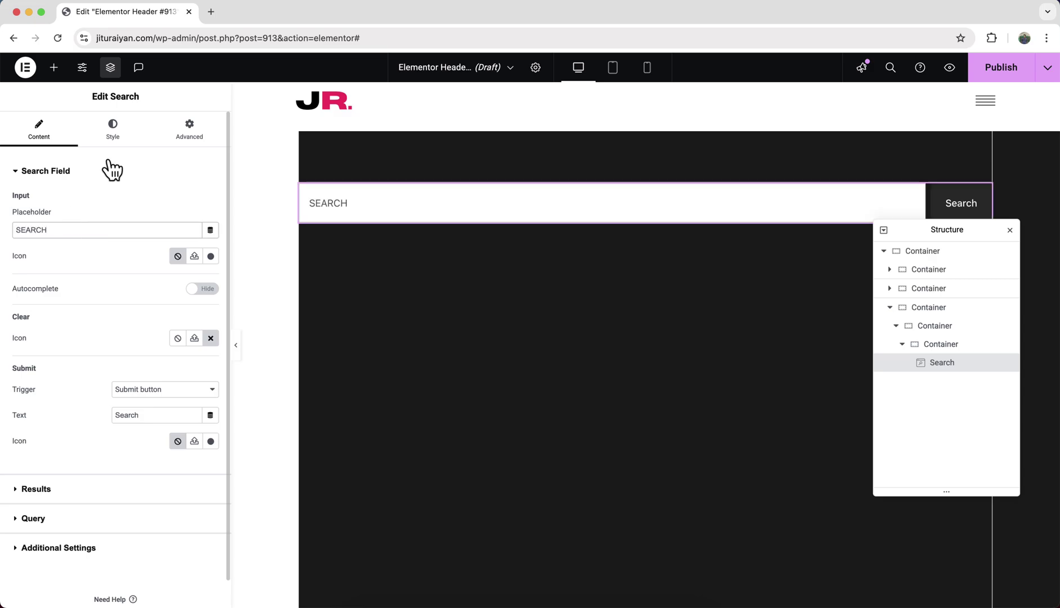
Style the search field text as Inter 60, 600 Semi Bold, letter spacing -0.075em.
click(112, 131)
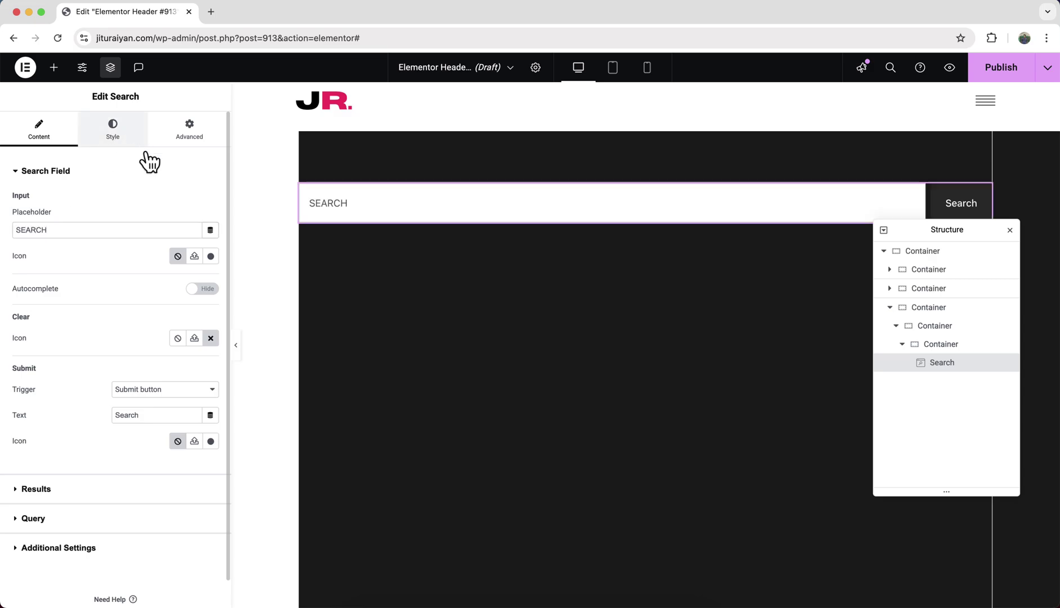
click(211, 200)
click(159, 257)
text(inter)
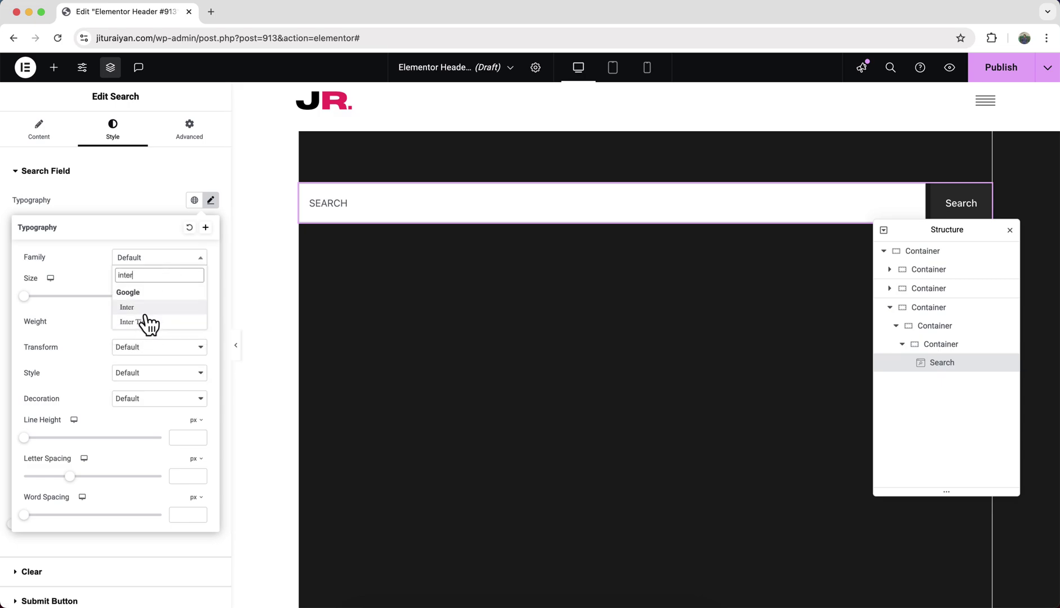
click(146, 321)
click(184, 295)
text(60)
click(169, 321)
click(179, 270)
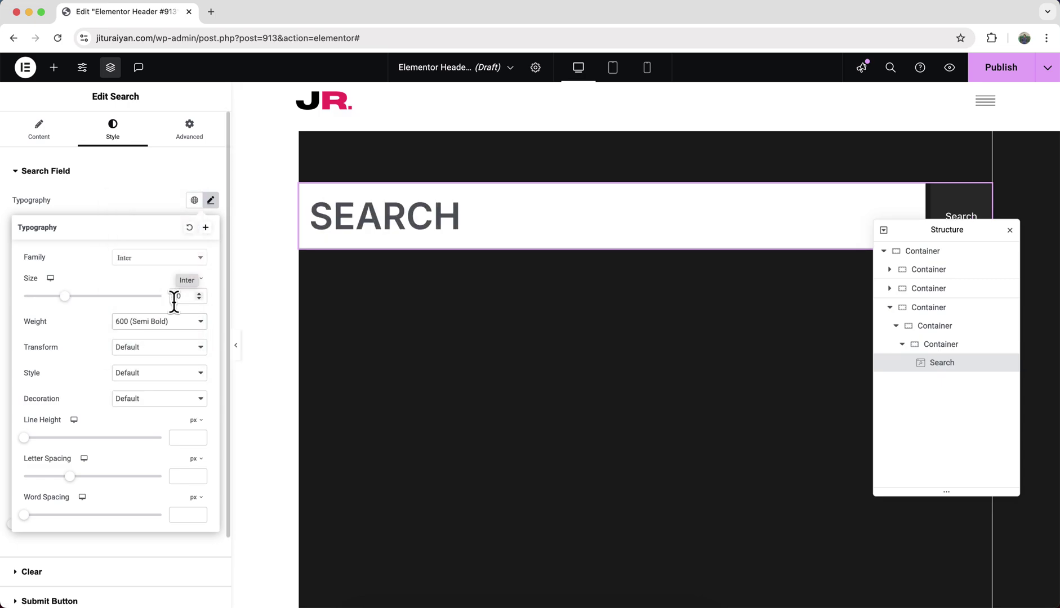
click(194, 477)
click(182, 478)
text(-0.075)
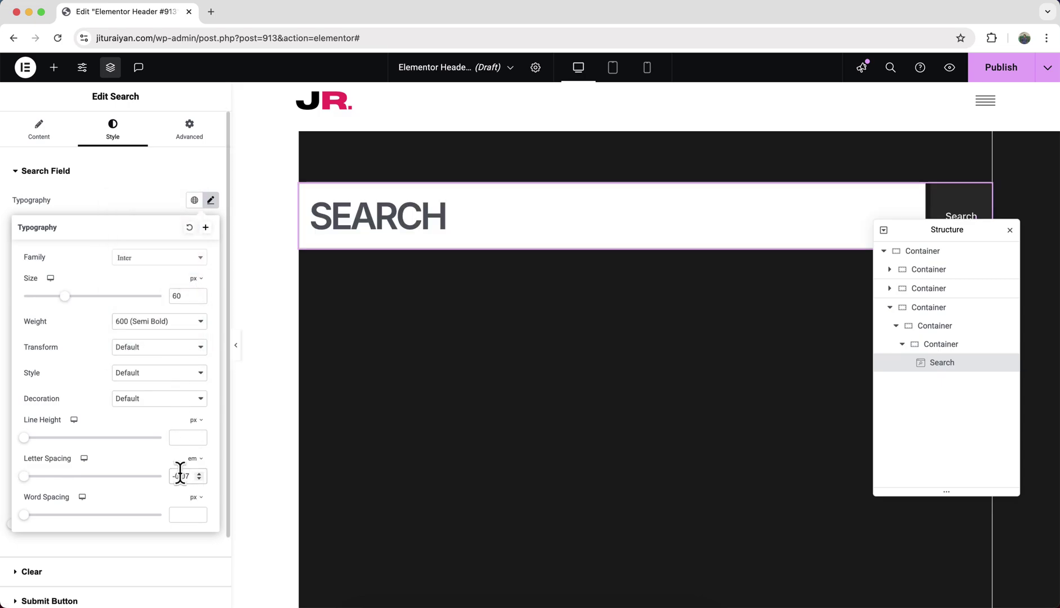
click(164, 208)
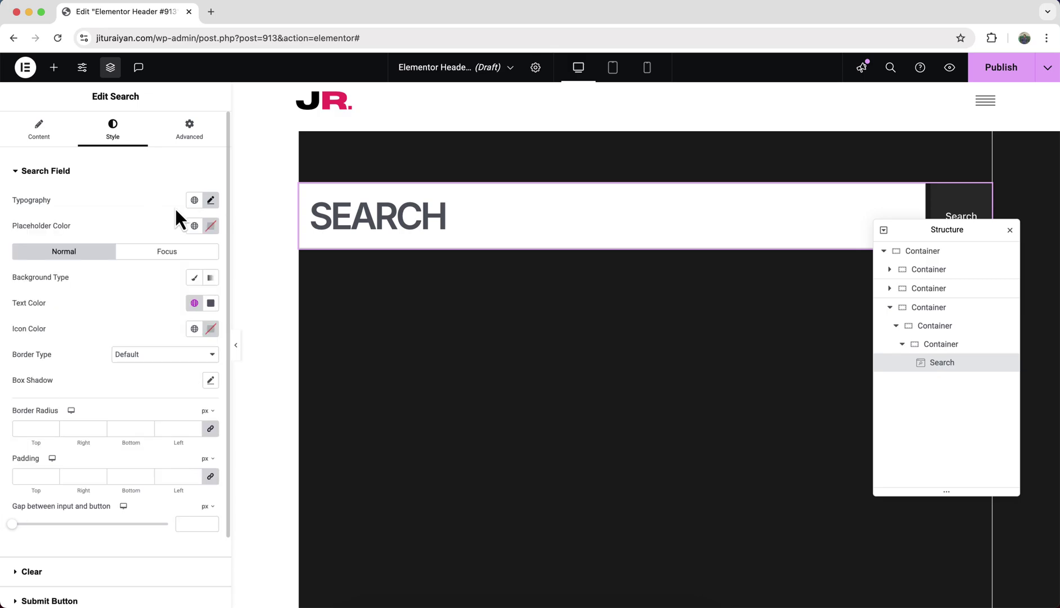
Make the search field background transparent and its text light lavender.
click(194, 278)
click(210, 303)
drag(163, 464, 119, 463)
click(91, 355)
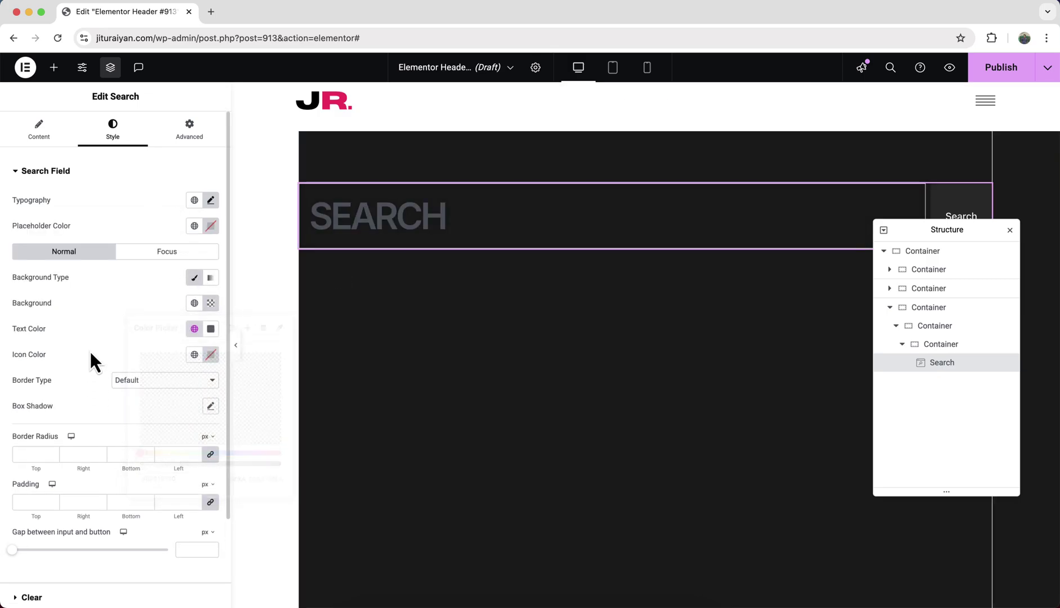
click(211, 329)
drag(206, 371, 160, 395)
click(117, 363)
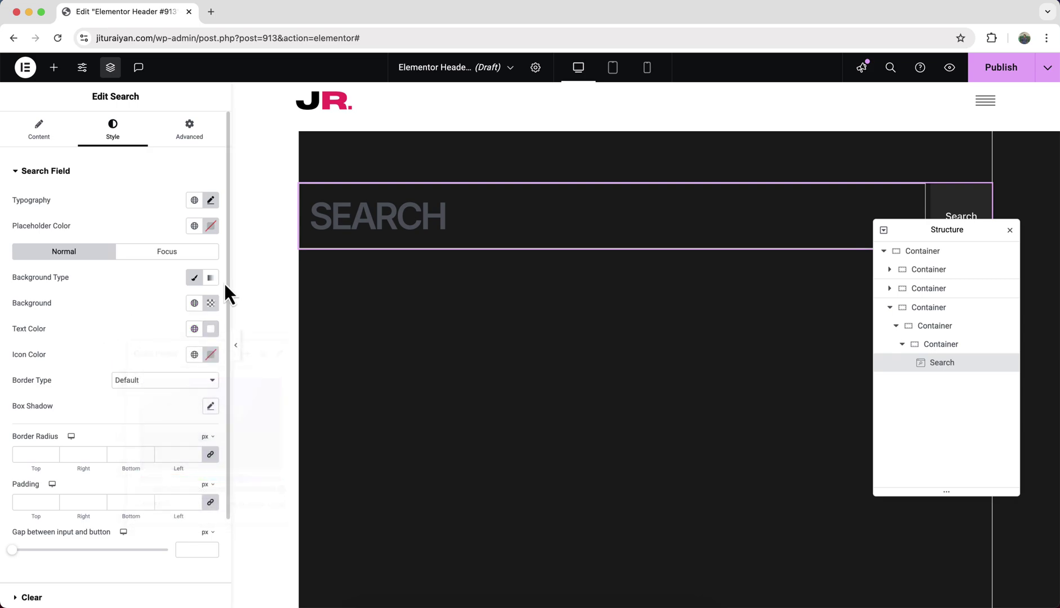
Test typing in the search field and preview the header without editor panels.
click(363, 214)
text(asnj)
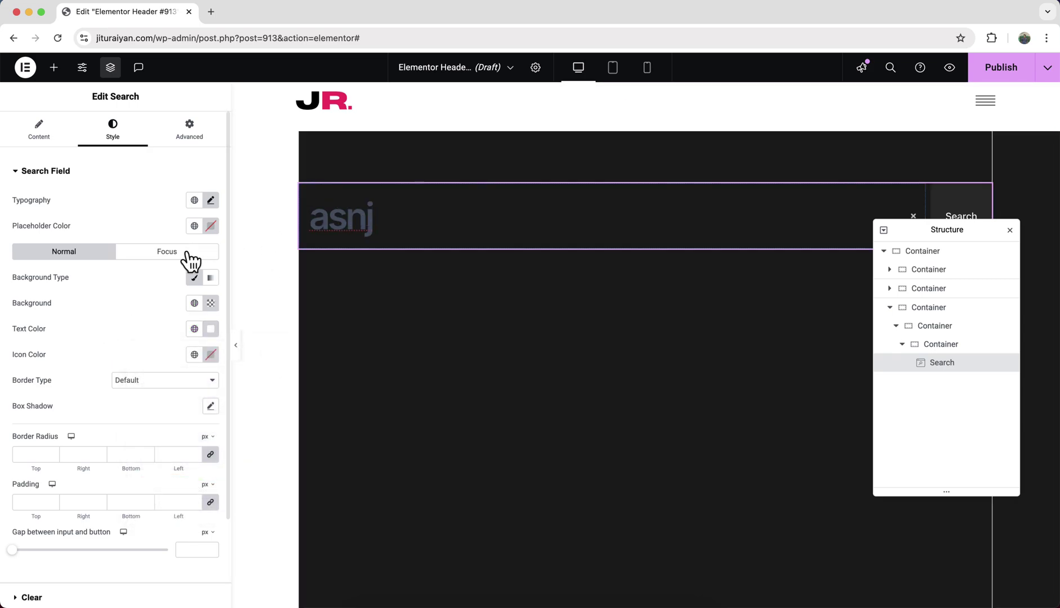
click(236, 346)
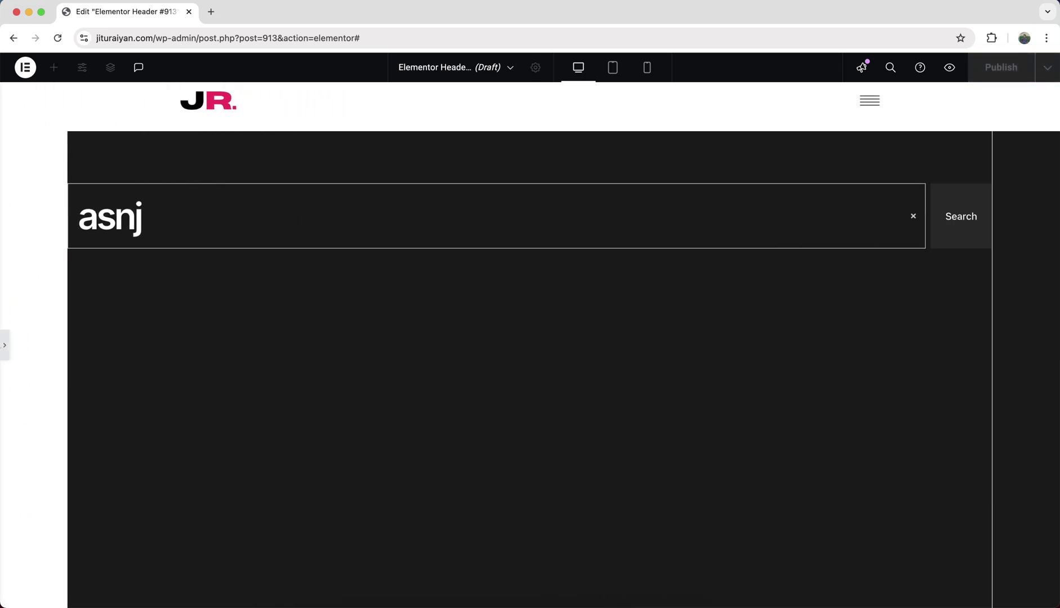
click(5, 345)
Remove the search field's border and zero its padding.
click(134, 381)
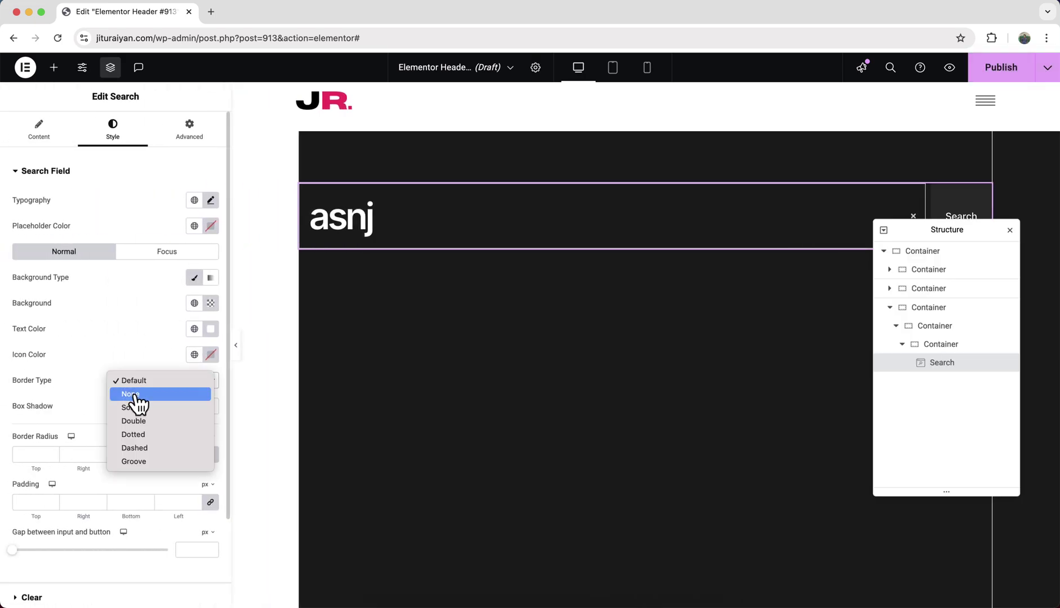
click(134, 394)
click(211, 503)
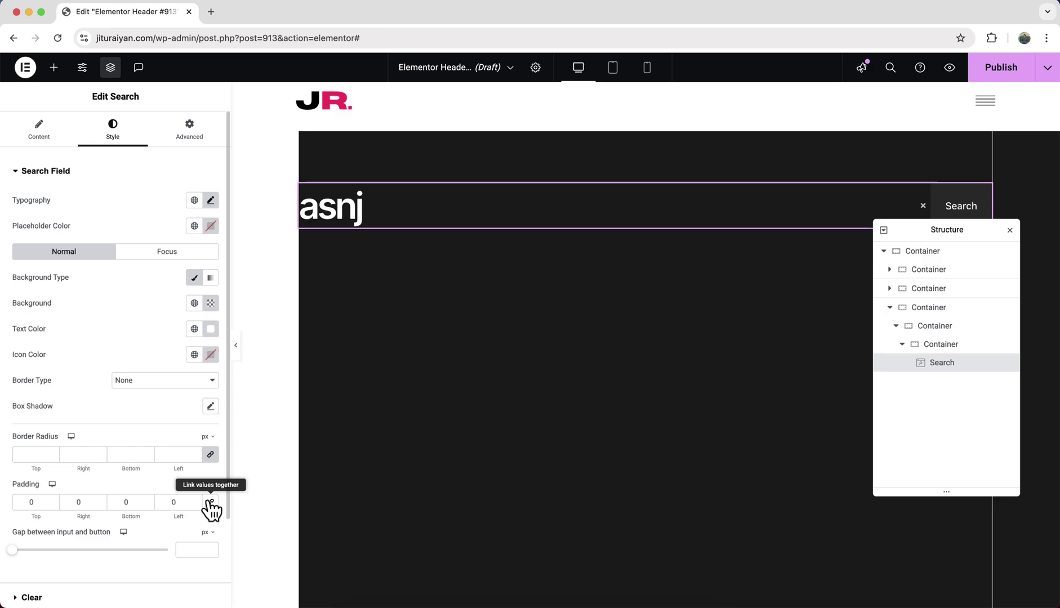
double_click(132, 498)
Set the bottom padding to 3 and give the search bar a 20 px left margin.
text(3)
click(190, 134)
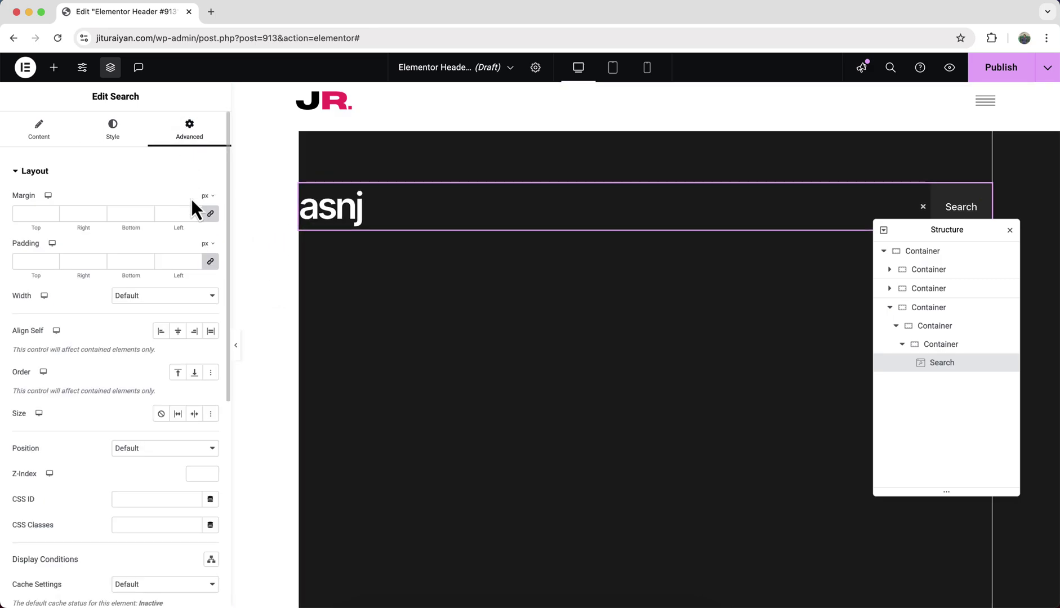
click(210, 214)
click(169, 214)
text(20)
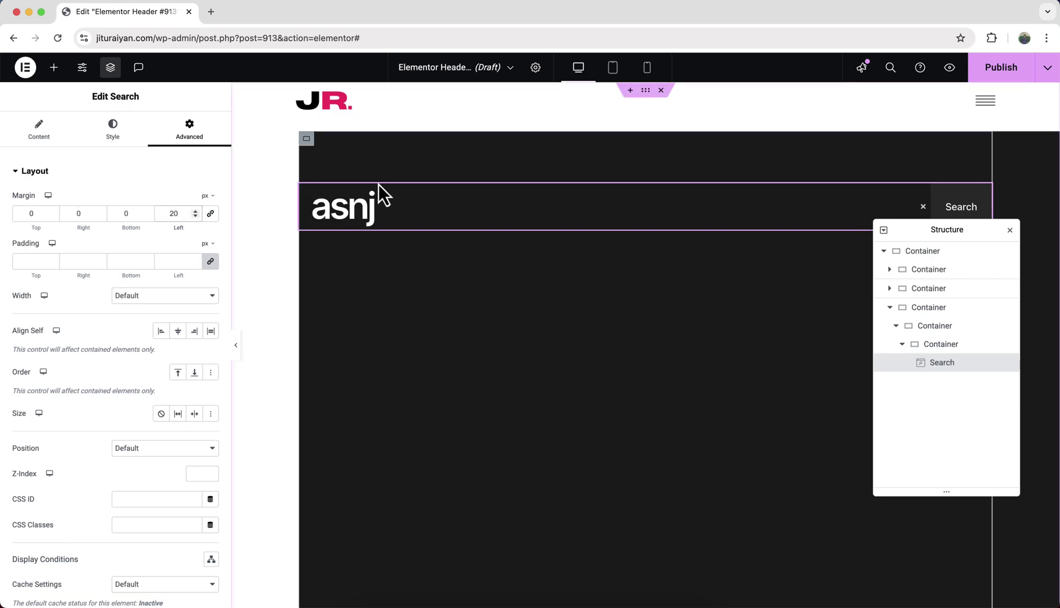
Give the search bar a custom width of 280 px.
click(166, 296)
click(161, 336)
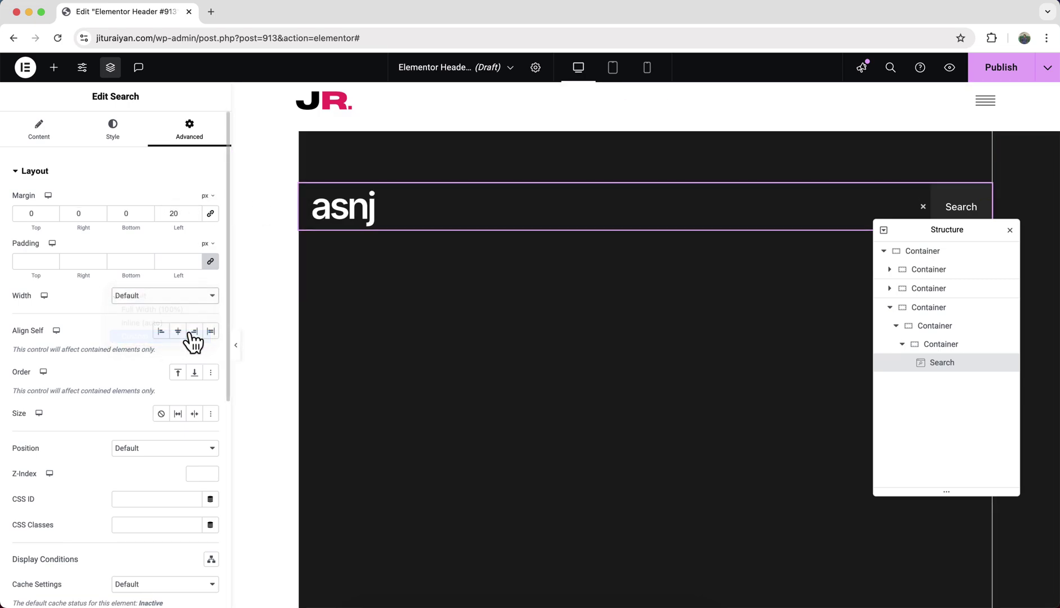
click(208, 317)
click(206, 327)
click(187, 334)
text(250)
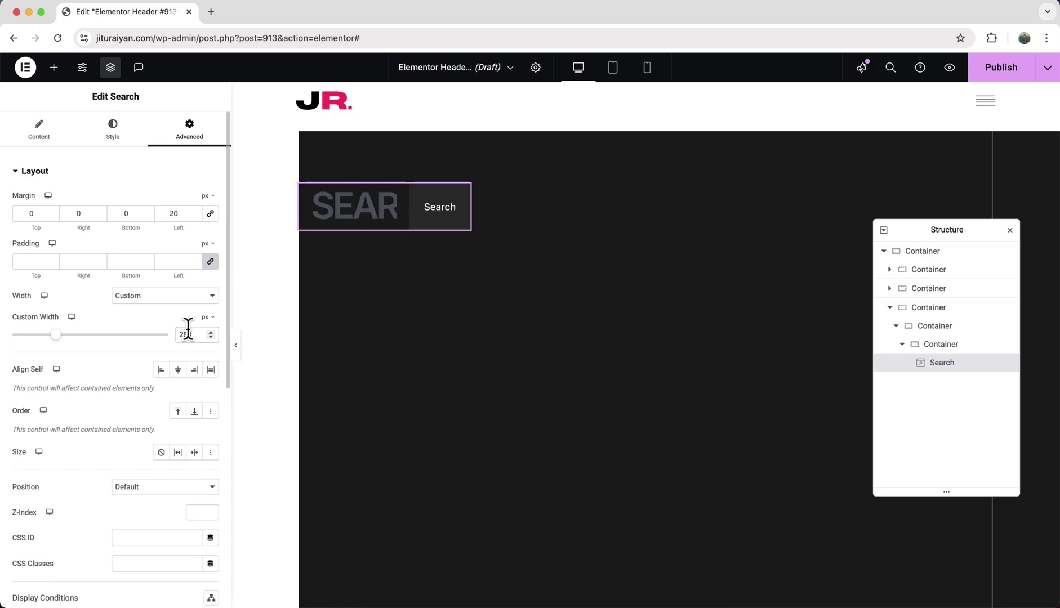
click(796, 6)
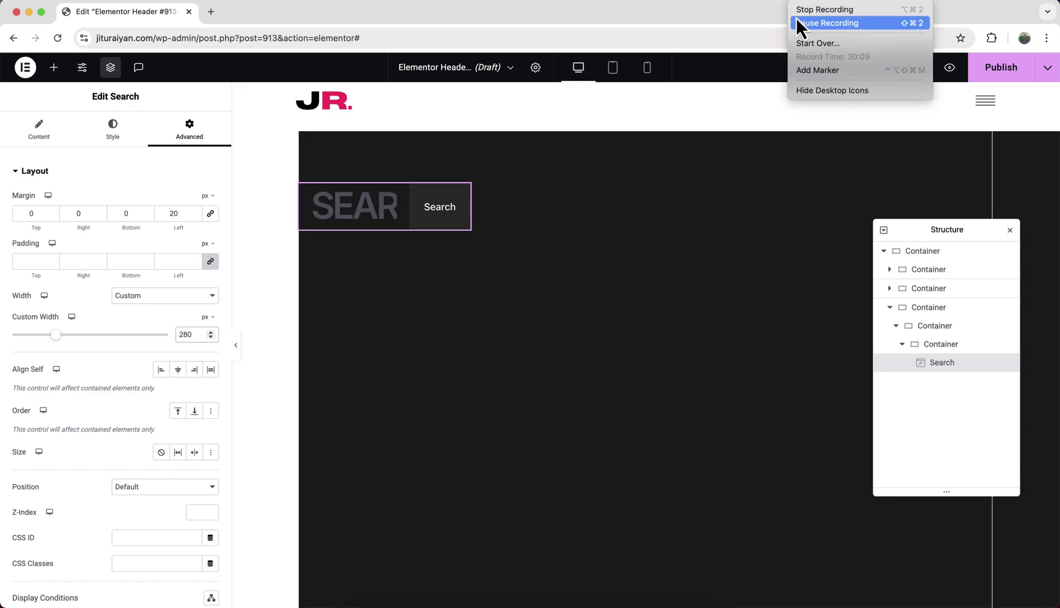
click(797, 21)
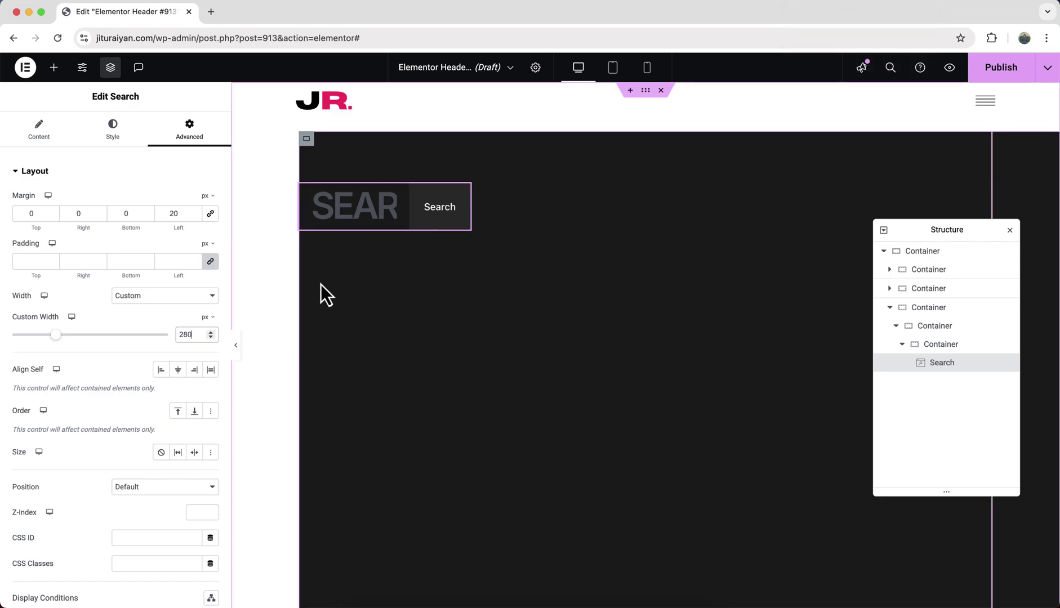
click(398, 216)
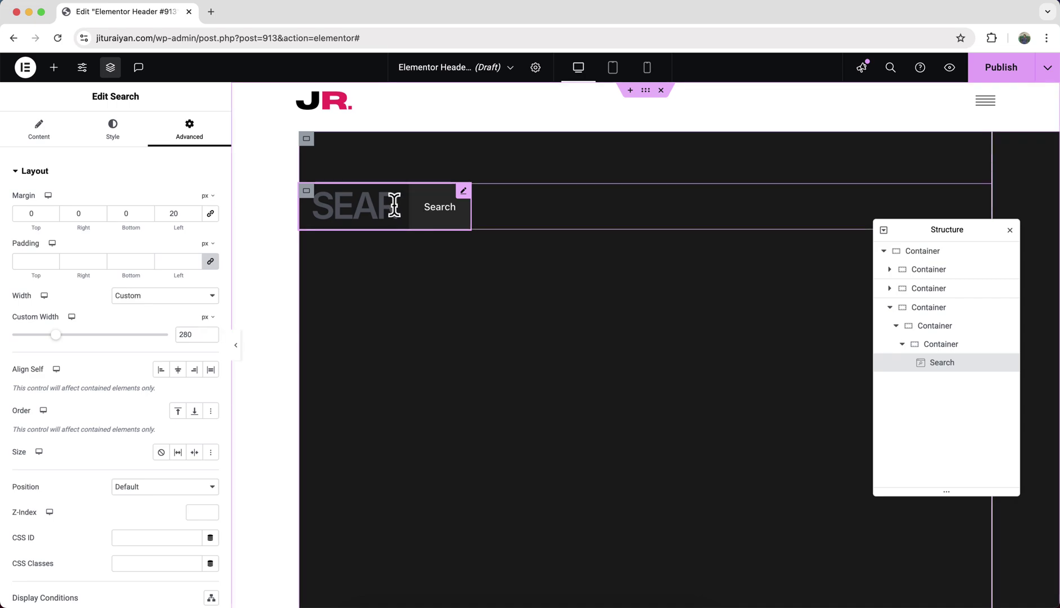
Add an Icon widget below the search bar using the magnifier SVG from the media library.
click(54, 68)
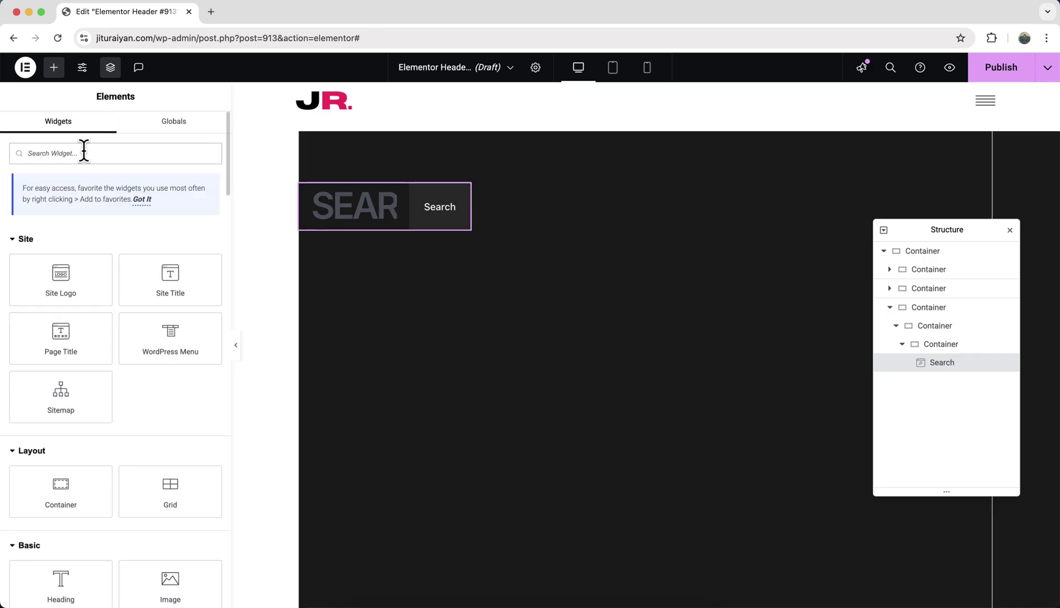
text(icon)
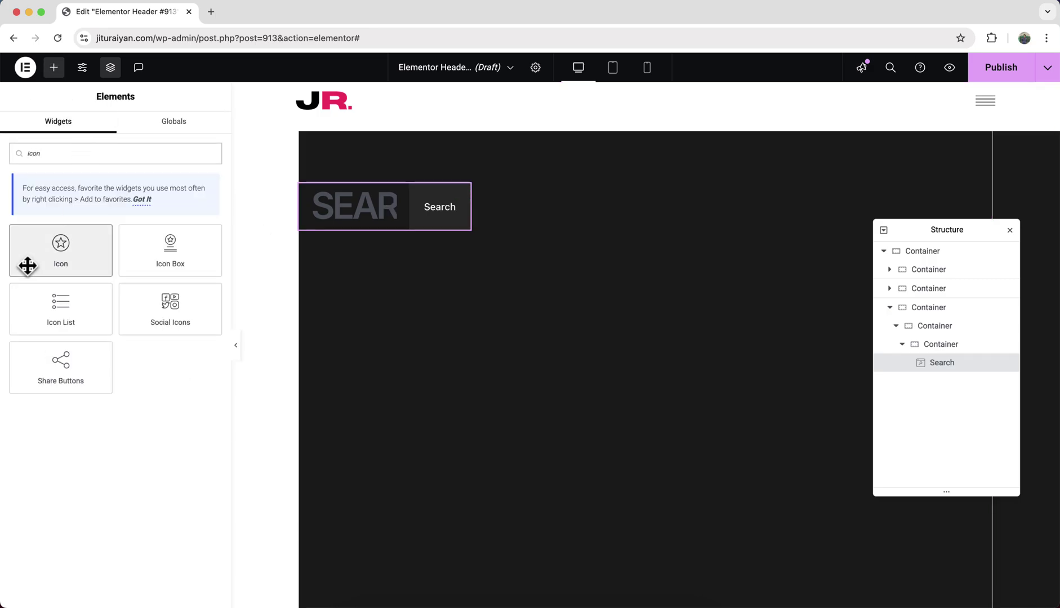
drag(28, 264, 385, 225)
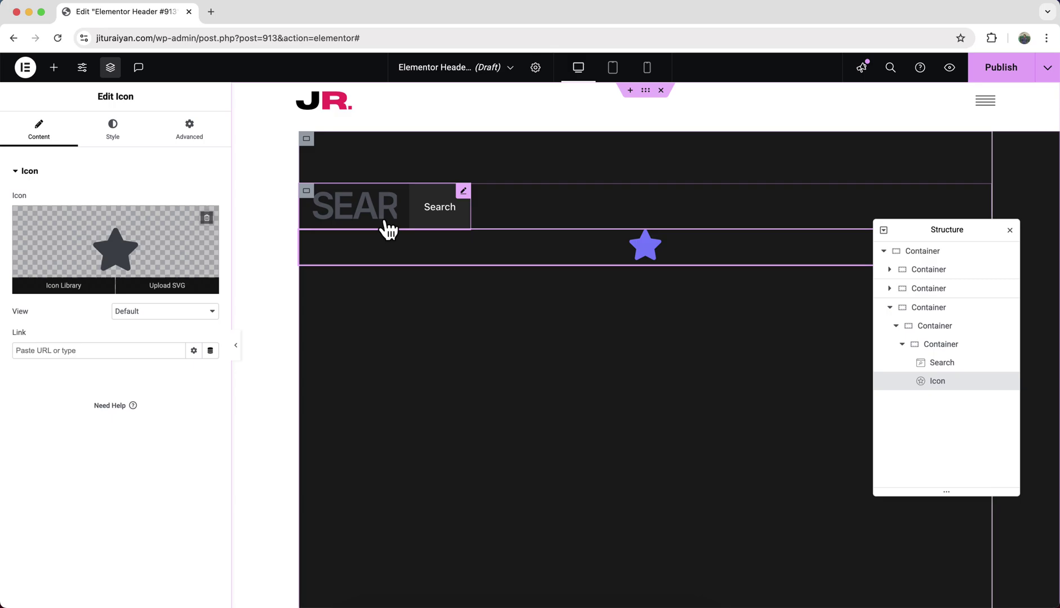
click(152, 291)
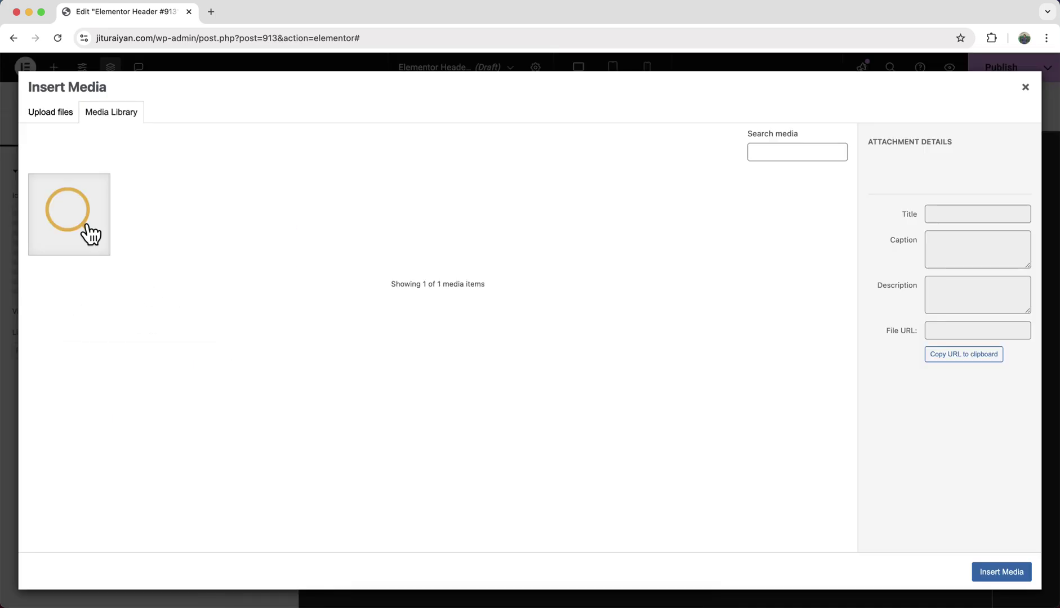
click(88, 227)
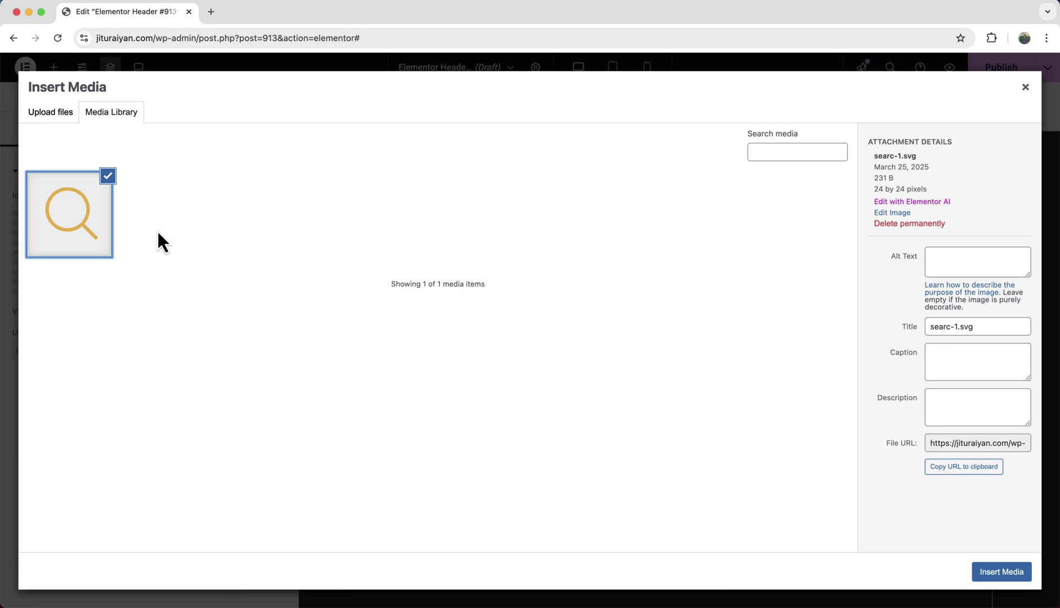
click(1007, 578)
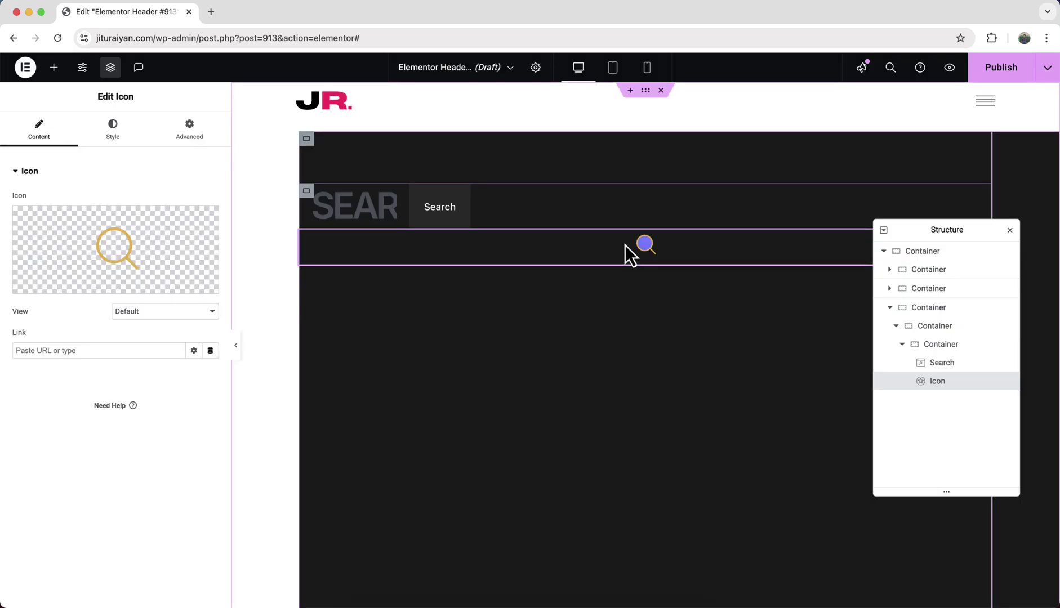
Make the magnifier icon's colour fully transparent and set its size to 30 px.
click(125, 140)
click(211, 252)
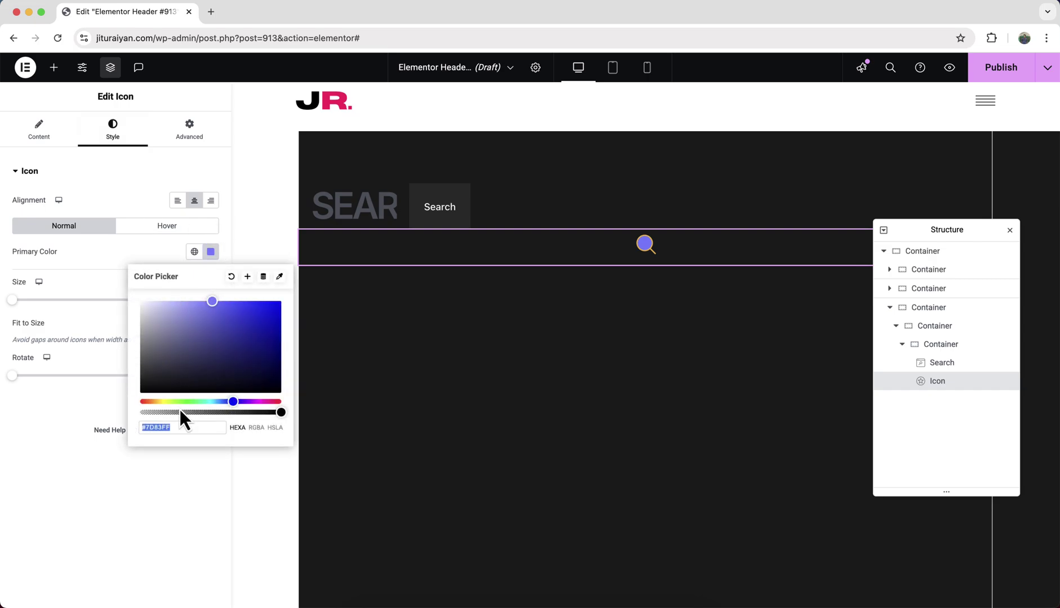
drag(180, 417, 107, 411)
click(106, 409)
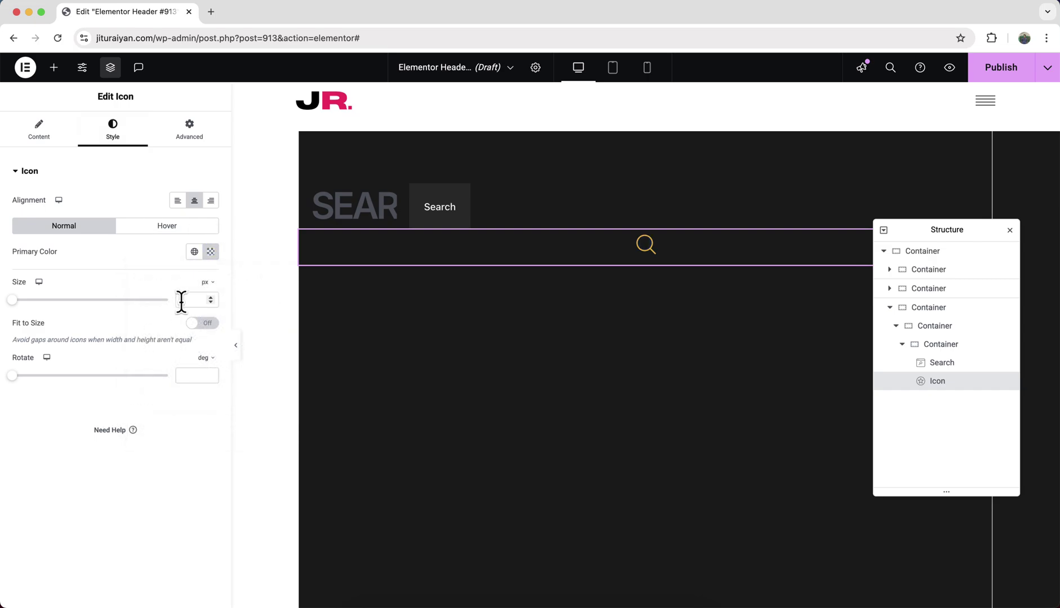
text(30)
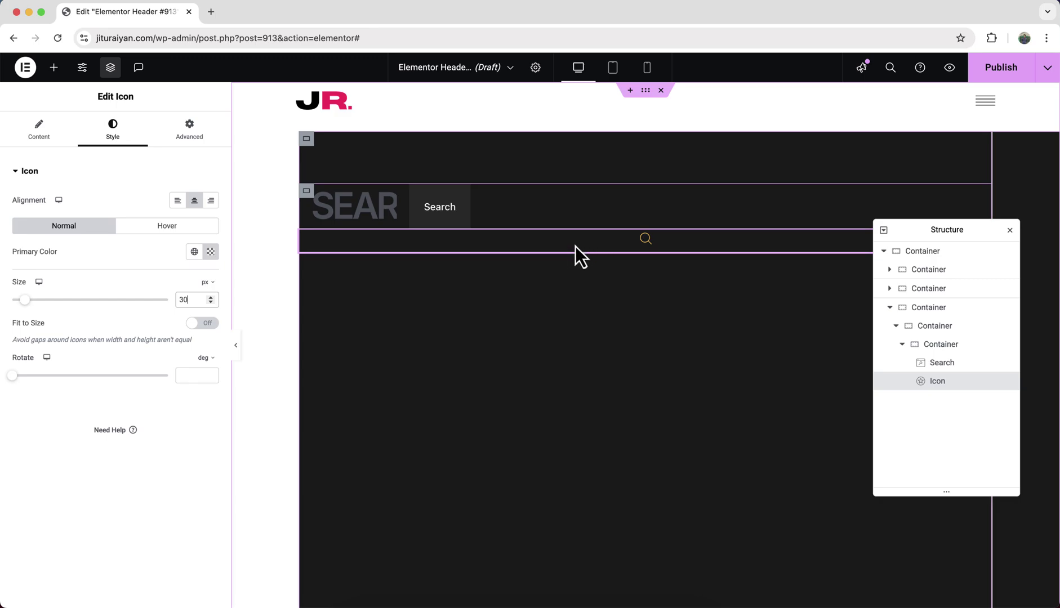
Hide the magnifier icon on desktop, tablet and mobile.
click(188, 132)
scroll(143, 433, down, 1)
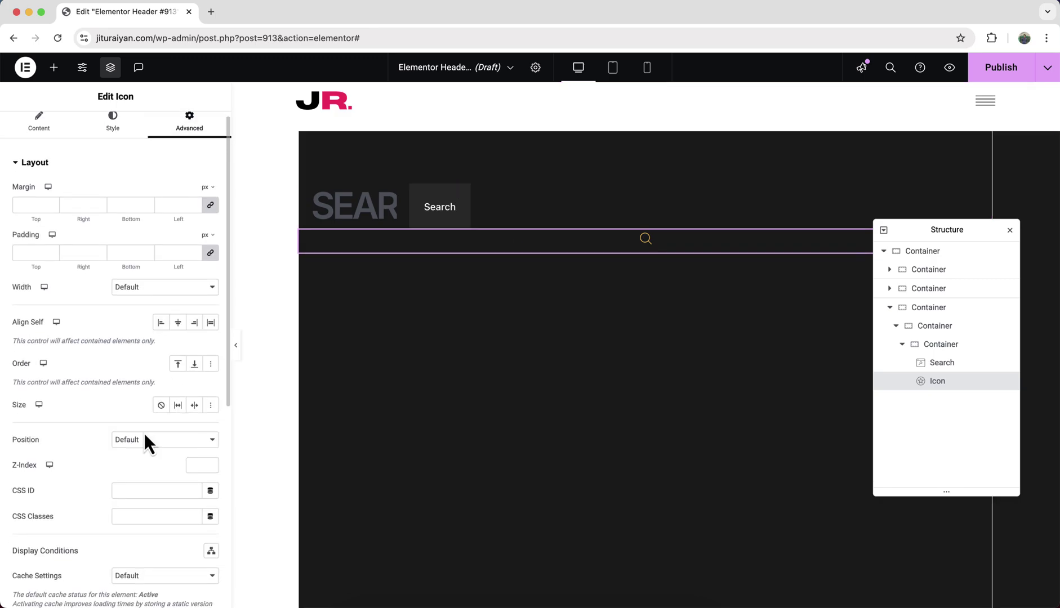
scroll(143, 433, down, 5)
click(122, 460)
click(202, 404)
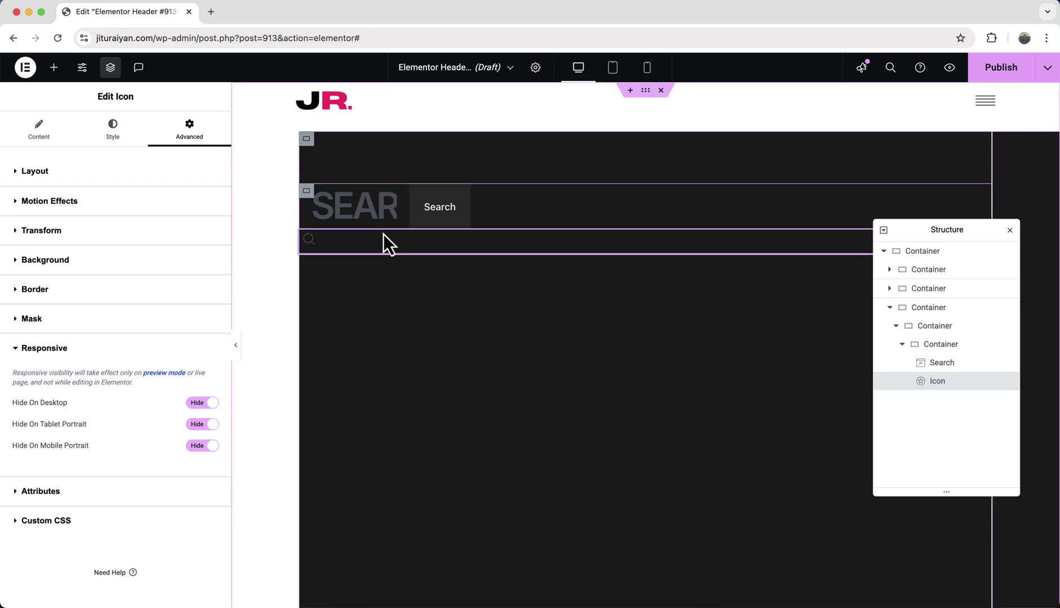
Add an Icon List inside the search container, placed after the Search widget.
click(54, 67)
click(78, 151)
text(i)
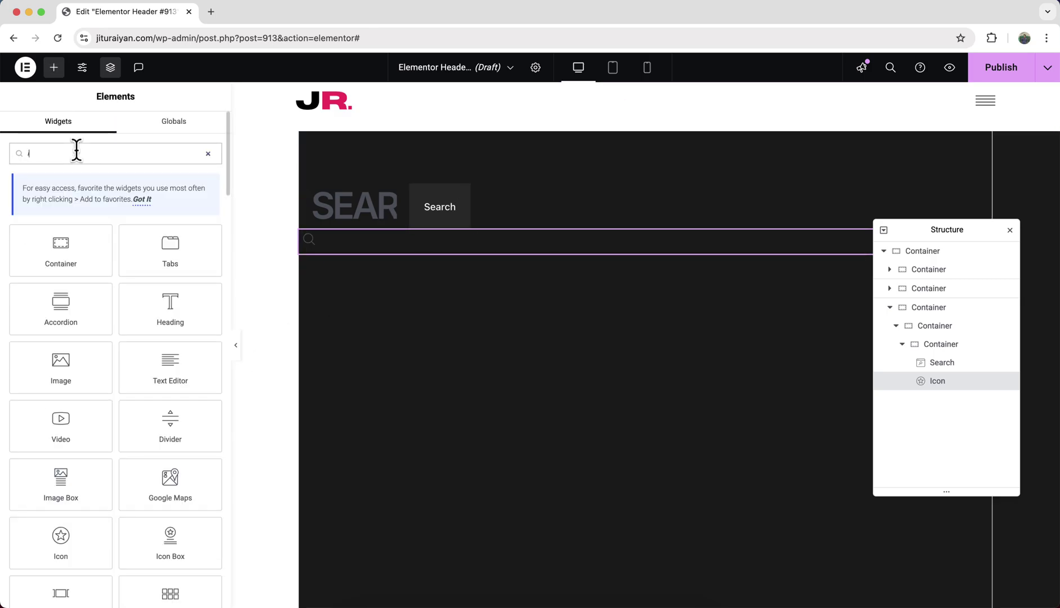
text(con)
drag(59, 313, 474, 274)
drag(970, 332, 954, 365)
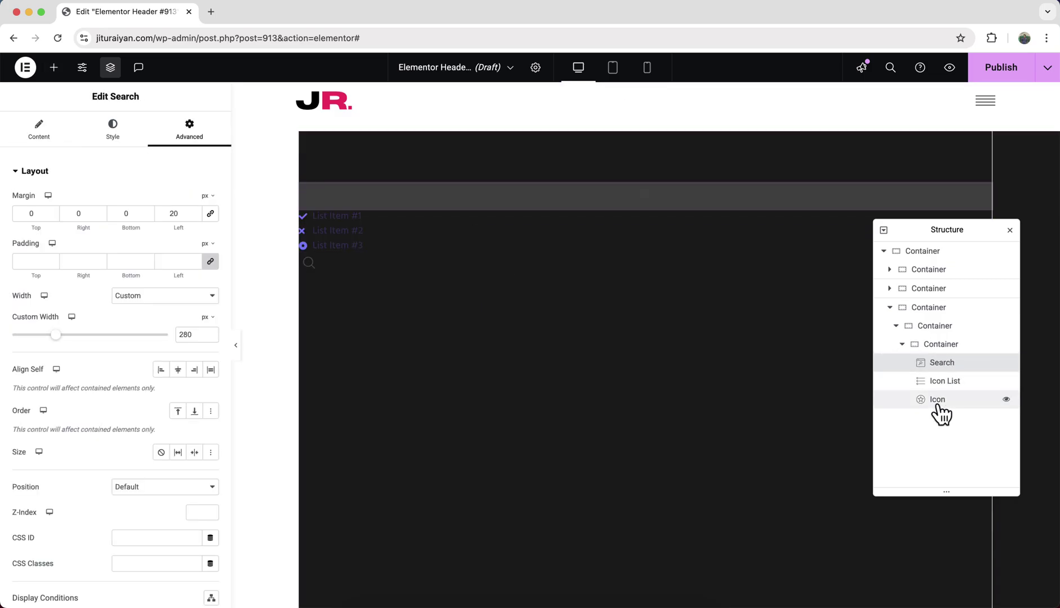
drag(941, 405, 940, 395)
click(916, 400)
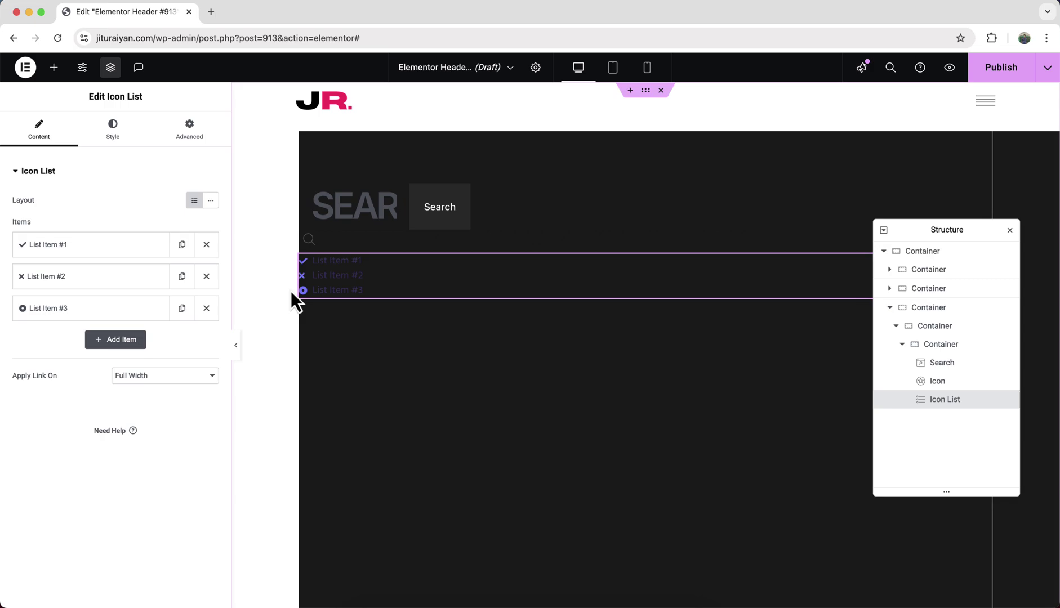
Delete two list items and make the first an icon-free '<span>01.</span> HOME' entry.
click(206, 308)
click(206, 276)
click(140, 248)
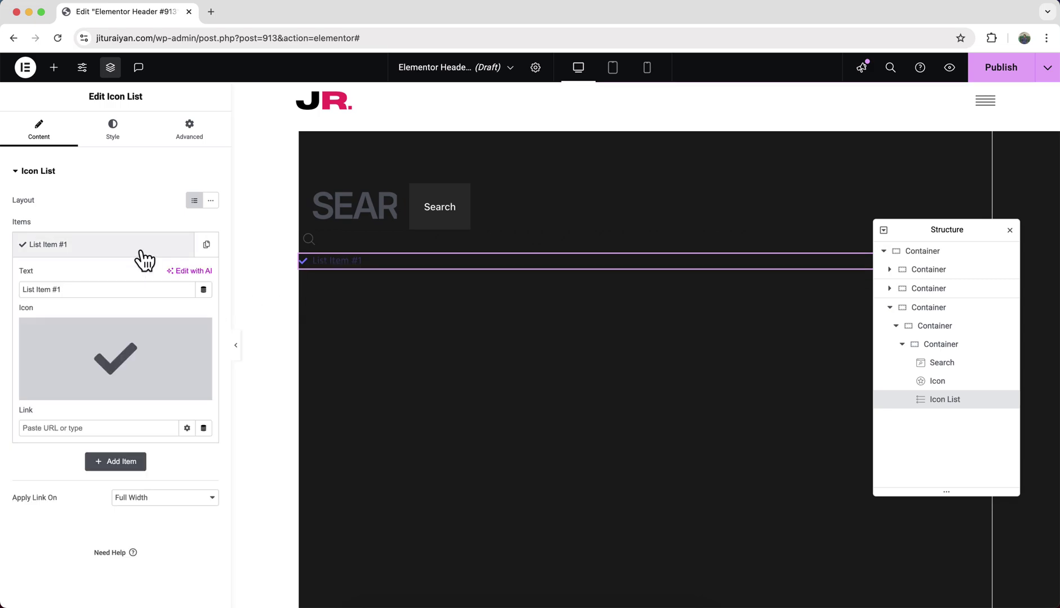
click(200, 331)
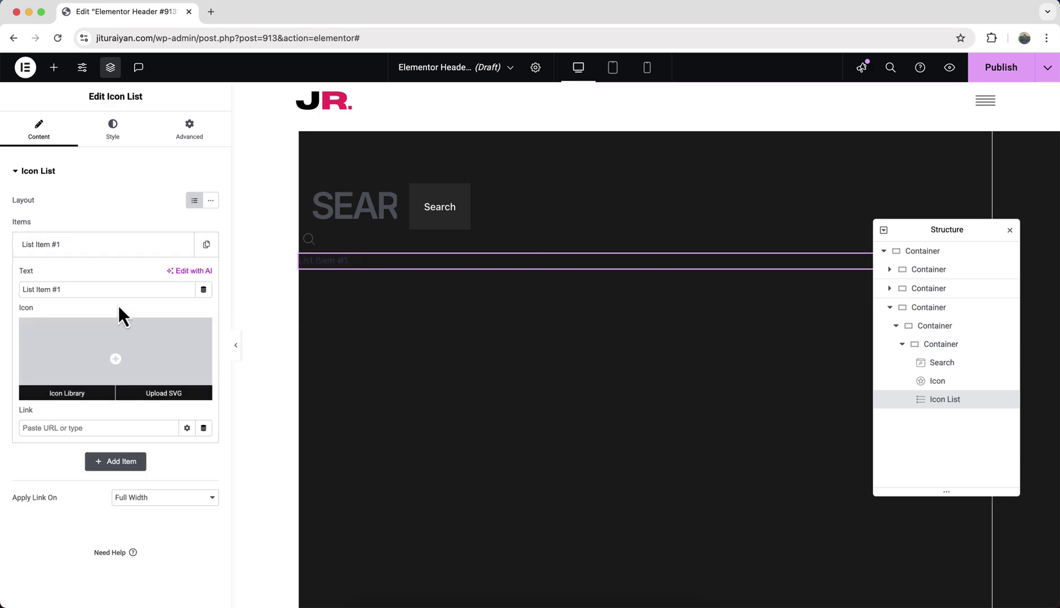
drag(57, 289, 102, 290)
key(super+a)
text(01)
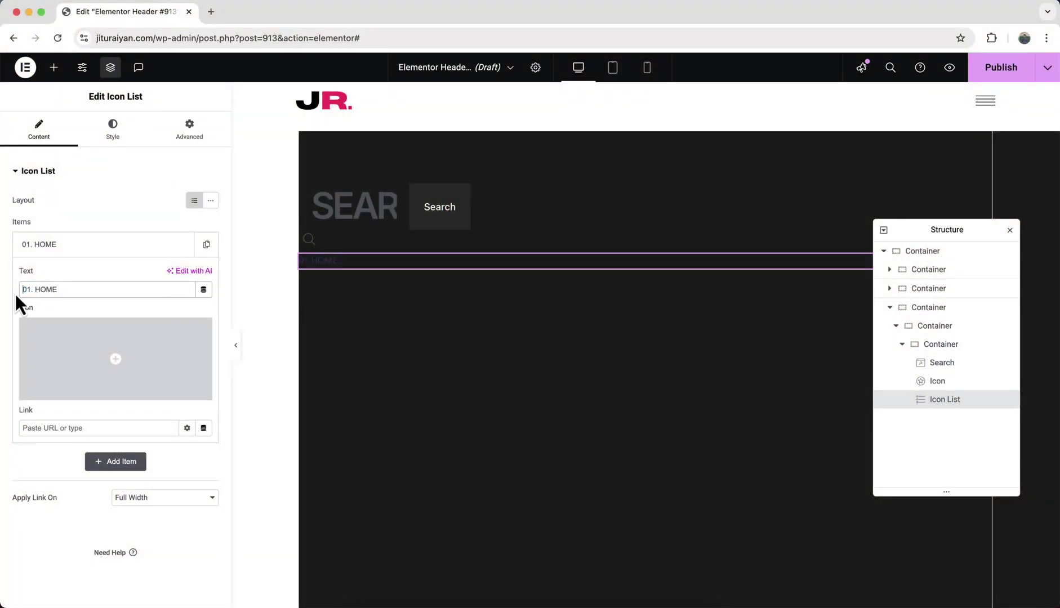
text(<span>)
key(Right)
key(Right)
key(Right)
text(<span)
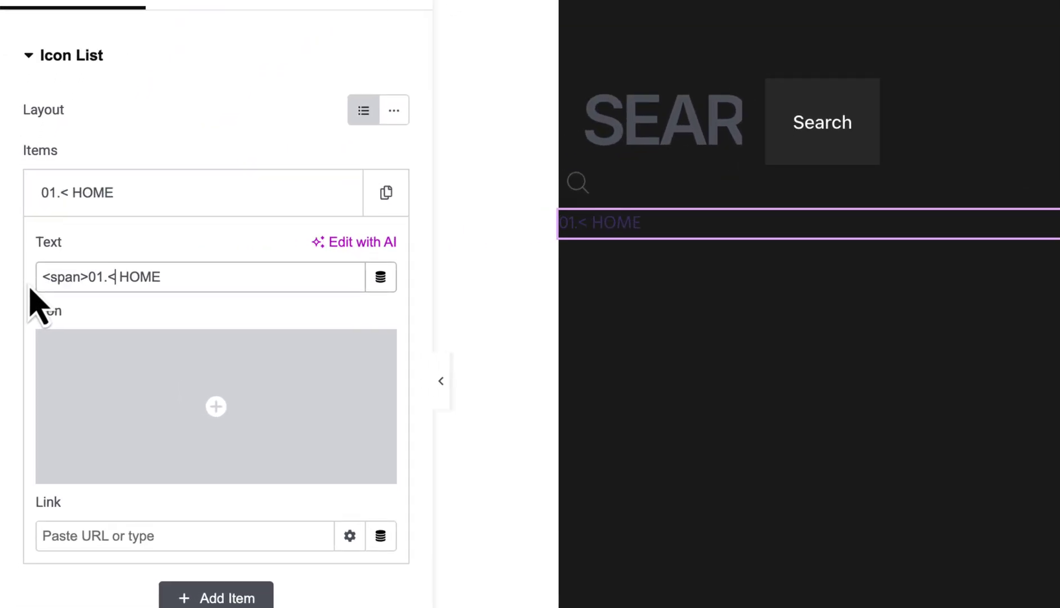
text(>)
key(Left)
text(/span)
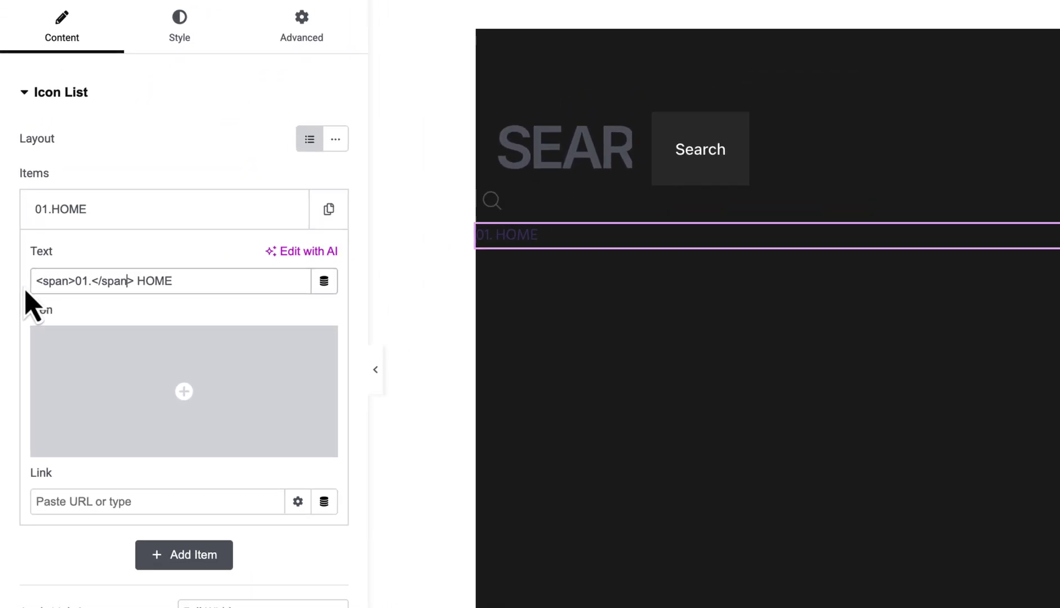
Duplicate the HOME item and renumber the copy to 02.
click(386, 192)
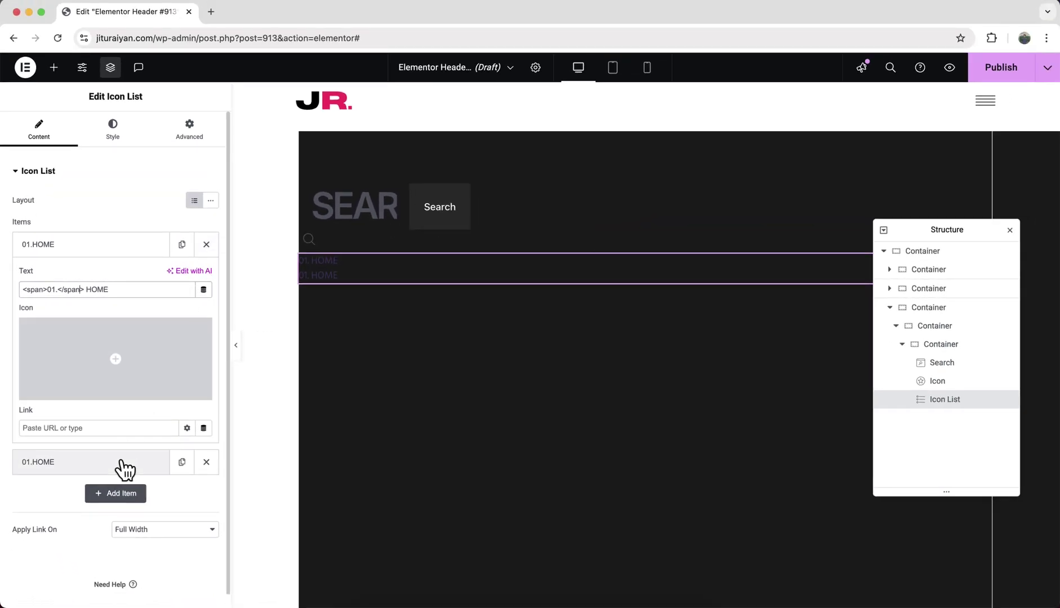
click(121, 464)
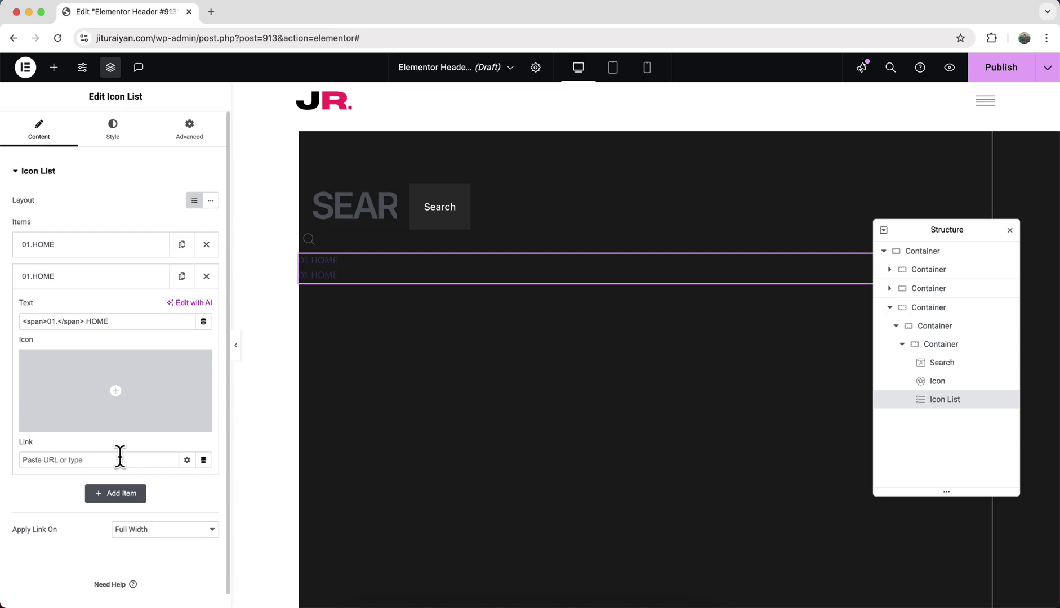
click(51, 322)
key(BackSpace)
text(2)
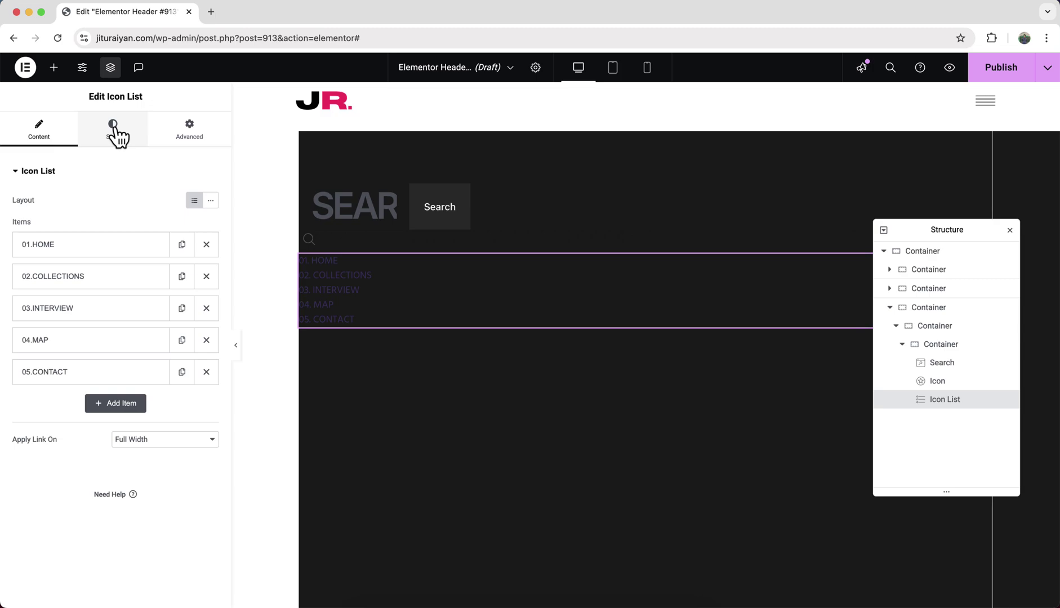
Set the menu list text font to Inter at 115 px.
click(117, 133)
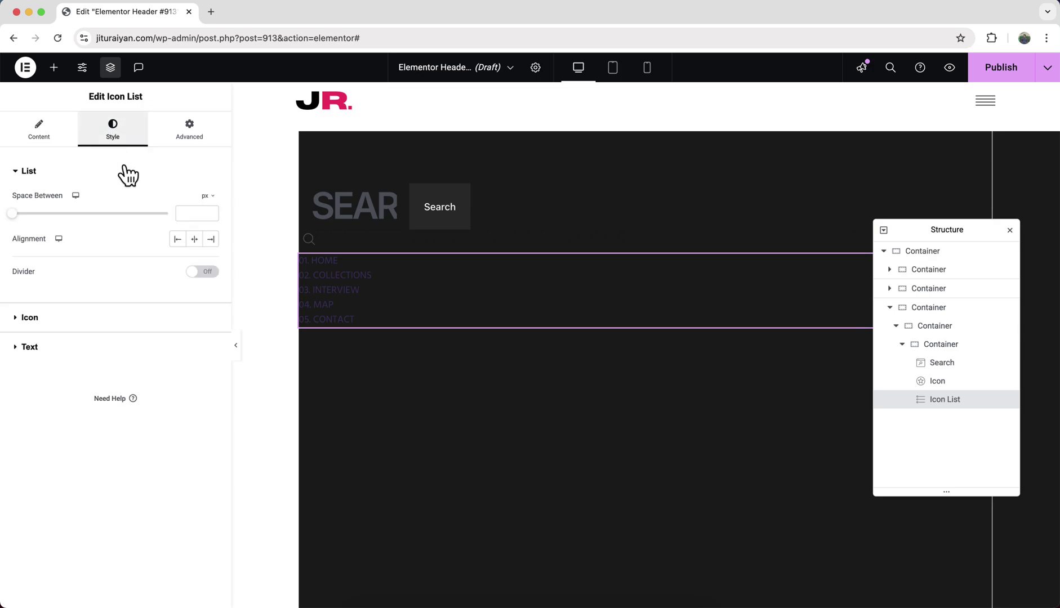
click(121, 348)
click(211, 259)
click(159, 317)
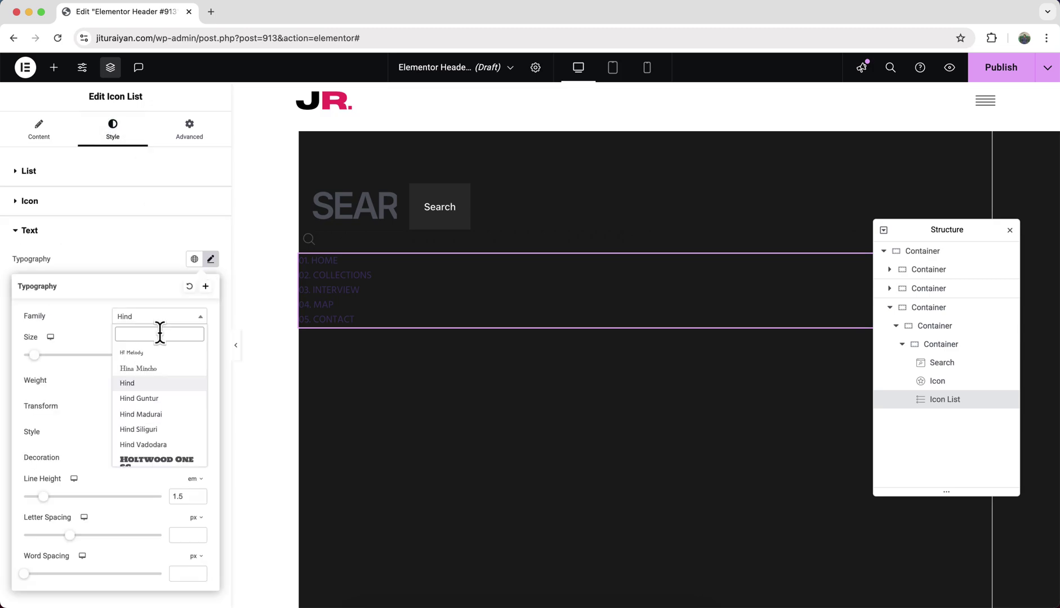
text(inter)
click(163, 348)
double_click(175, 355)
text(125)
Give the menu text weight 600 Semi Bold, line height 0.85 and letter spacing -0.07 em.
click(160, 381)
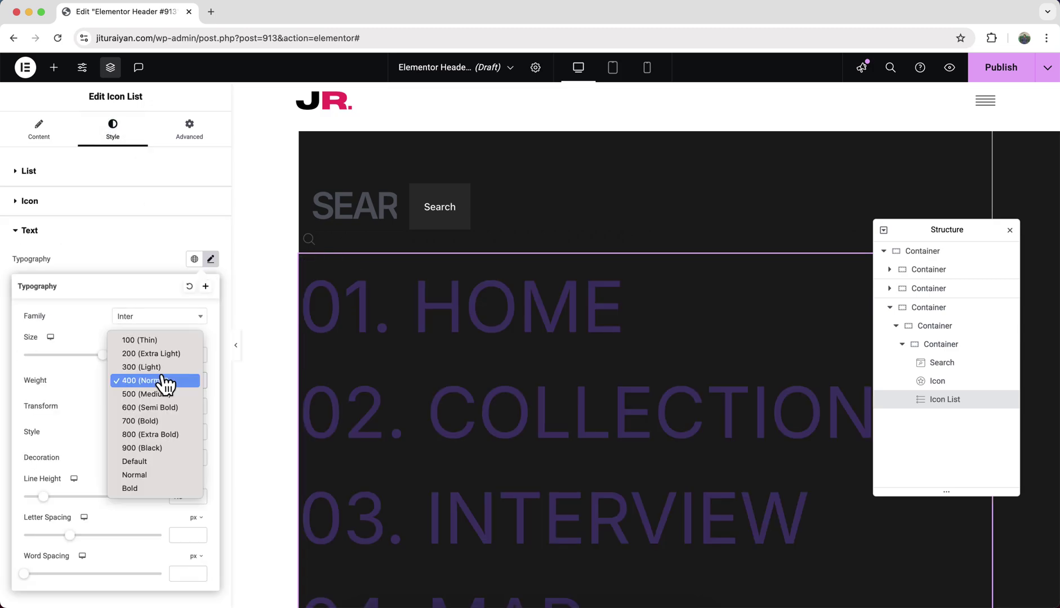
click(161, 405)
double_click(180, 497)
text(0.95)
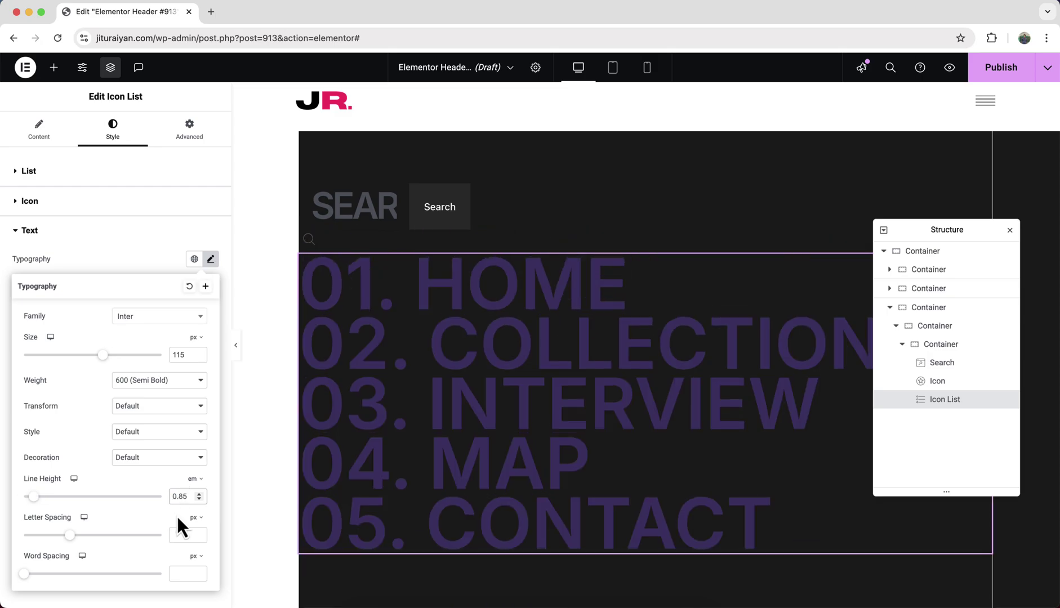
mouse_move(194, 517)
click(184, 535)
text(-0.07)
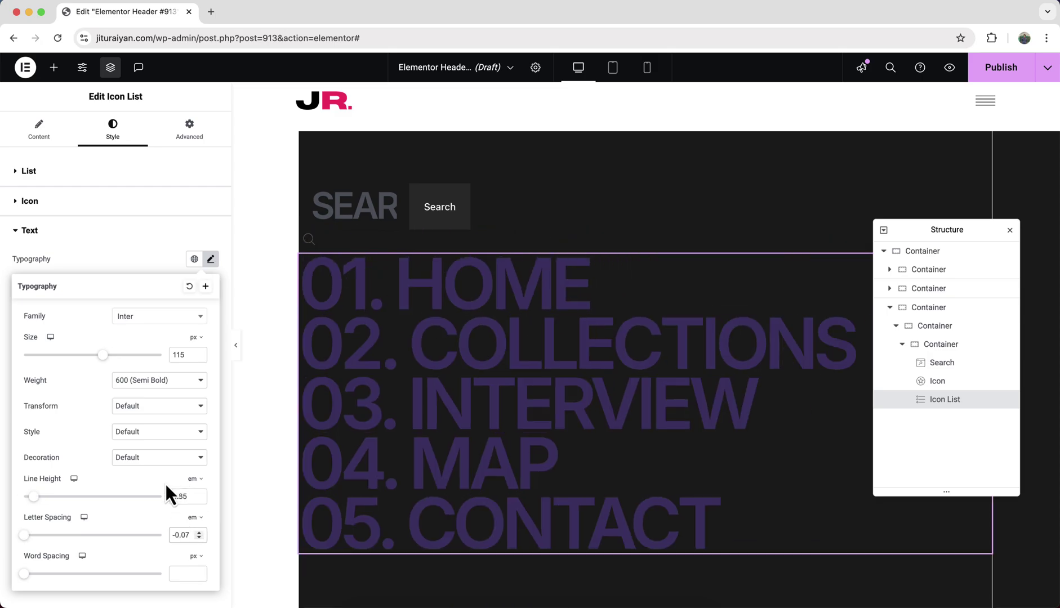
click(117, 267)
Colour the menu text white (#FFFFFF) and align the list items to the right.
click(211, 337)
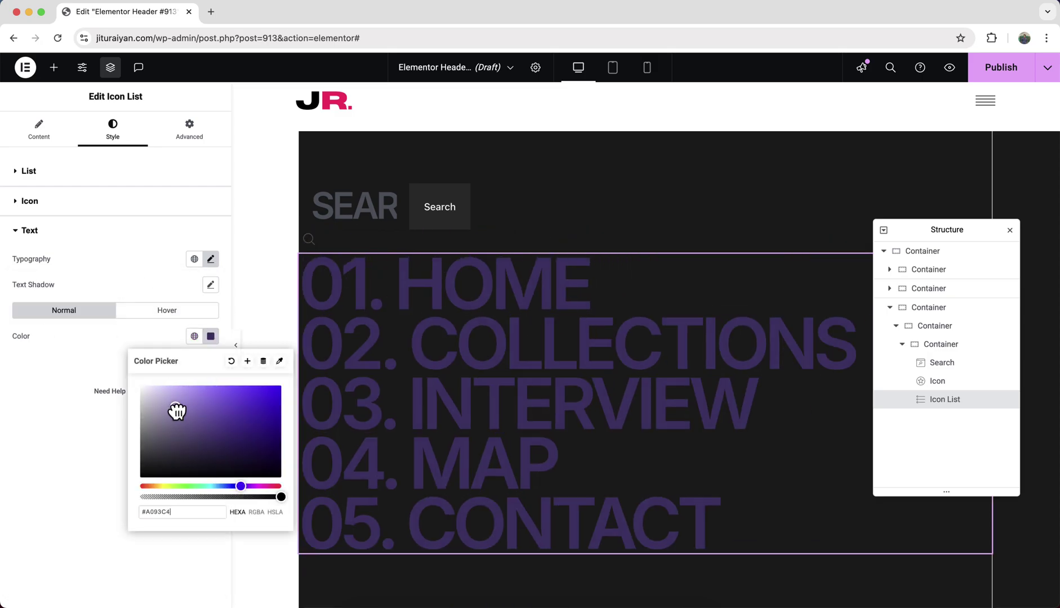
drag(177, 409, 121, 367)
click(70, 357)
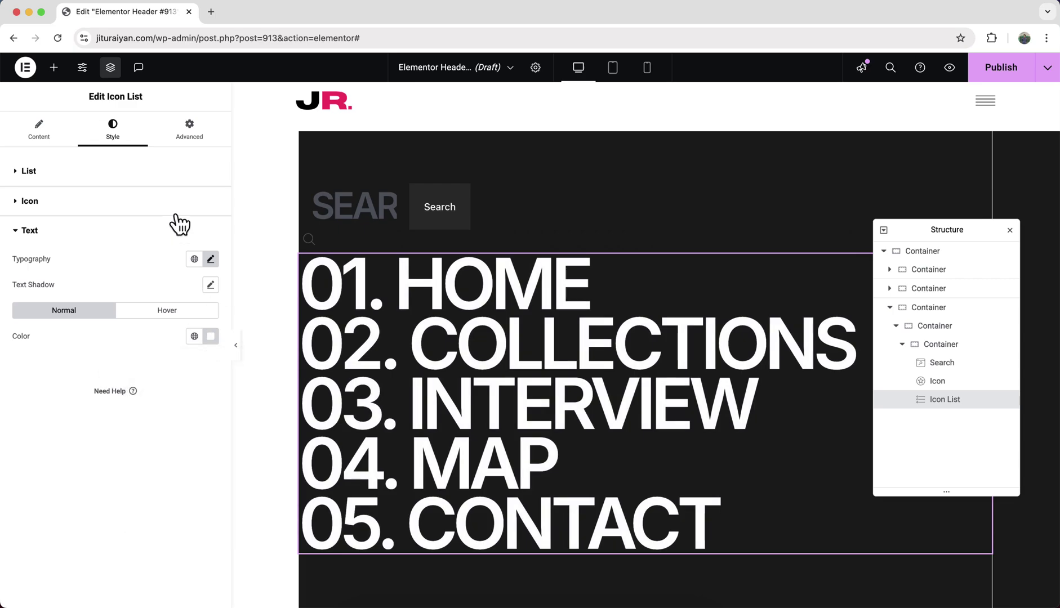
click(184, 176)
click(211, 238)
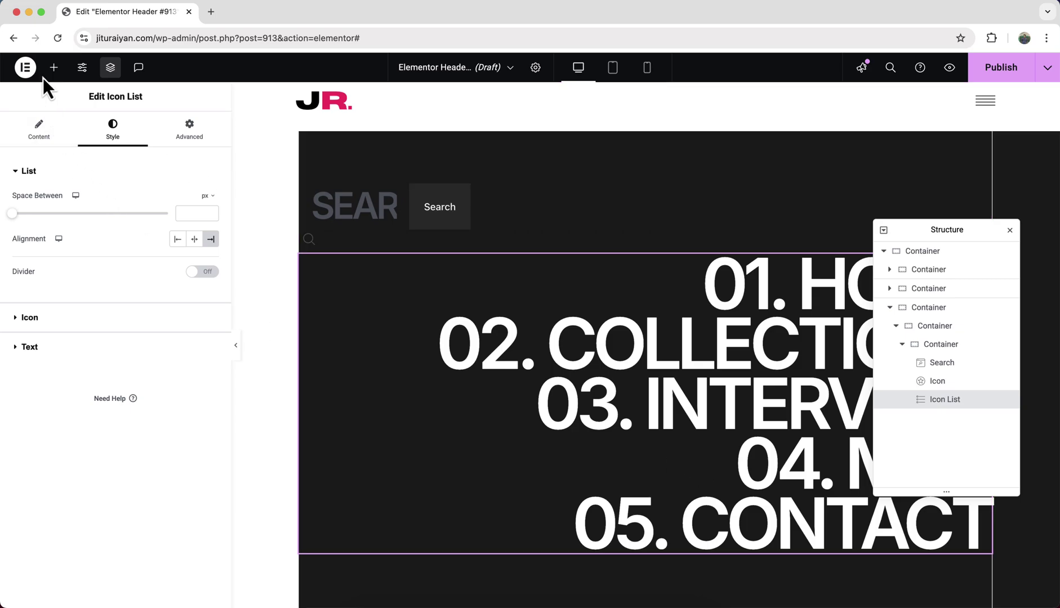
click(54, 67)
Add a container with an empty Image widget below the menu, then screenshot the live site's building picture.
drag(60, 487, 530, 428)
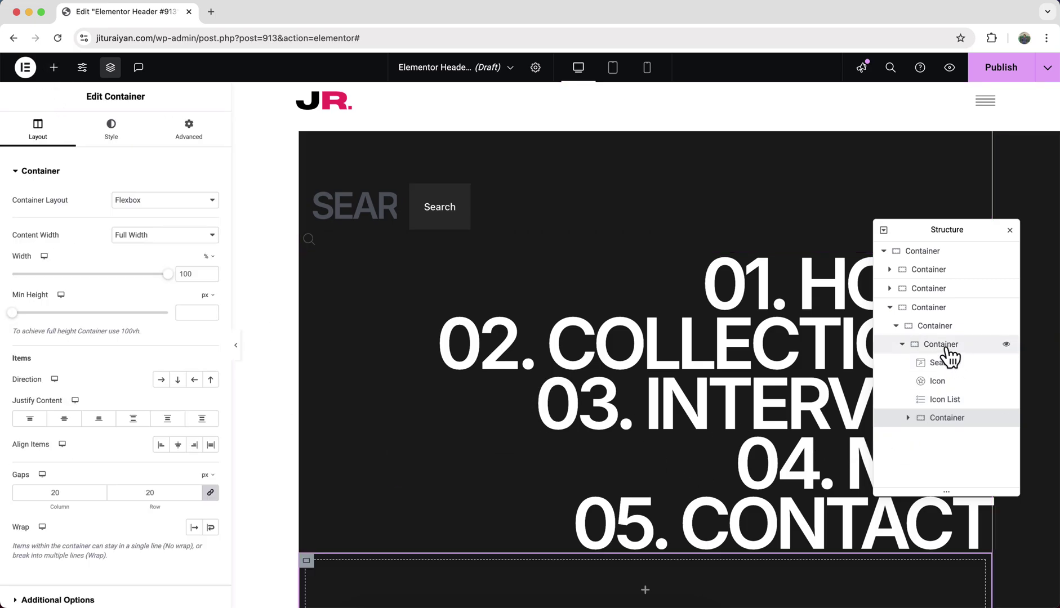
click(54, 67)
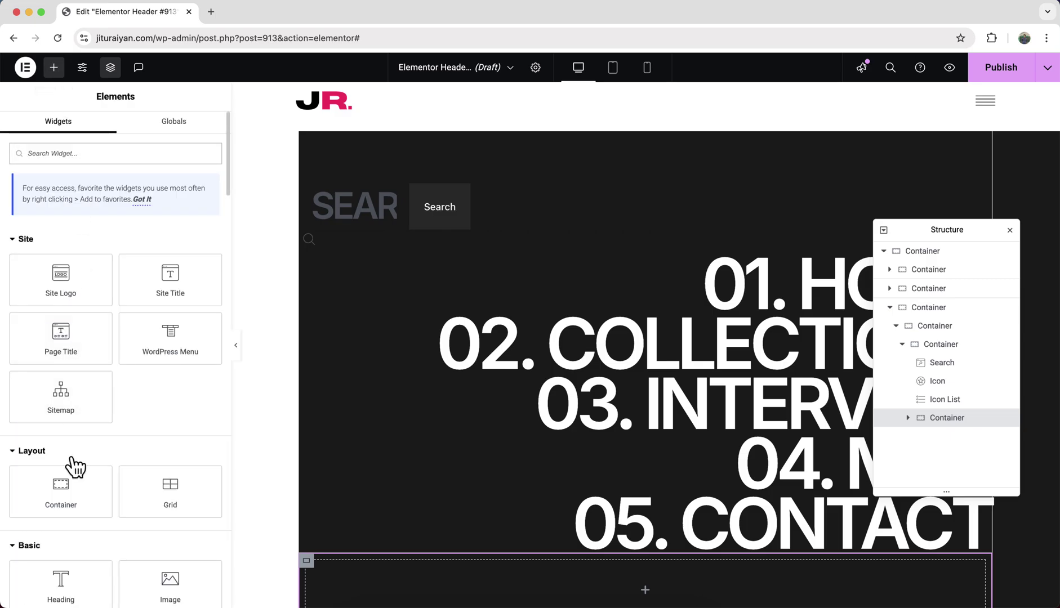
drag(170, 592, 406, 601)
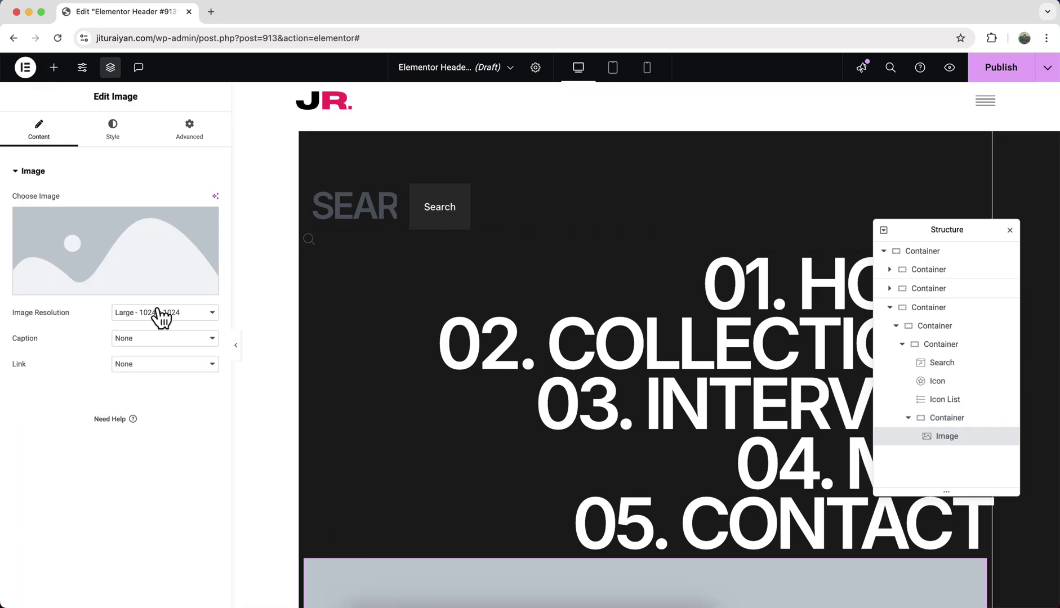
click(123, 248)
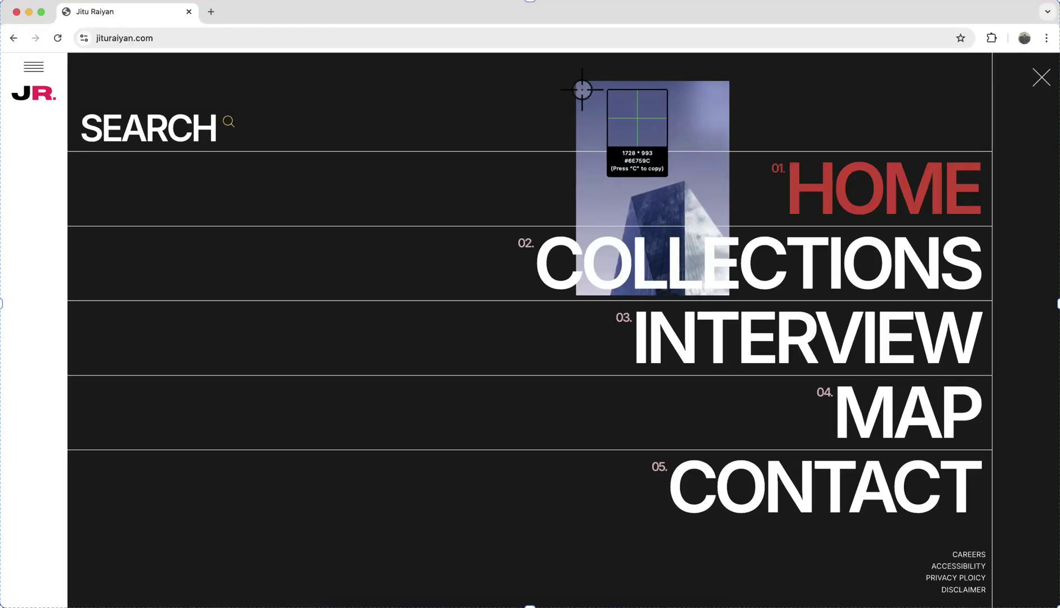
drag(575, 80, 729, 296)
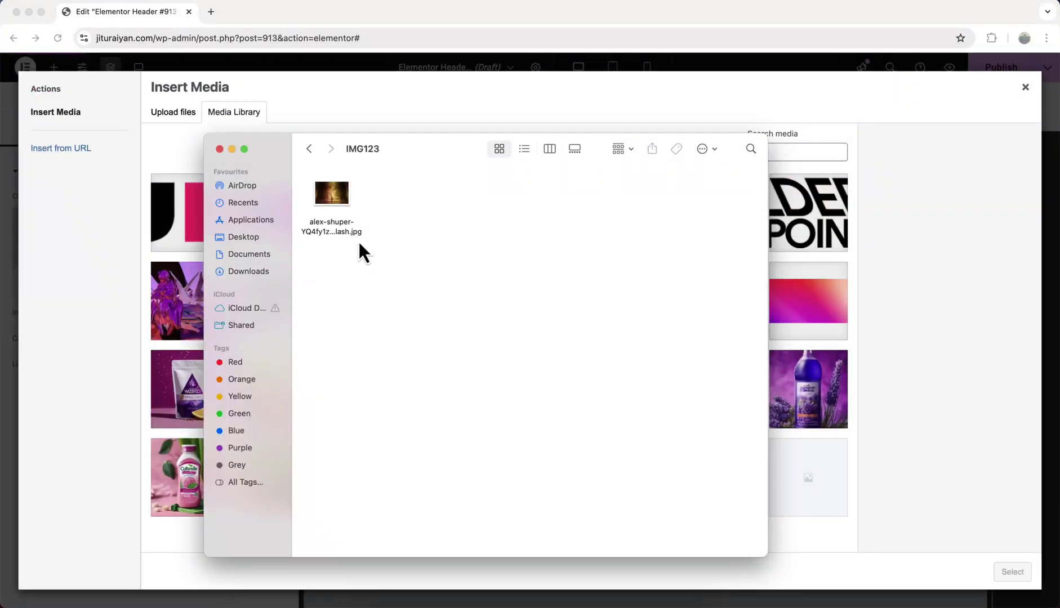
Open the JPG from the IMG123 folder in Adobe Photoshop 2023.
right_click(336, 199)
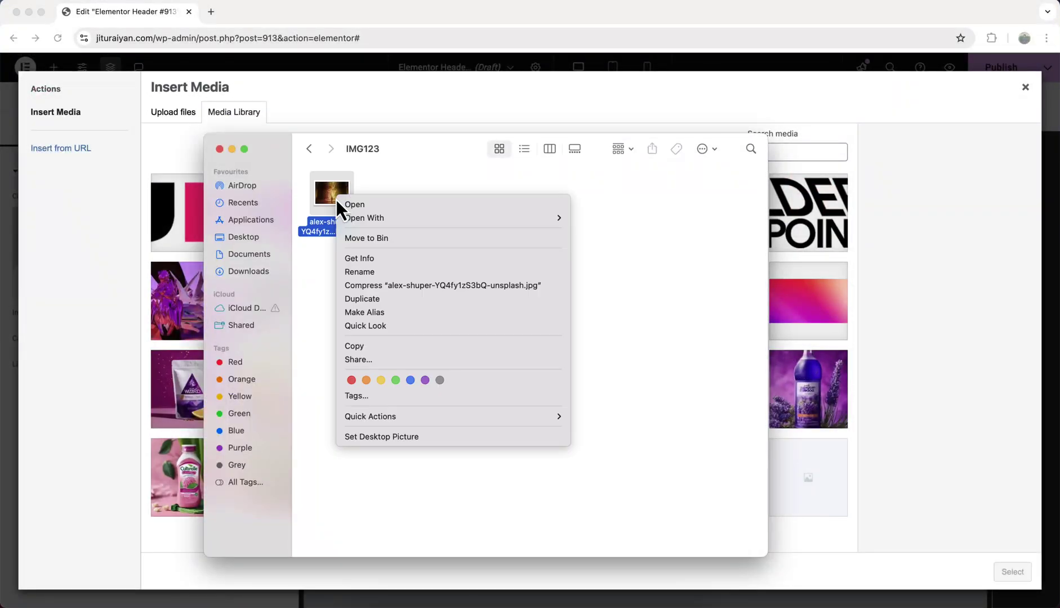
mouse_move(375, 218)
click(594, 238)
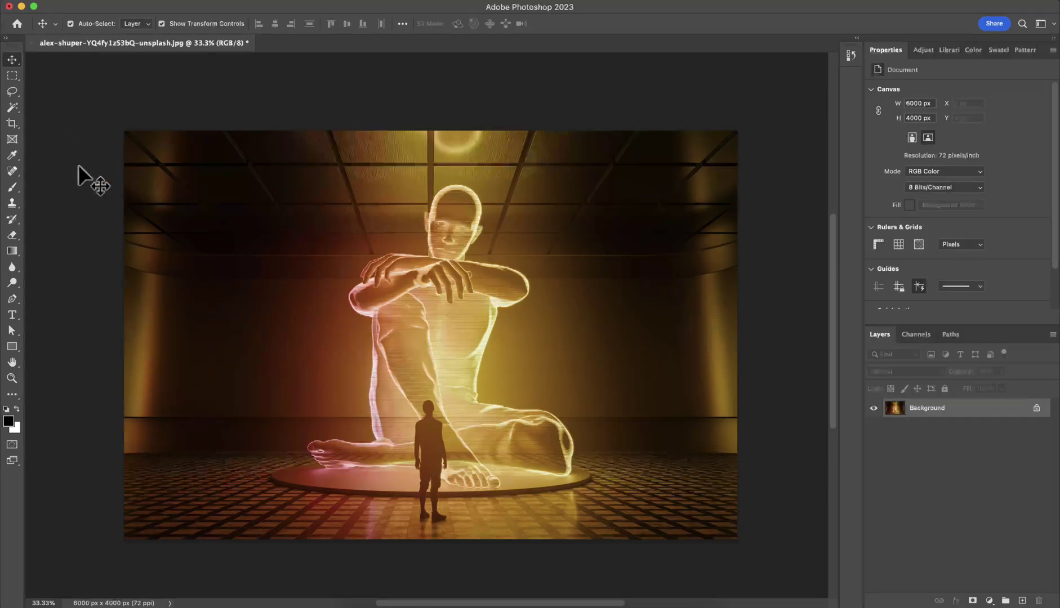
Crop the photo to a 250:350 ratio framed on the figure, giving 2857 × 4000 px.
click(10, 126)
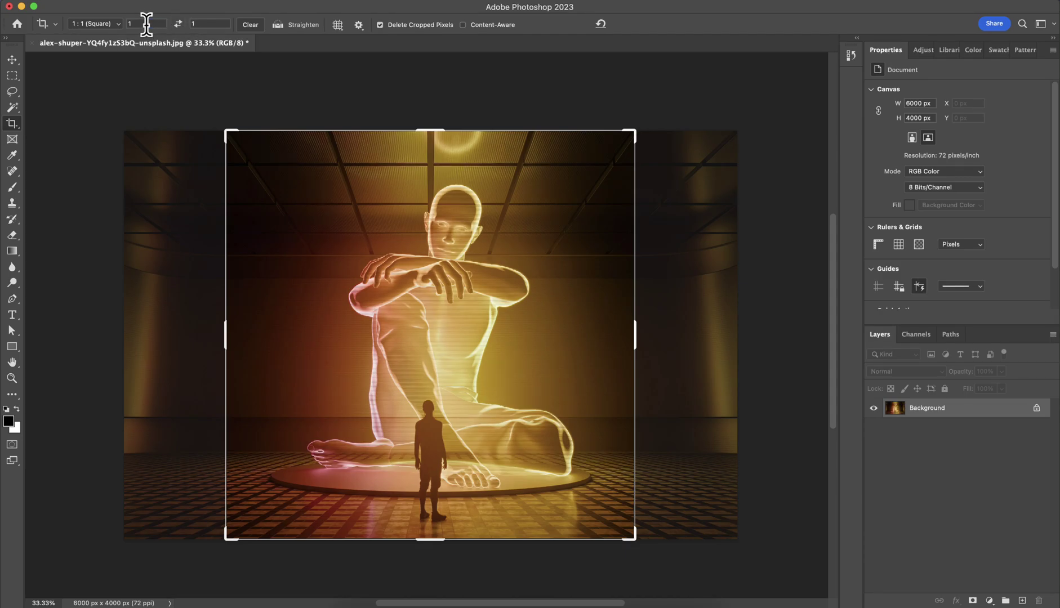
text(250)
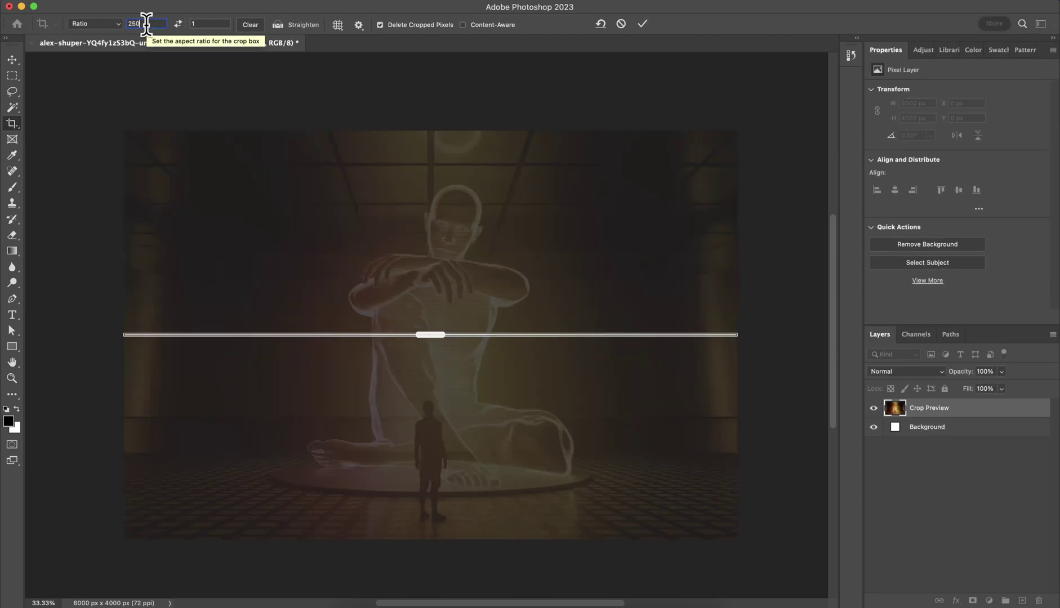
key(Tab)
text(350)
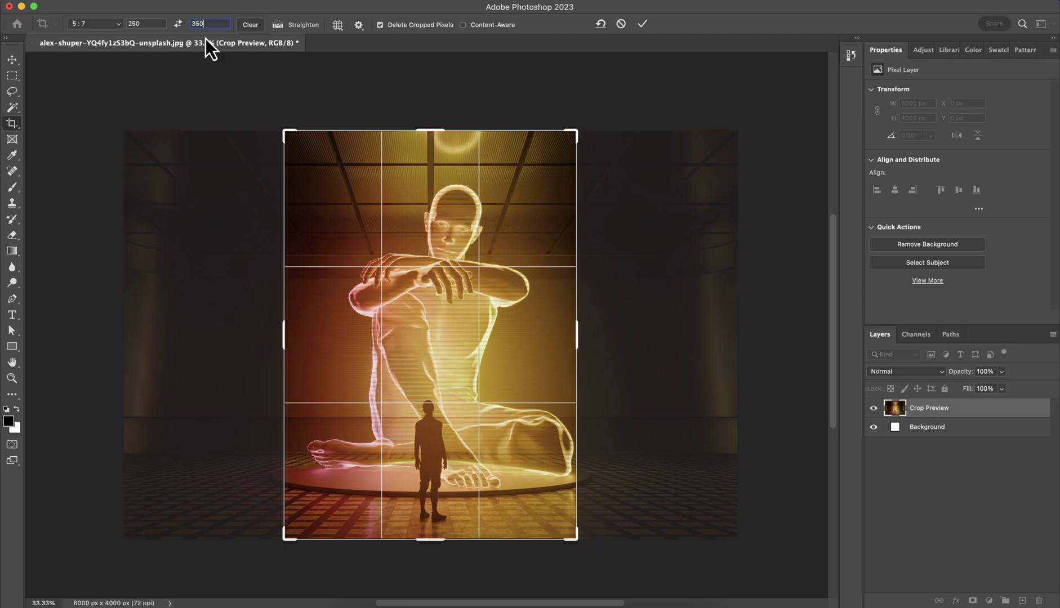
mouse_move(451, 280)
mouse_down()
mouse_move(429, 284)
mouse_move(438, 285)
mouse_up()
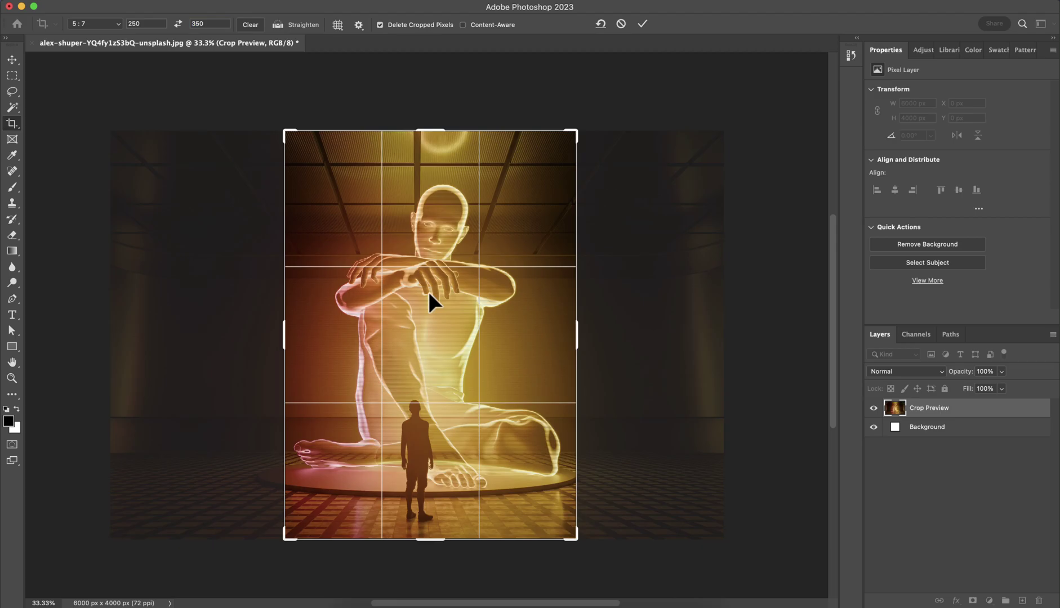
key(Return)
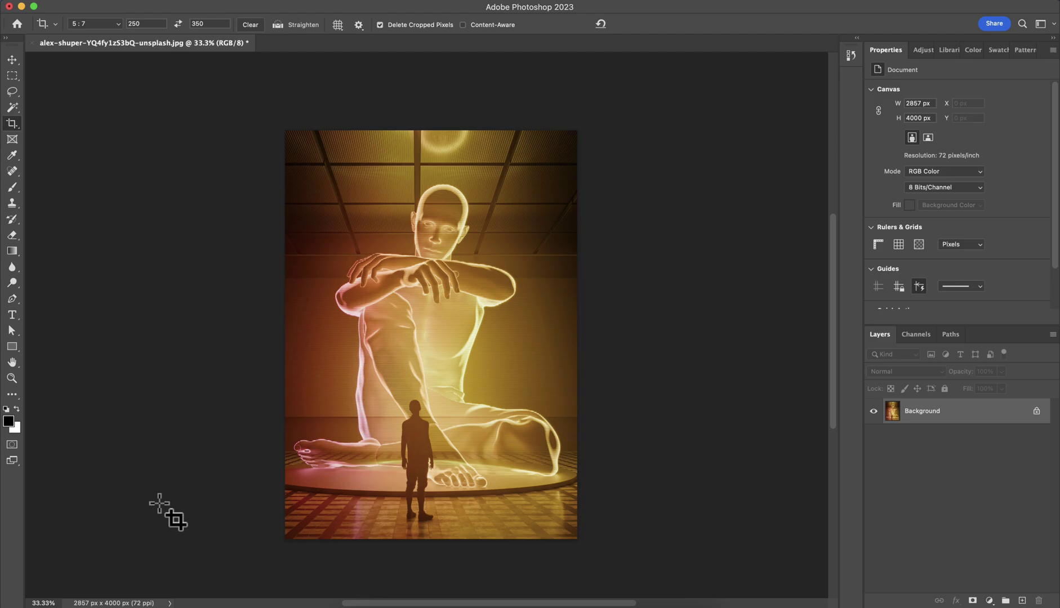
Resize the cropped photo to 350 px wide, making it 350 × 490 px.
click(151, 5)
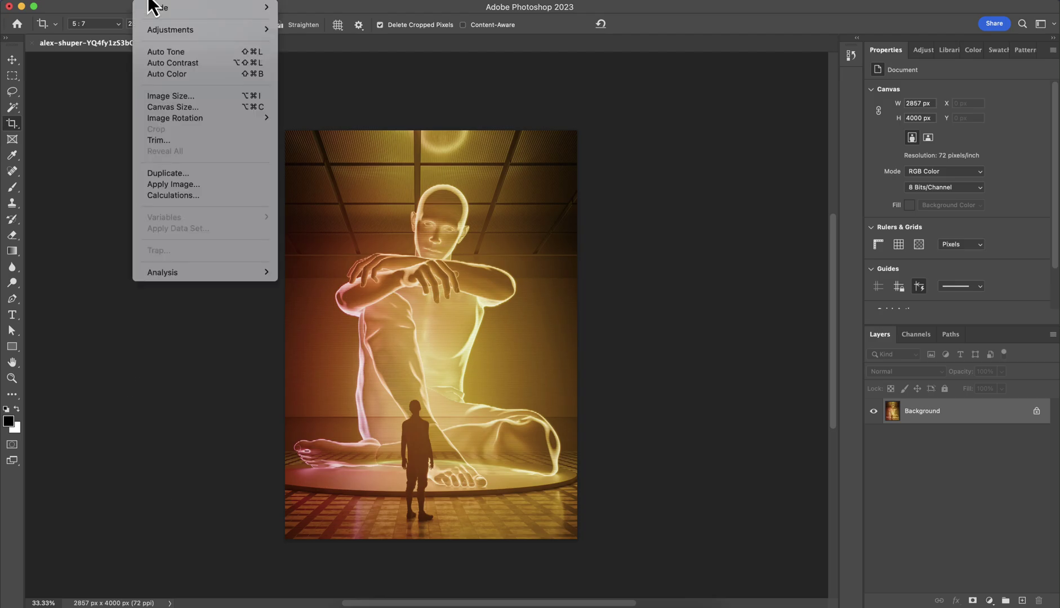
click(171, 99)
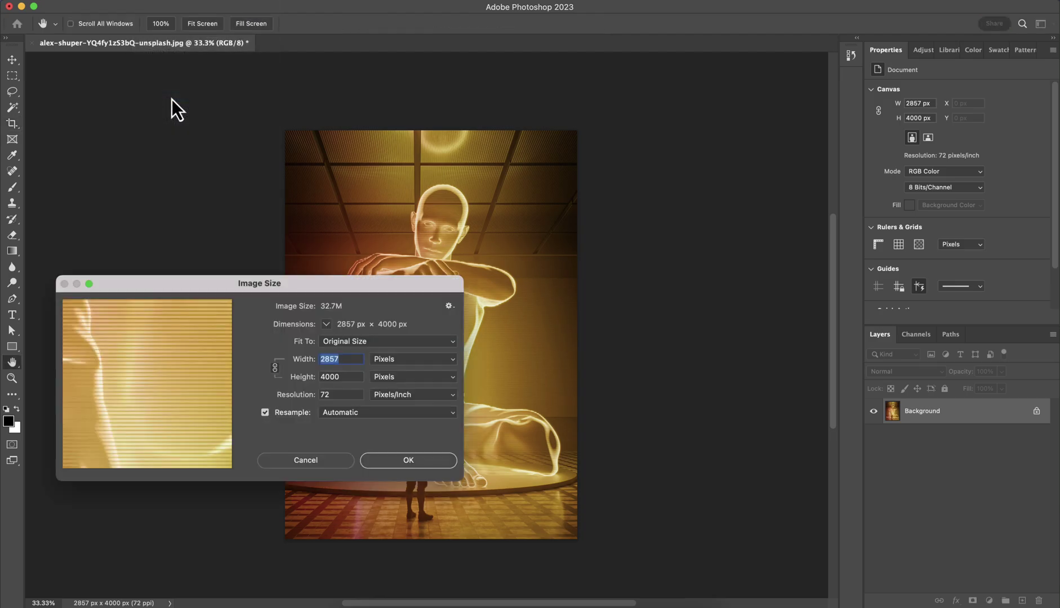
text(350)
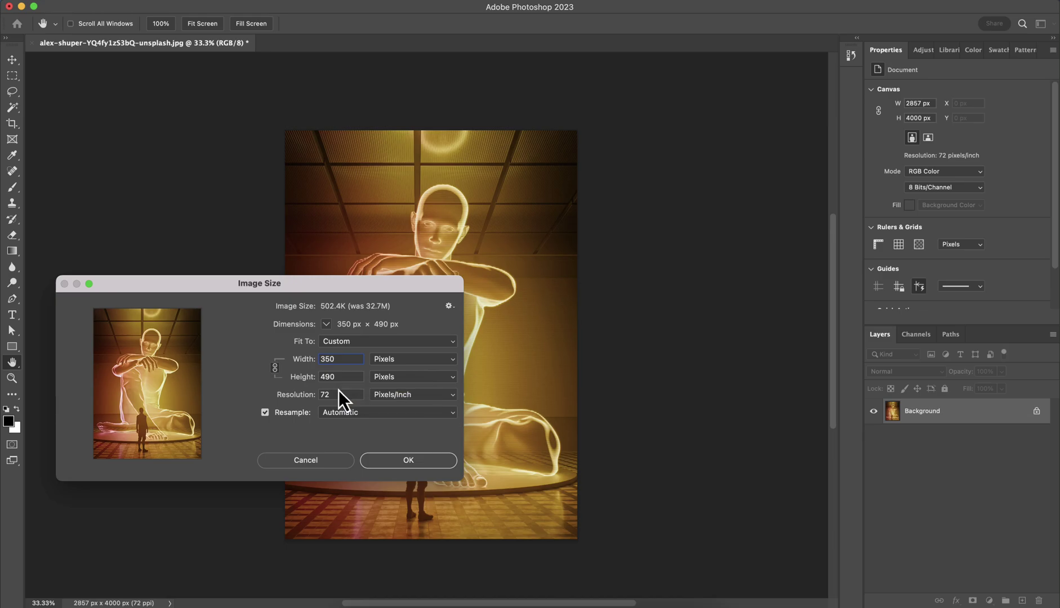
click(389, 458)
key(c)
Export the resized photo as a JPG into the ABC4 folder.
click(107, 1)
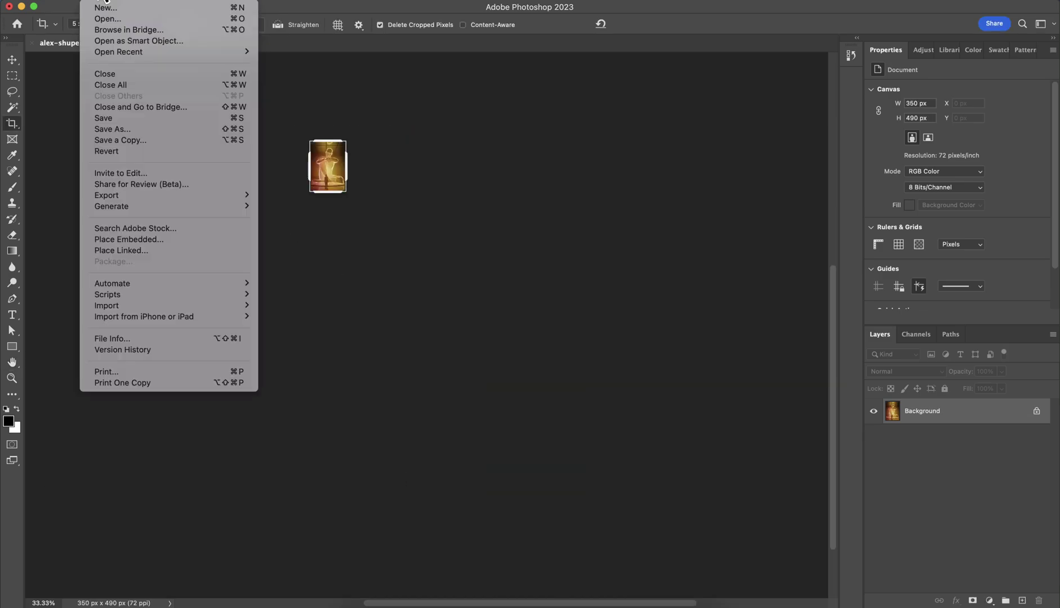
mouse_move(157, 196)
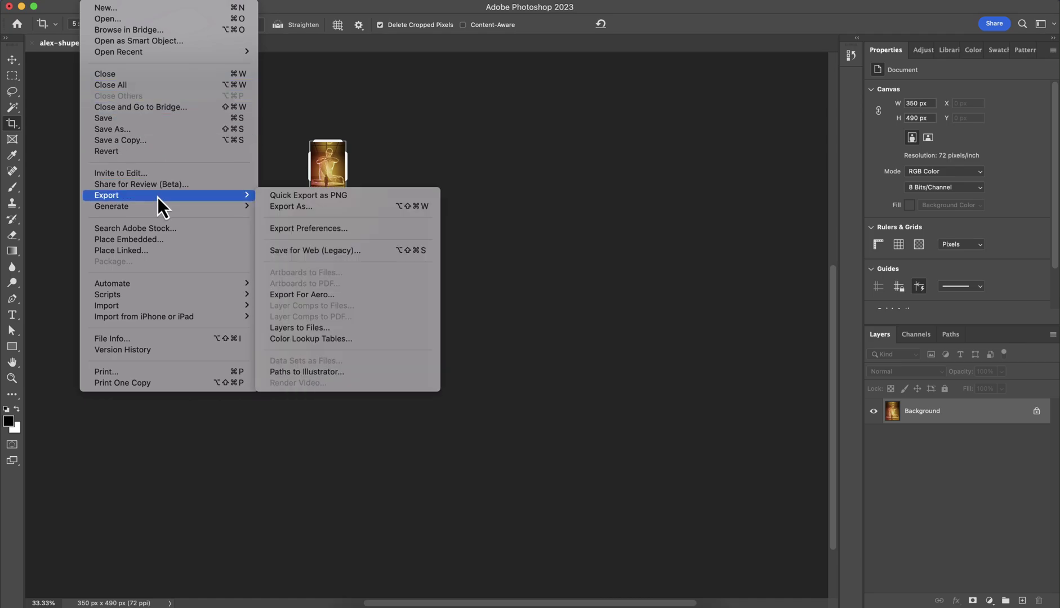
click(282, 206)
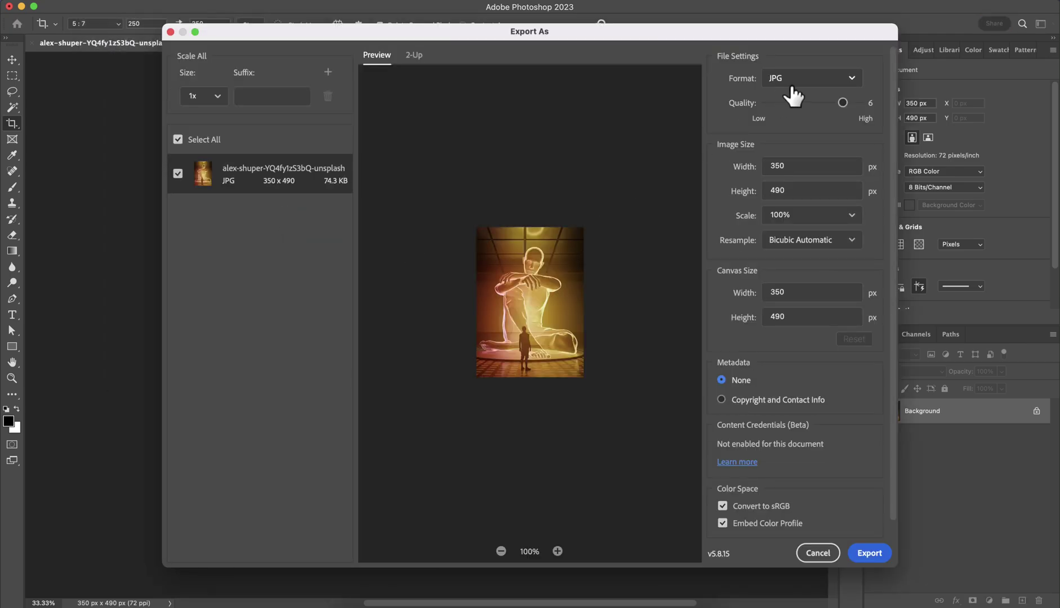
click(792, 93)
click(795, 127)
click(871, 558)
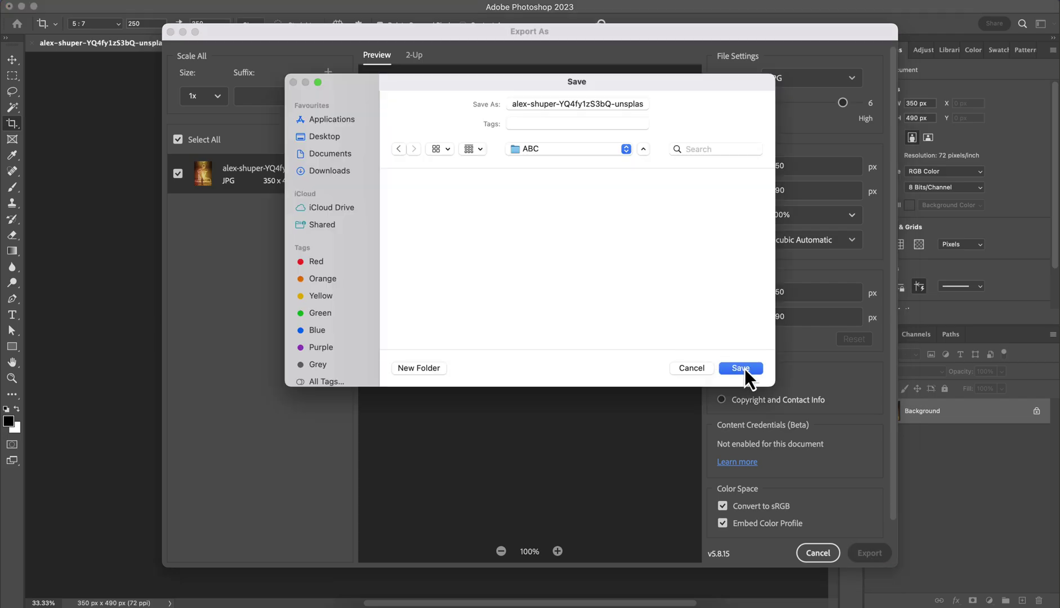
click(745, 368)
key(super+Tab)
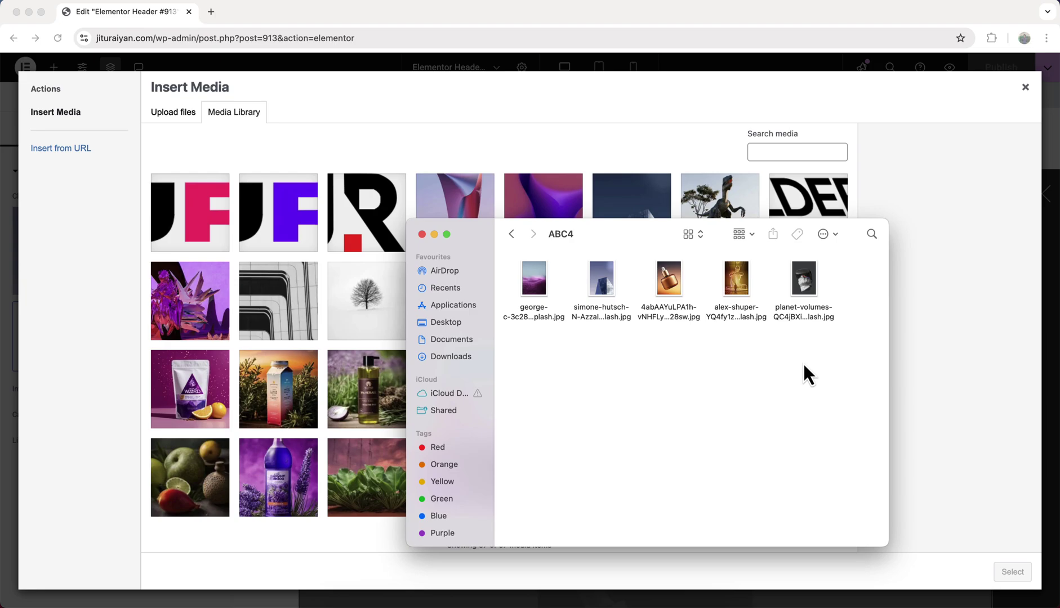
Upload the five ABC4 photos and insert the blue building photo into the Image widget.
drag(804, 365, 232, 278)
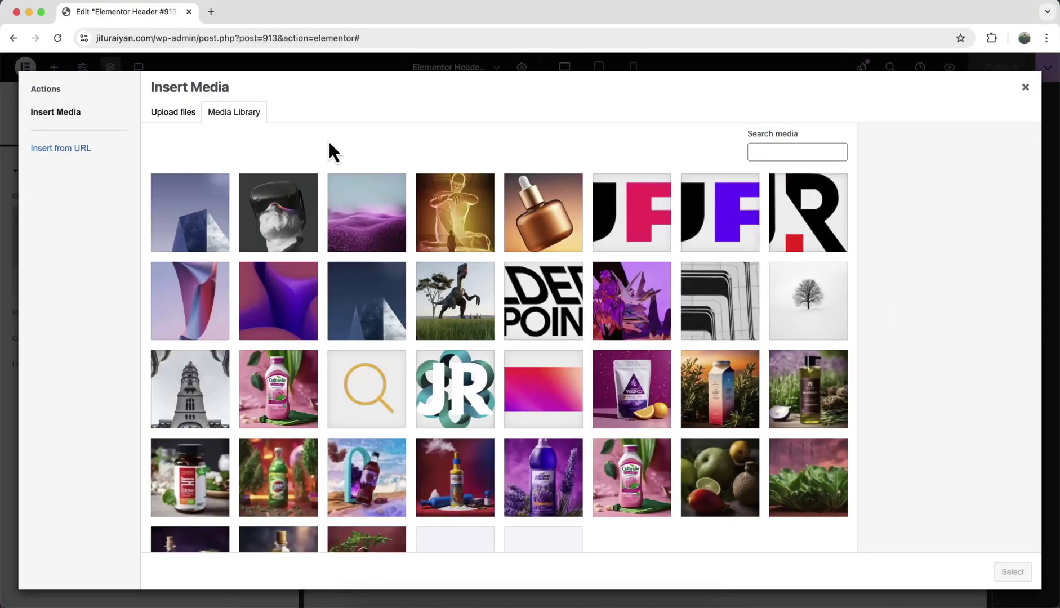
click(170, 229)
click(1012, 572)
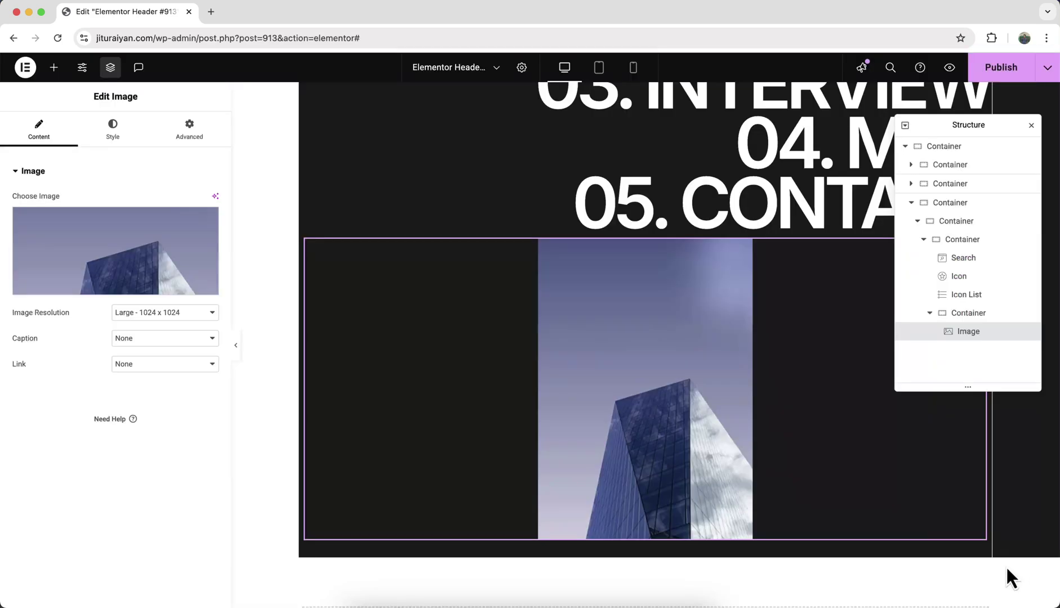
Duplicate the building Image widget and swap the copy's picture to the bottle photo.
right_click(609, 382)
click(656, 360)
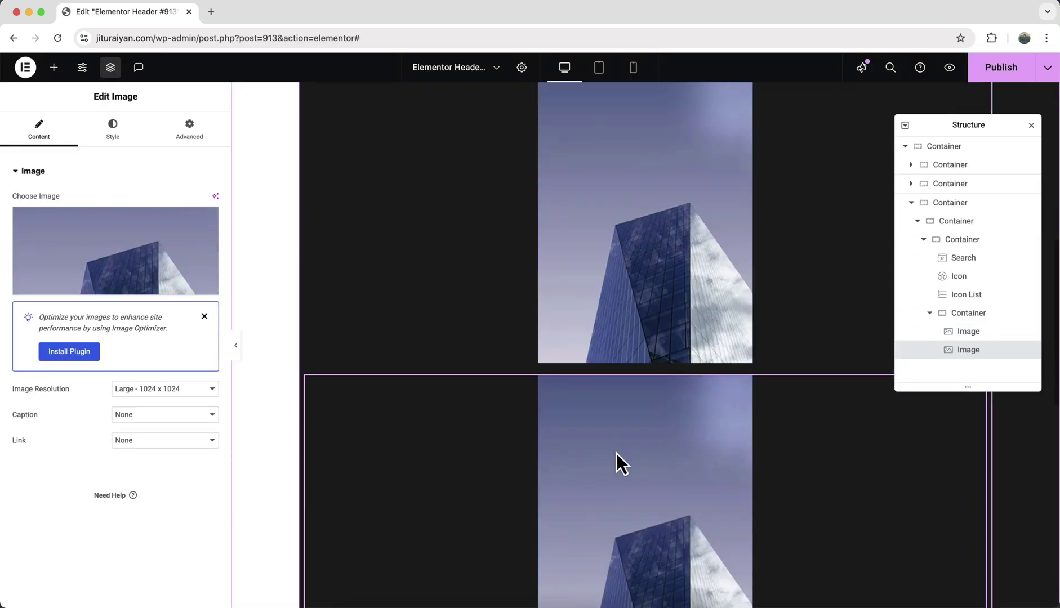
click(168, 253)
click(555, 234)
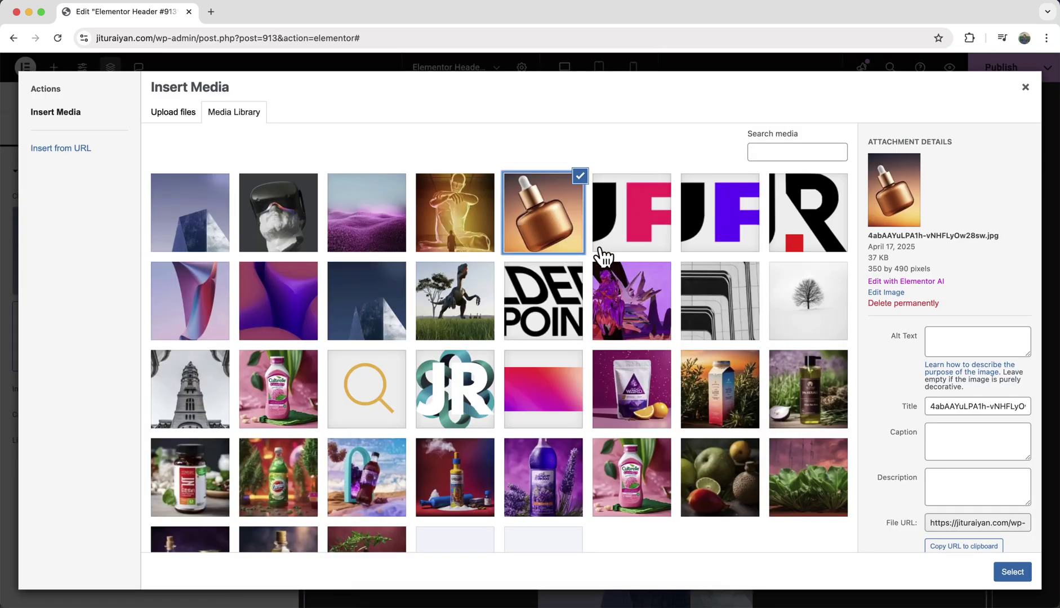
click(1013, 571)
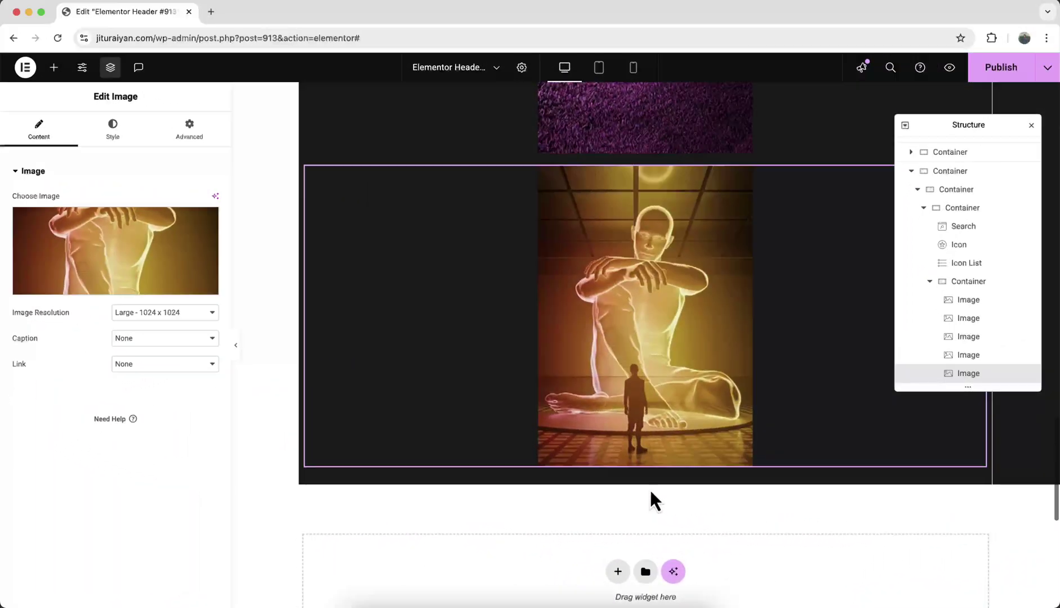
scroll(650, 489, up, 10)
scroll(650, 490, up, 12)
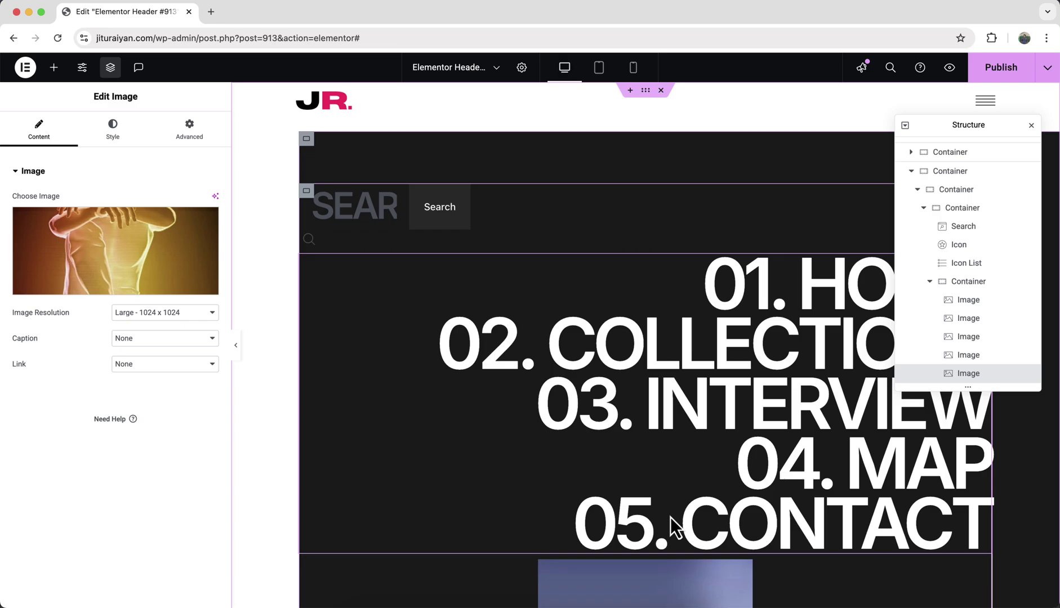
Turn on Hide On Mobile, Tablet and Desktop for the container holding the stacked photos.
scroll(599, 483, down, 4)
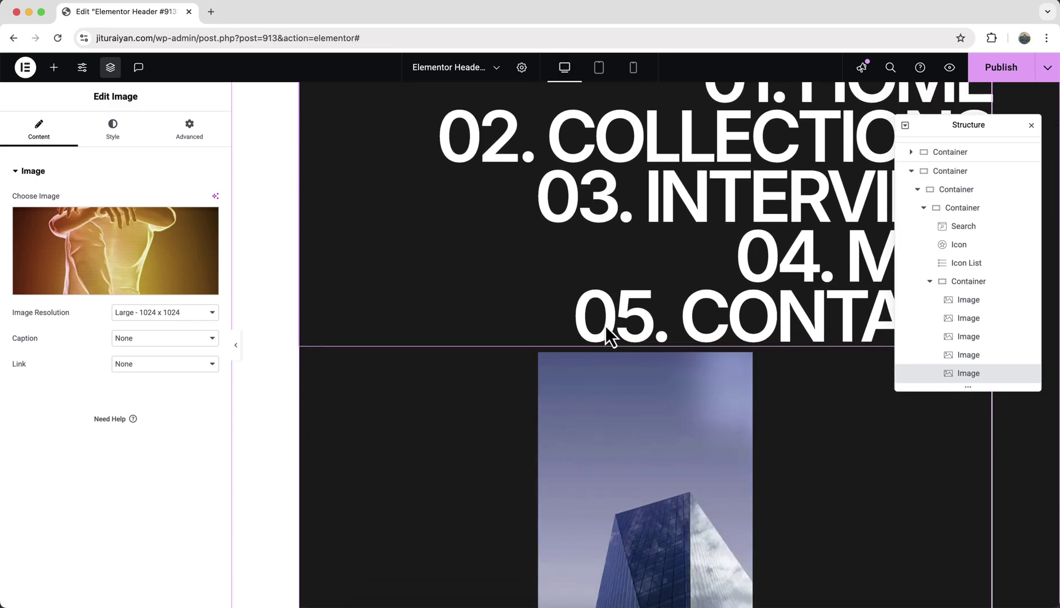
click(641, 133)
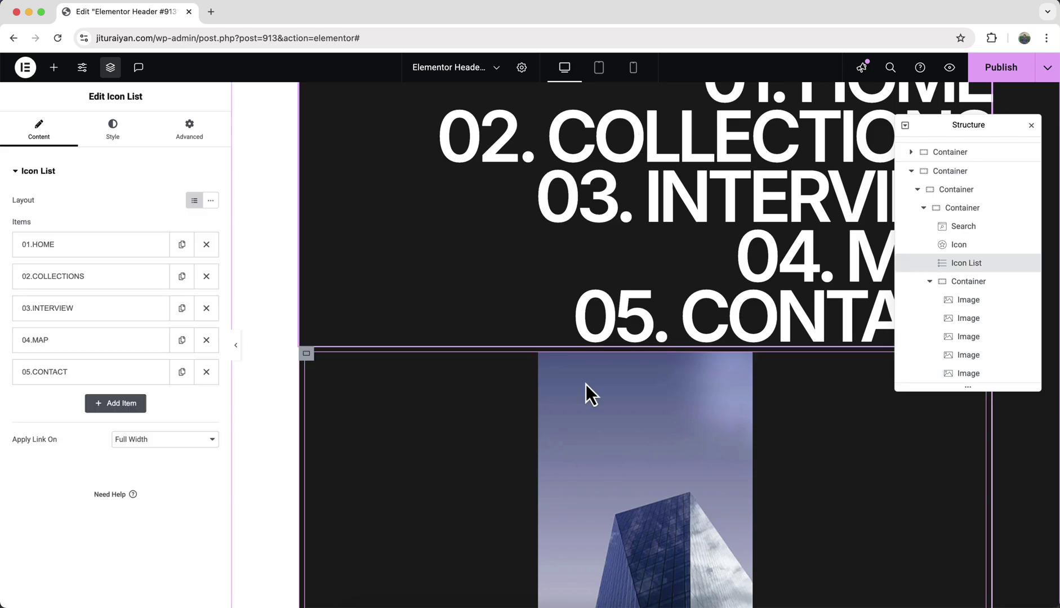
click(306, 354)
click(188, 142)
scroll(153, 484, down, 3)
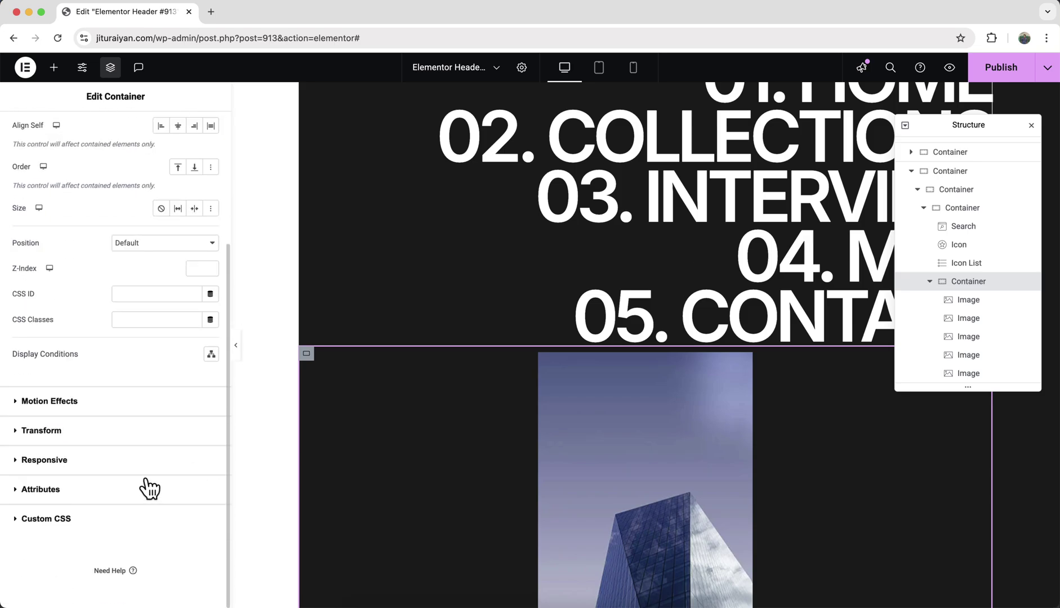
click(138, 465)
click(208, 373)
click(208, 353)
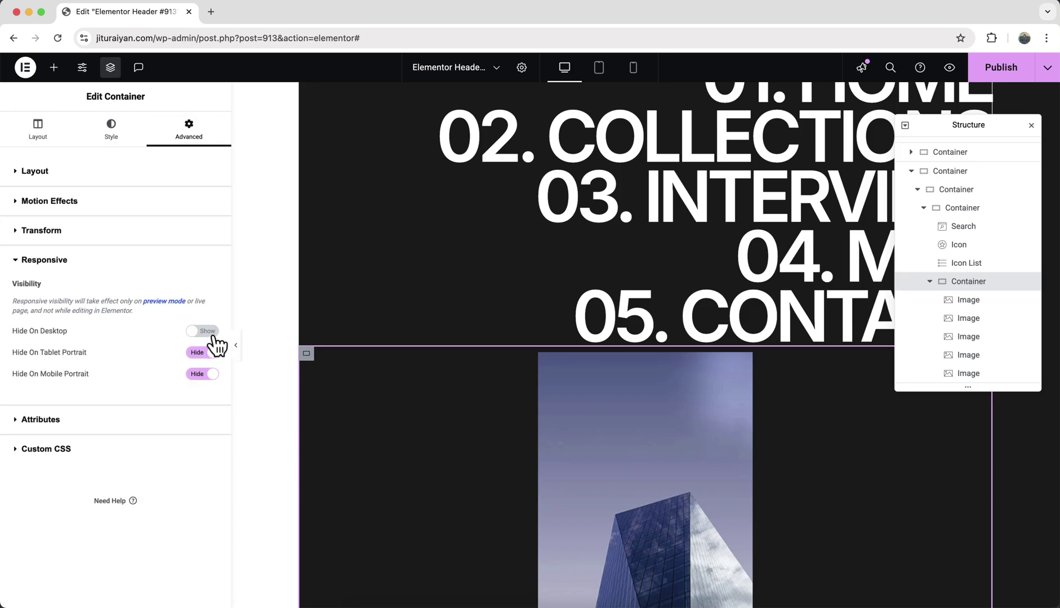
click(204, 331)
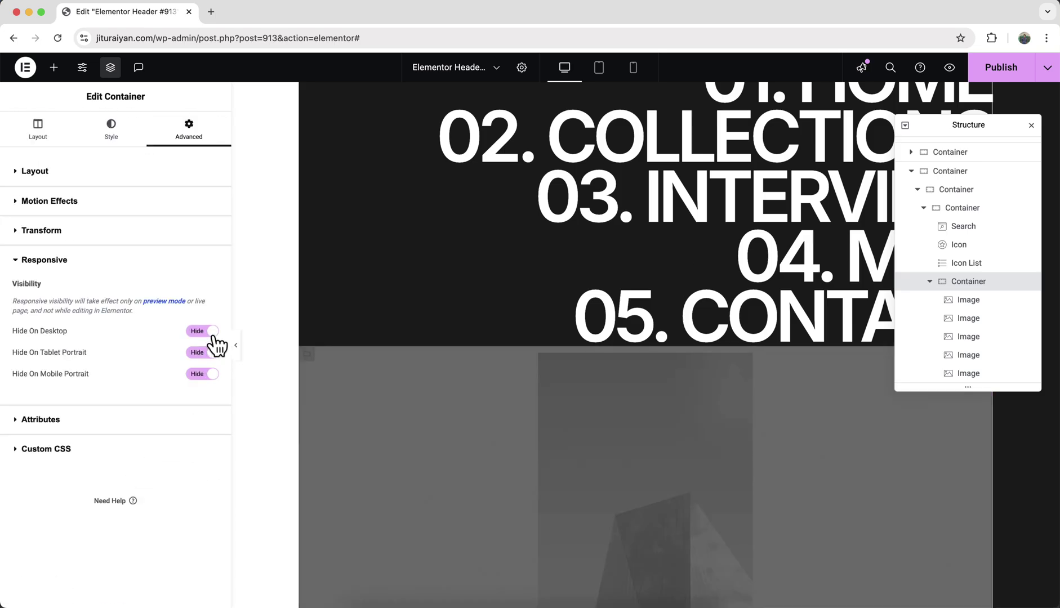
Duplicate the menu list, move the copy up, and rename its first item to CAREER.
right_click(568, 201)
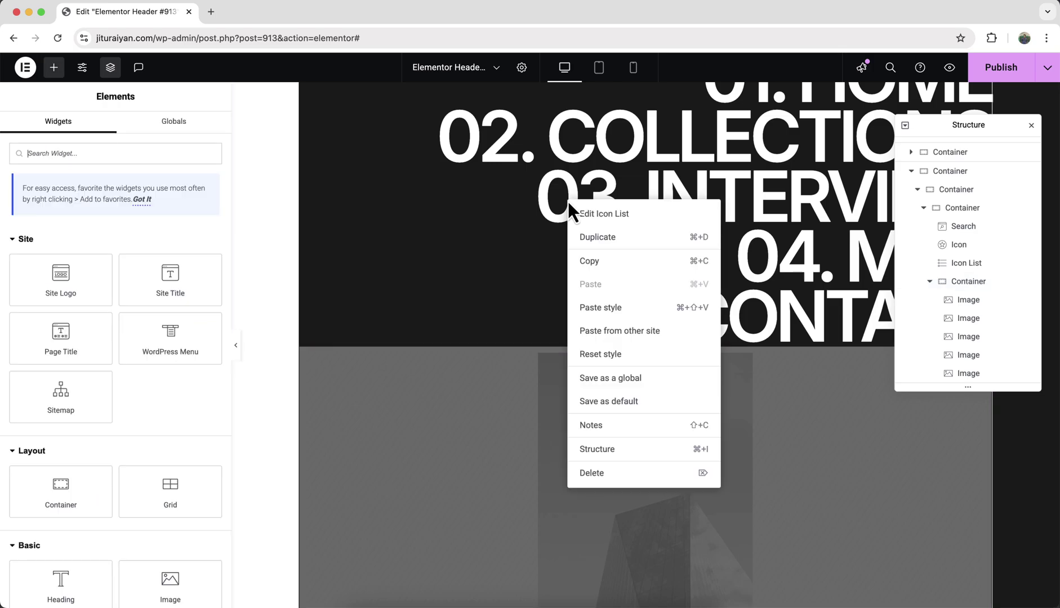
click(602, 237)
drag(928, 284, 938, 209)
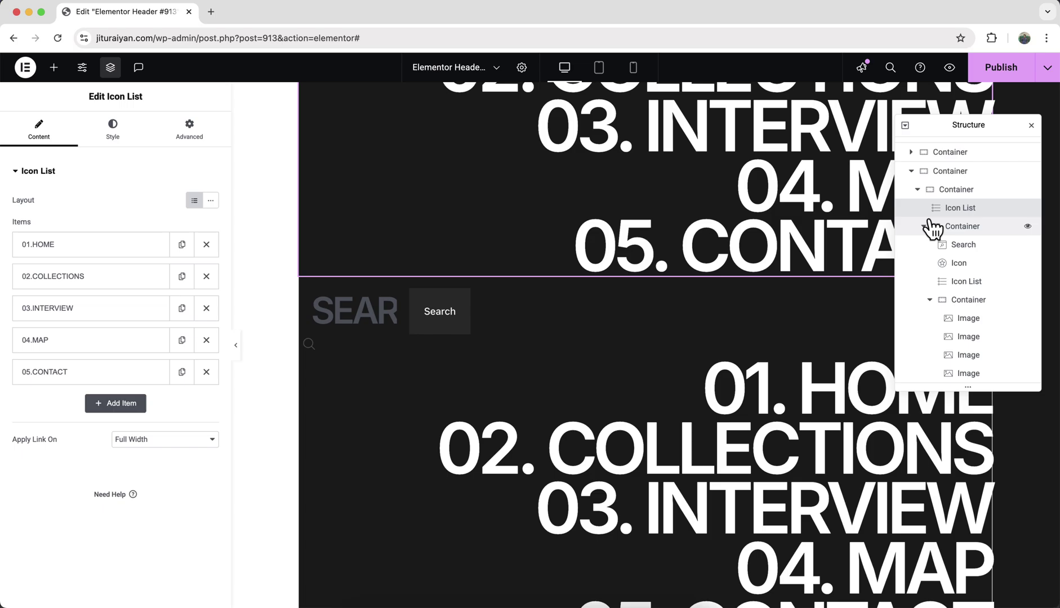
click(940, 247)
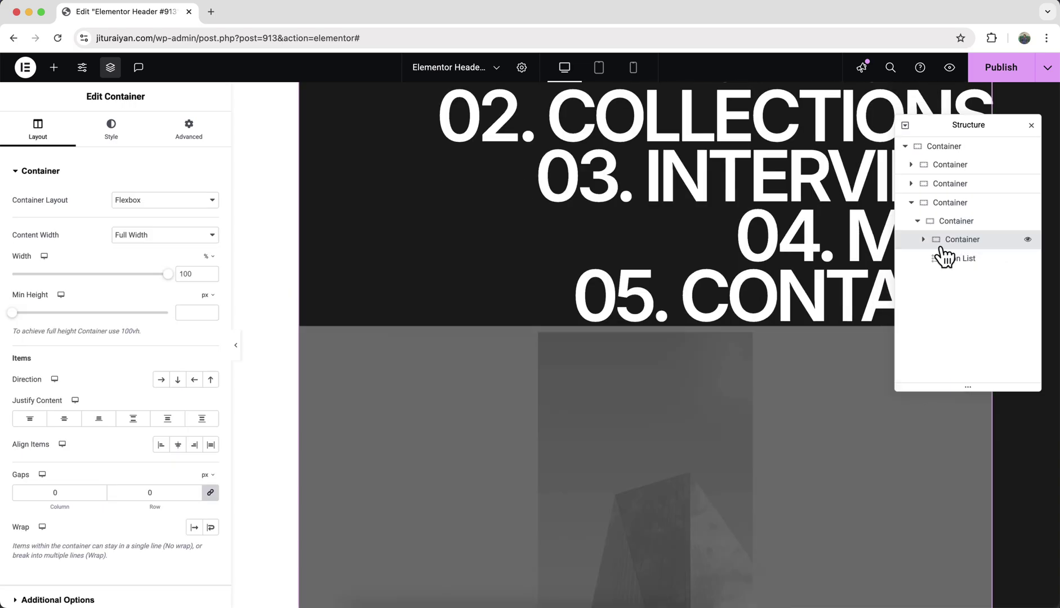
click(946, 258)
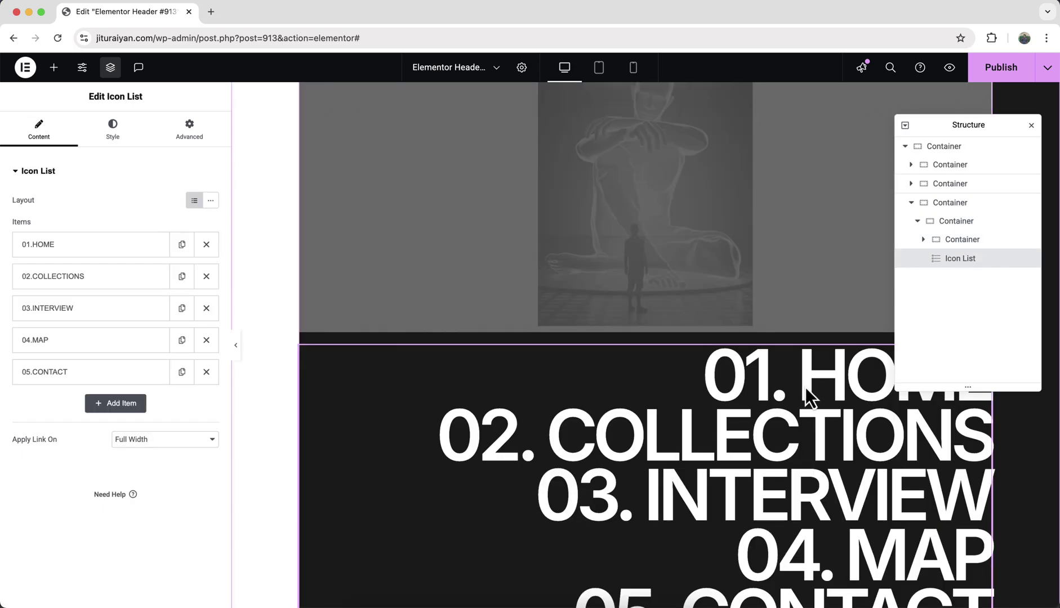
click(143, 247)
triple_click(102, 289)
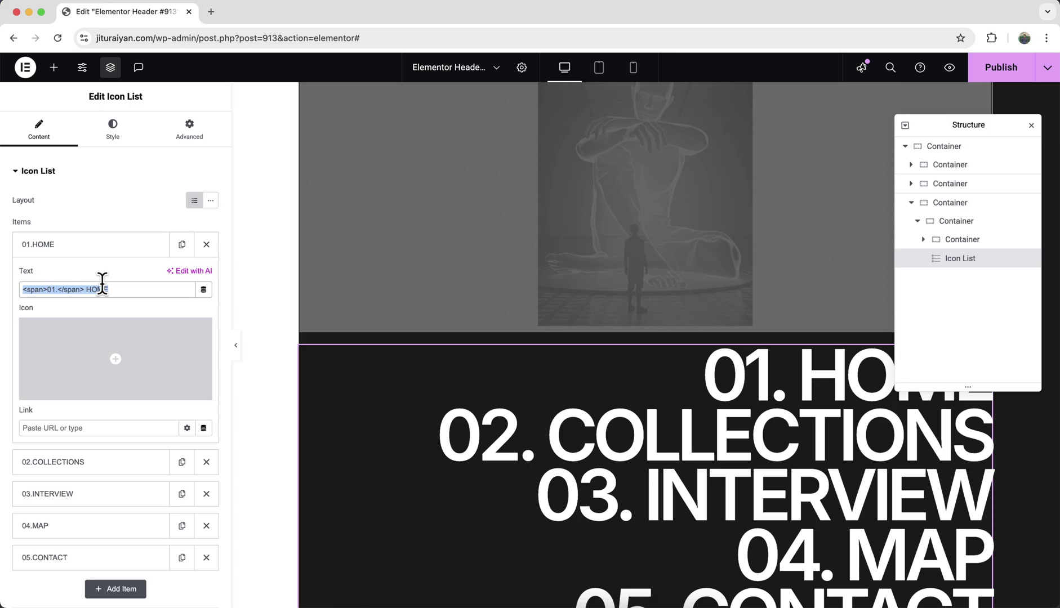
text(CAREERS)
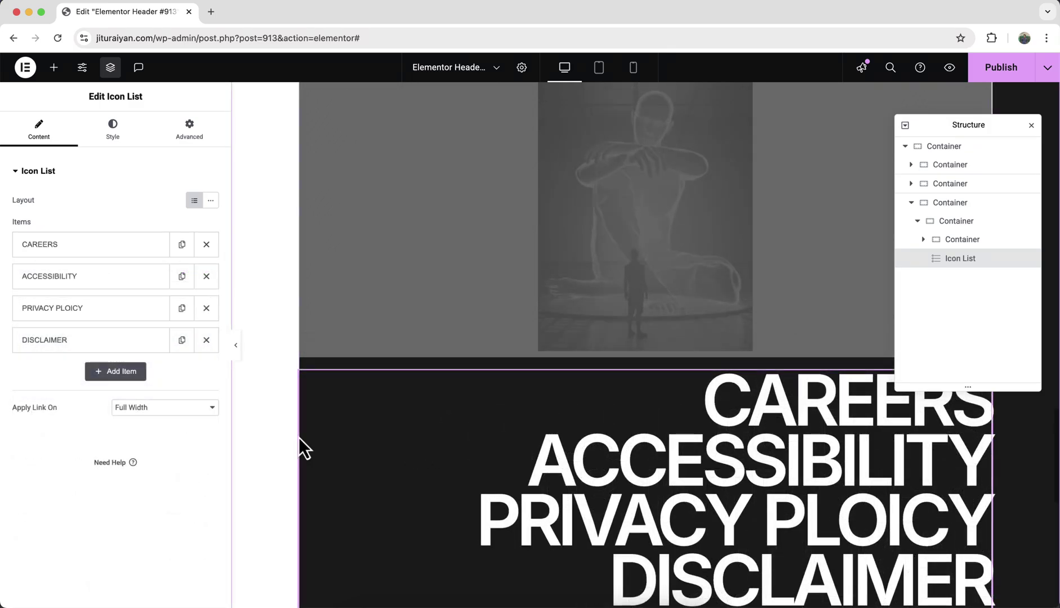
Give the link list small 400 Normal text with line height 1.6 and no letter spacing.
click(130, 130)
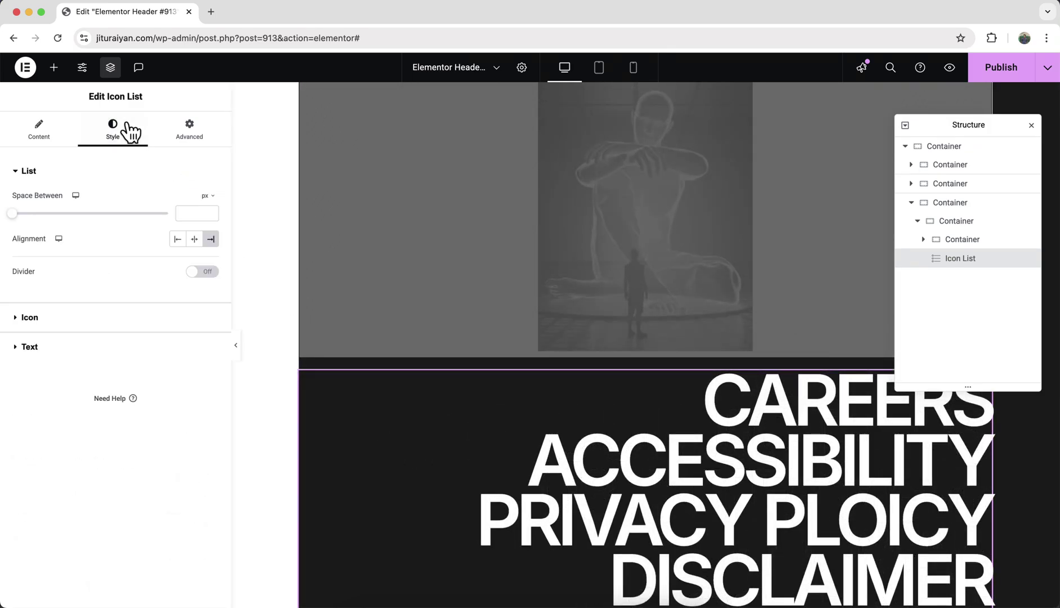
click(141, 344)
click(210, 259)
double_click(178, 354)
text(15)
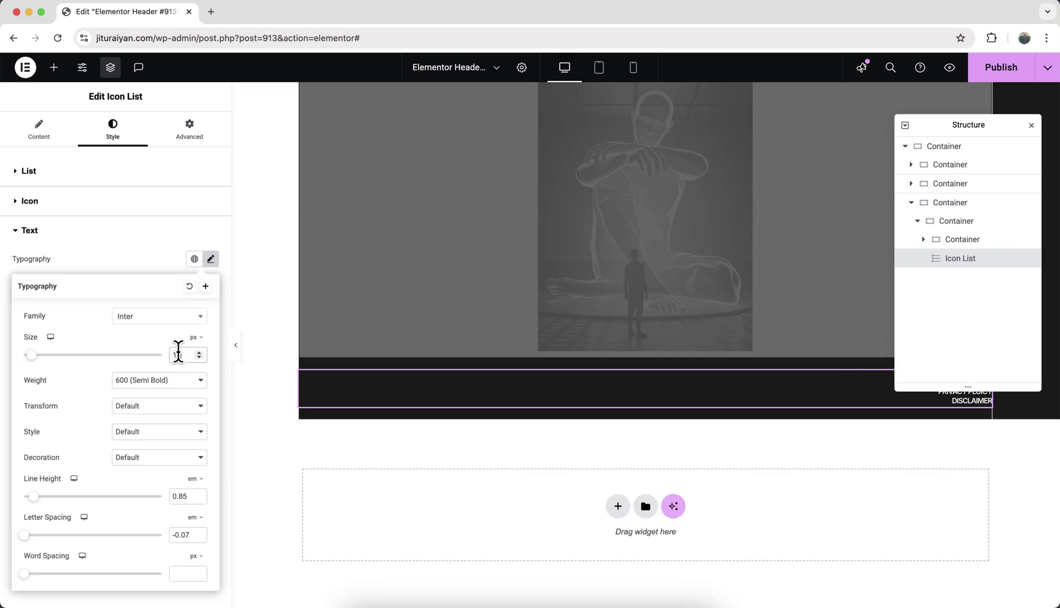
click(181, 380)
click(176, 358)
double_click(174, 496)
text(1.6)
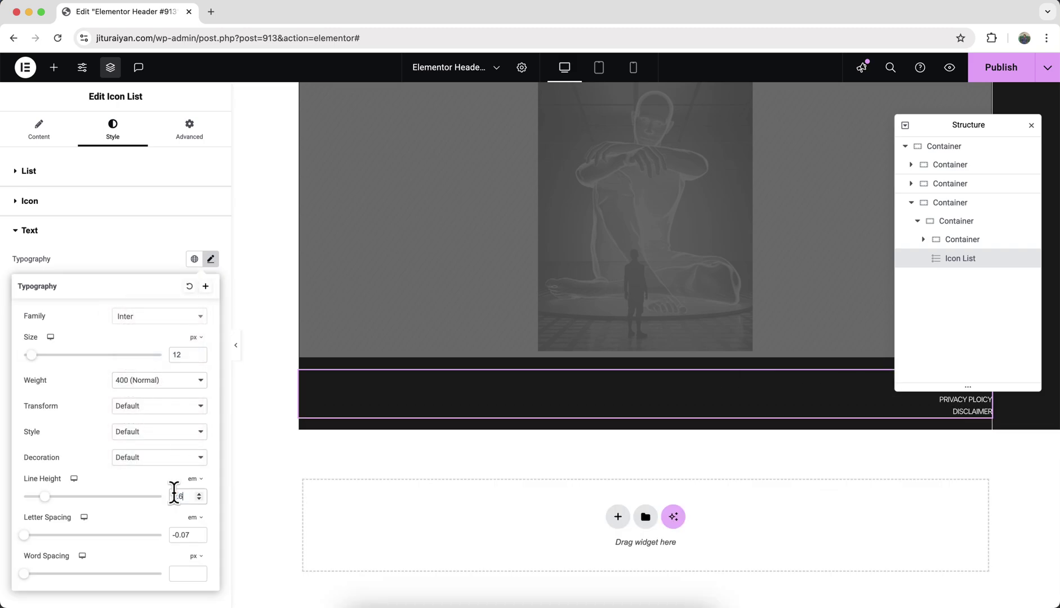
double_click(181, 535)
key(BackSpace)
click(421, 317)
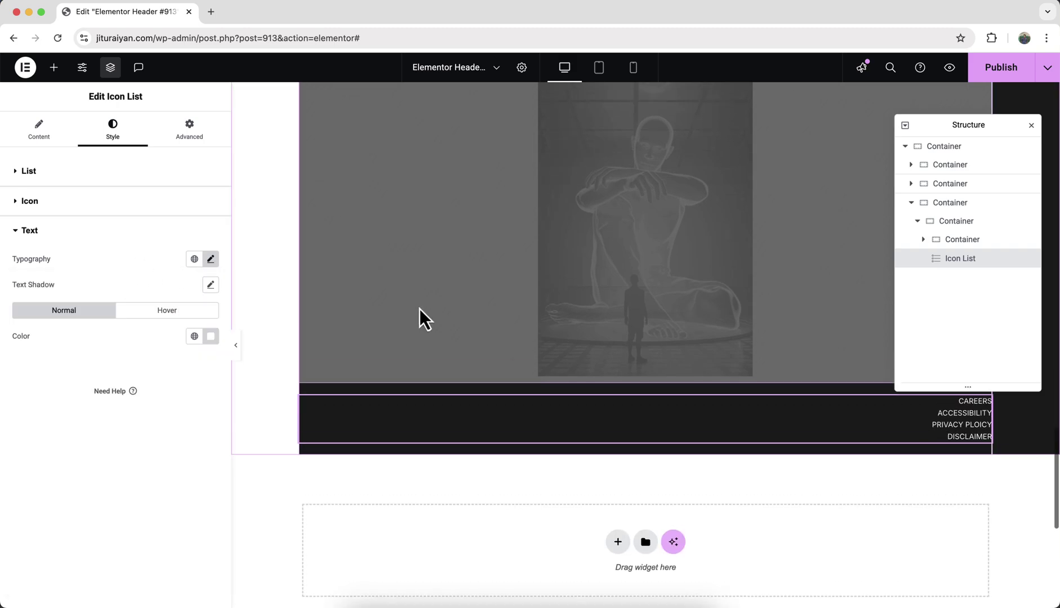
Unlink the link list's margins and set top to 20 px and right to 10 px.
click(189, 130)
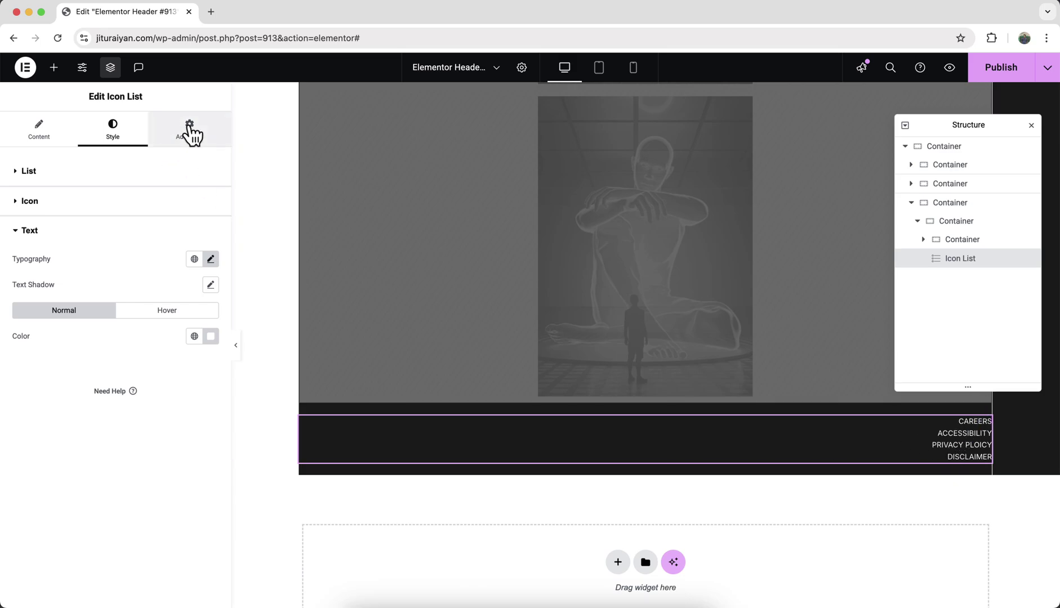
click(210, 213)
click(28, 214)
text(20)
click(66, 213)
text(10)
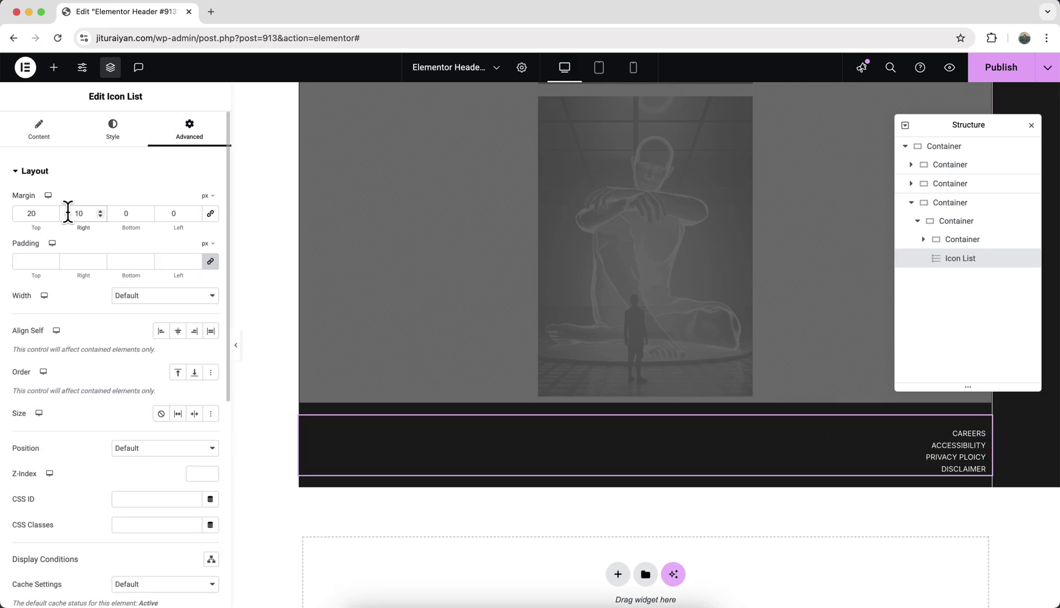
scroll(739, 446, up, 10)
scroll(739, 446, up, 10)
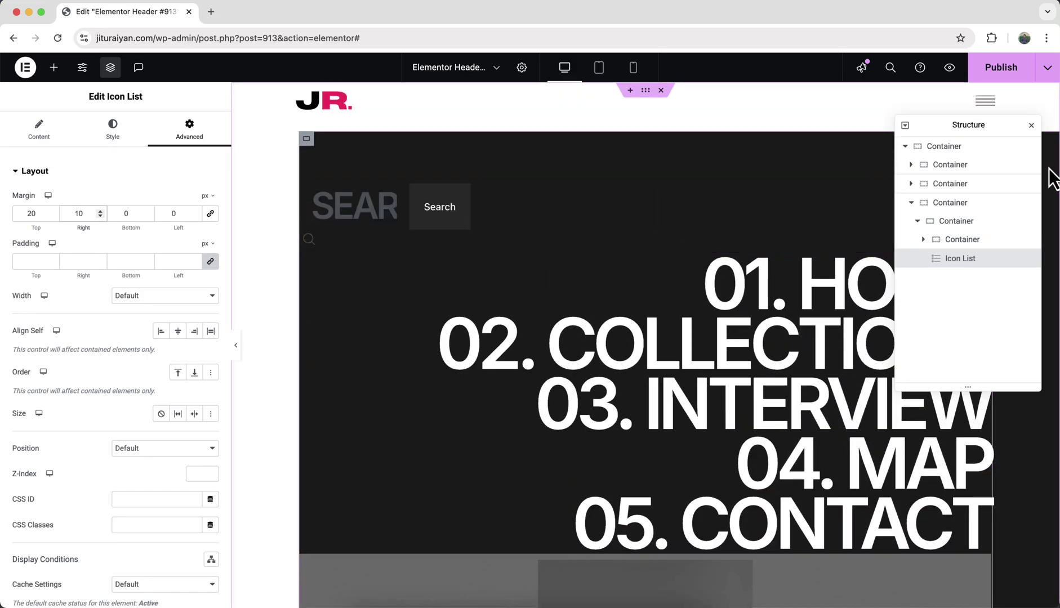
Add a new container to the menu panel above the search row, with its width in pixels.
drag(980, 127, 888, 196)
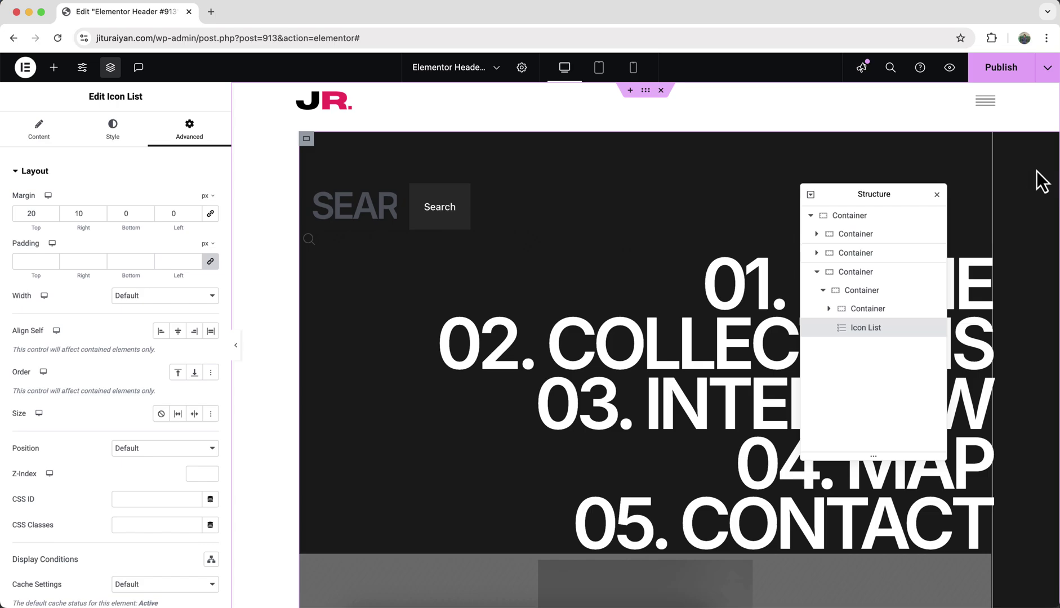
click(53, 67)
drag(81, 496, 492, 243)
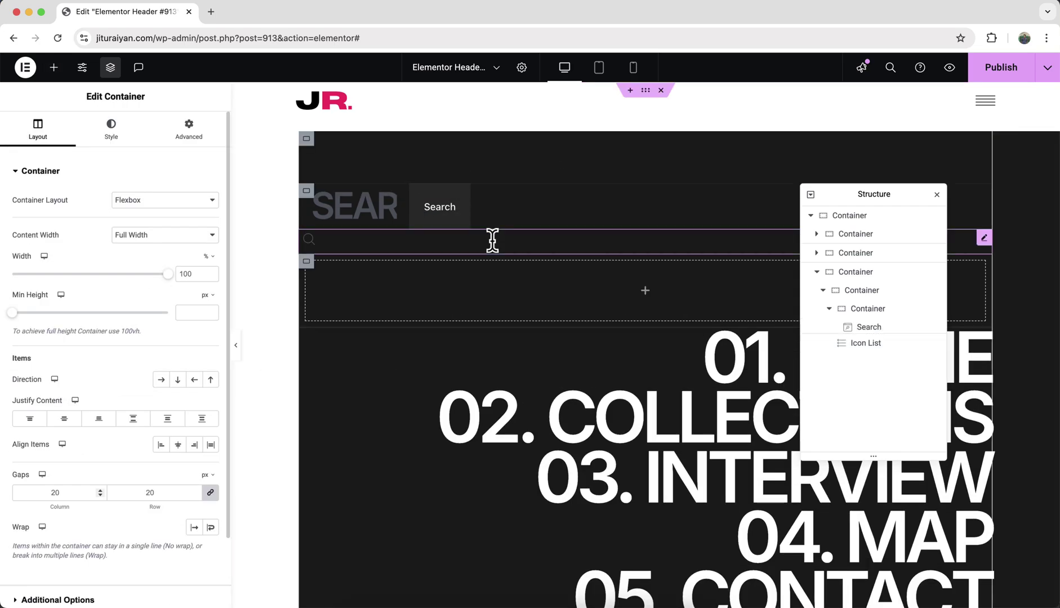
drag(873, 374, 861, 296)
click(823, 309)
click(846, 310)
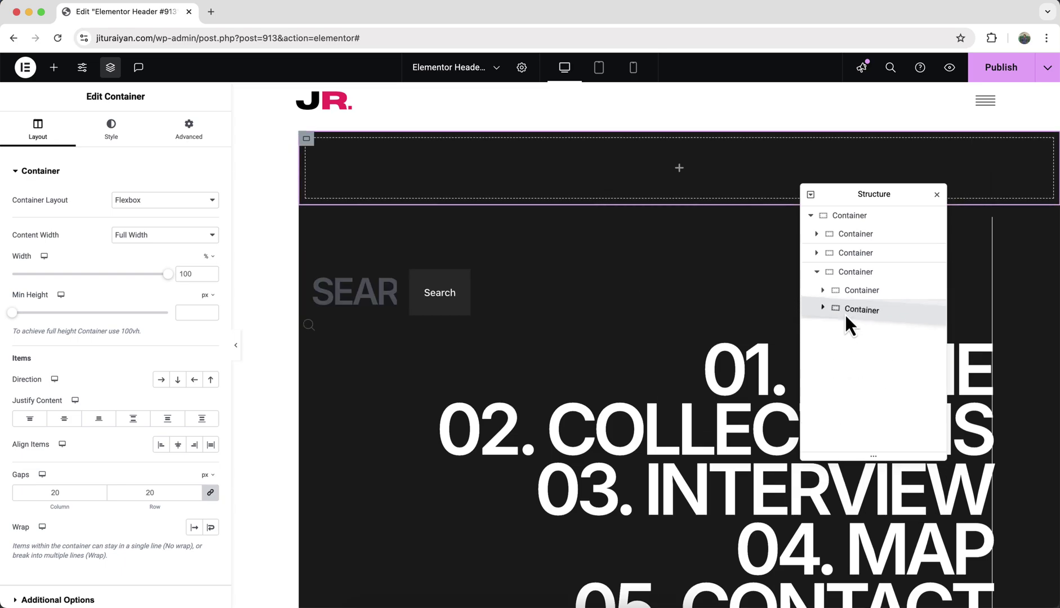
click(208, 257)
click(207, 258)
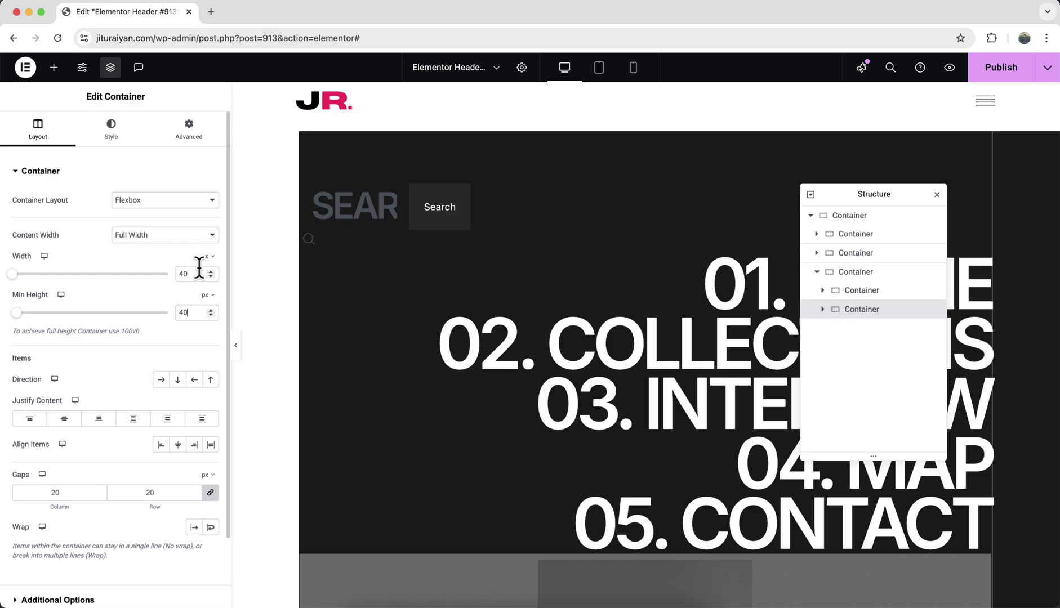
Position the container absolutely at the right, offsets 10 and 20 px, with 0 padding.
click(189, 131)
click(179, 423)
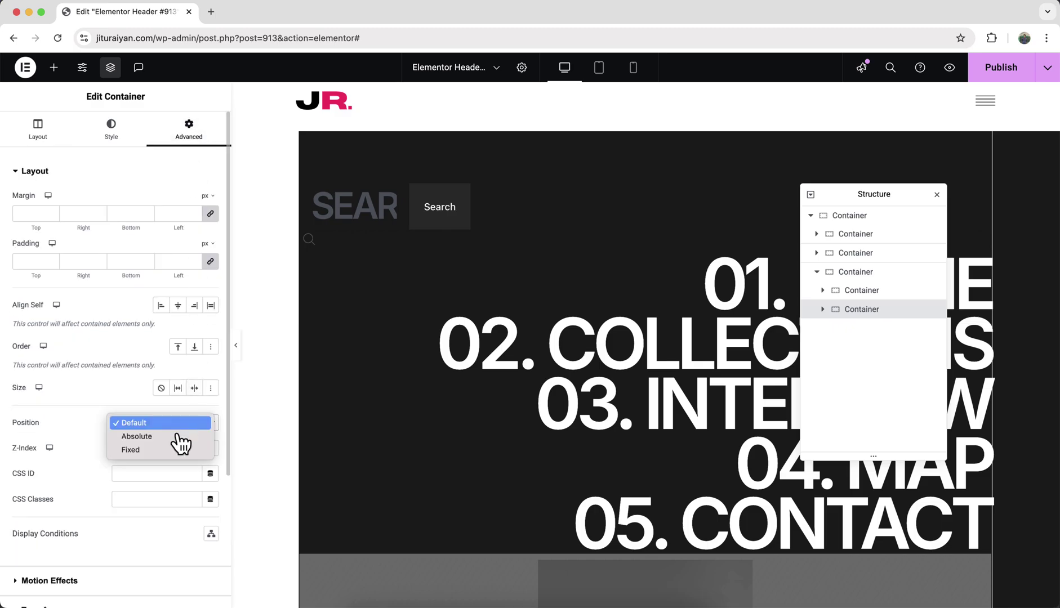
click(176, 438)
scroll(146, 414, down, 3)
click(211, 402)
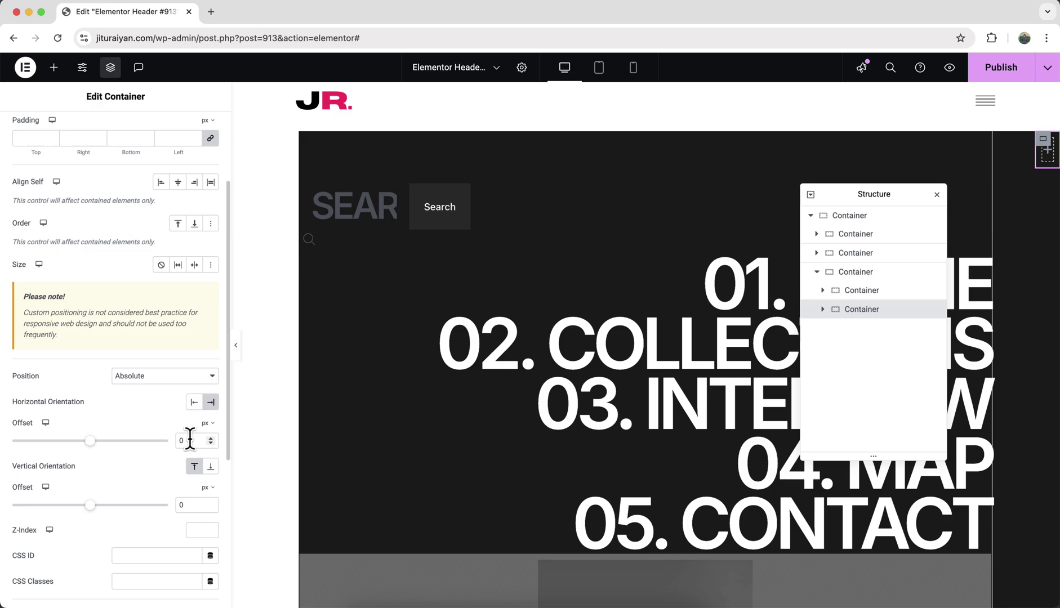
click(179, 439)
text(10)
click(179, 503)
text(20)
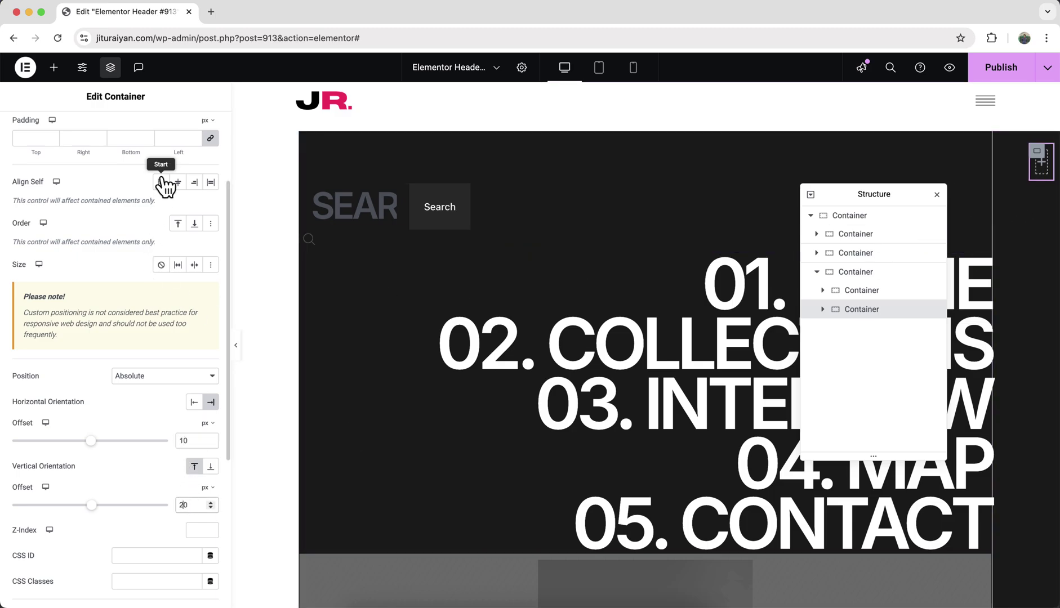
click(176, 138)
text(0)
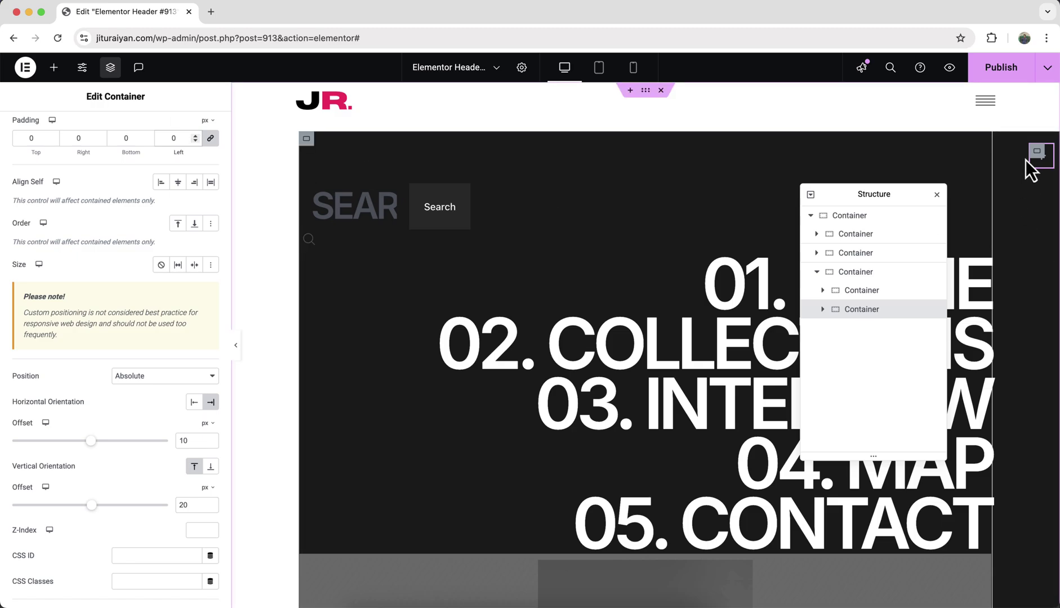
Put a light grey divider in the top-right container and rotate it 45°.
click(54, 67)
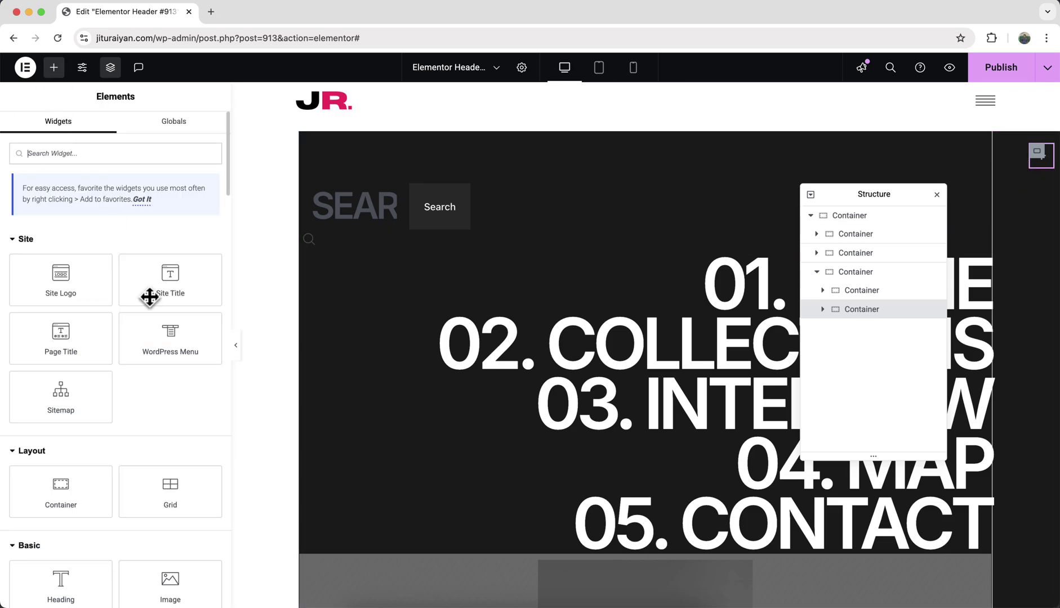
scroll(179, 535, down, 1)
drag(171, 569, 1039, 161)
click(116, 129)
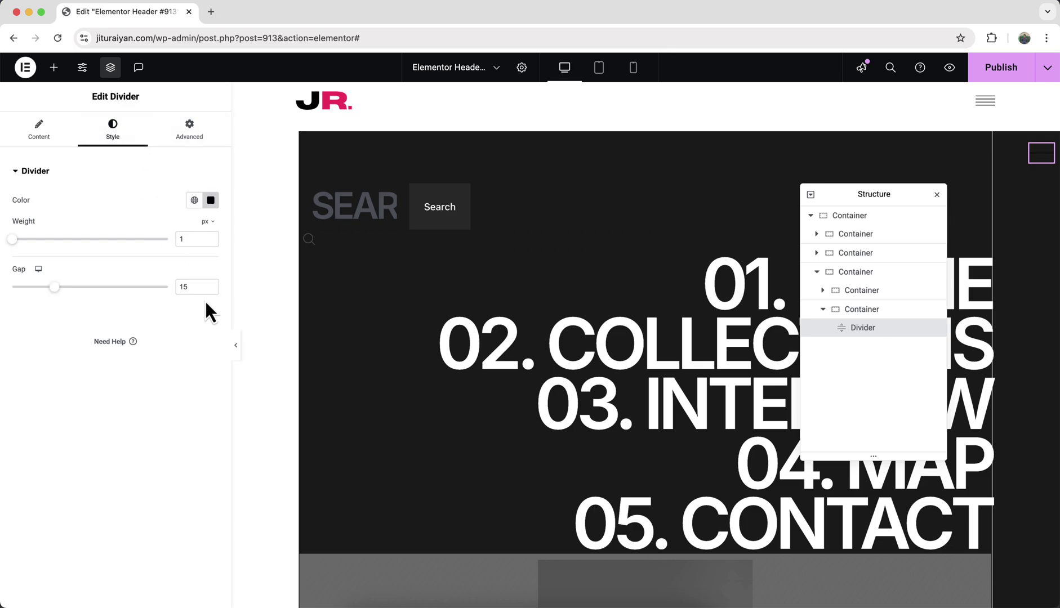
drag(195, 288, 131, 260)
click(210, 200)
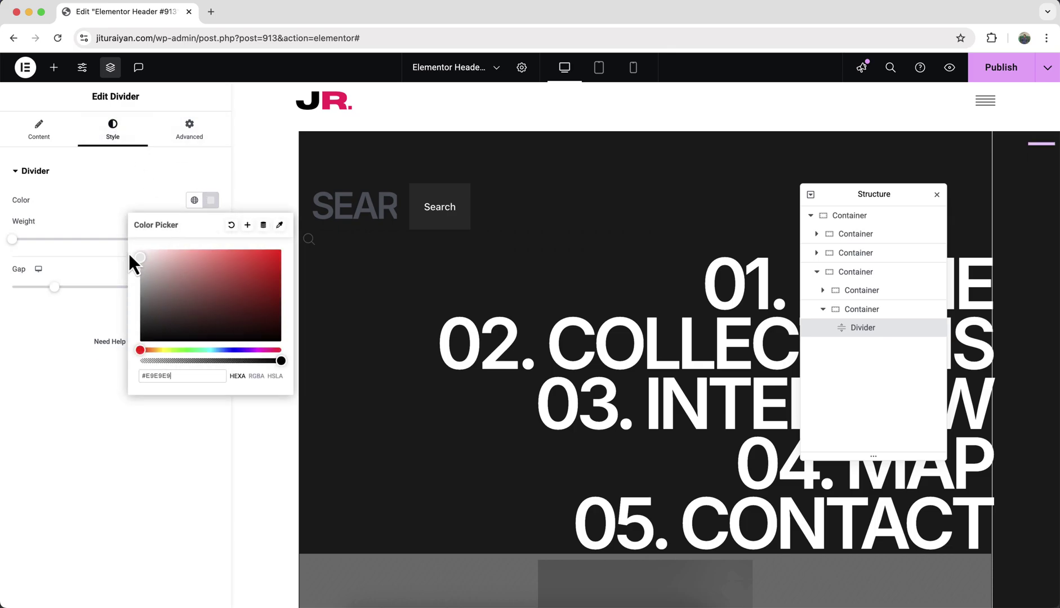
click(114, 213)
click(204, 135)
scroll(126, 417, down, 10)
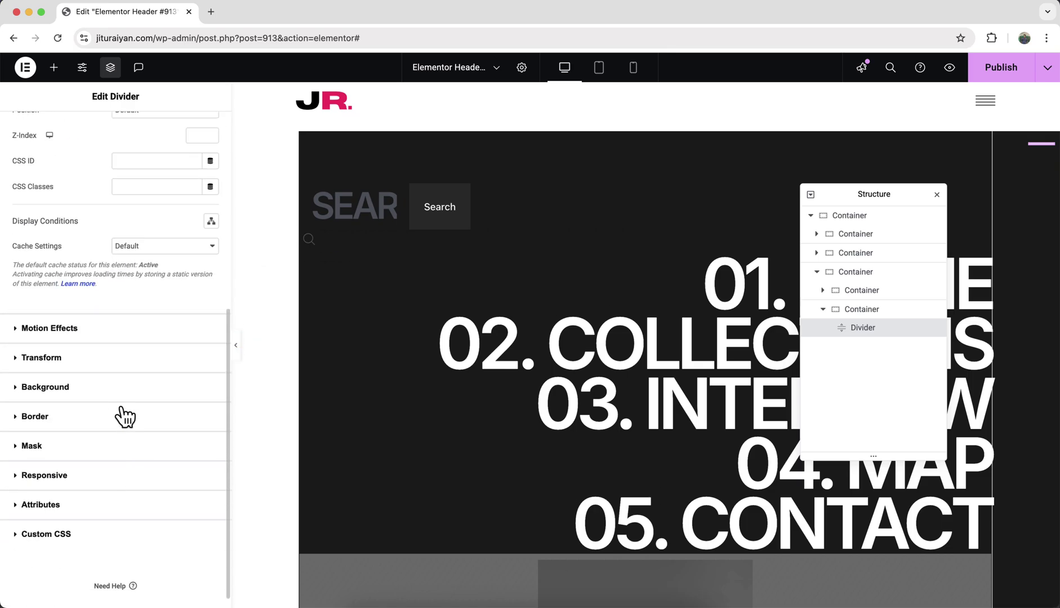
click(120, 366)
click(211, 287)
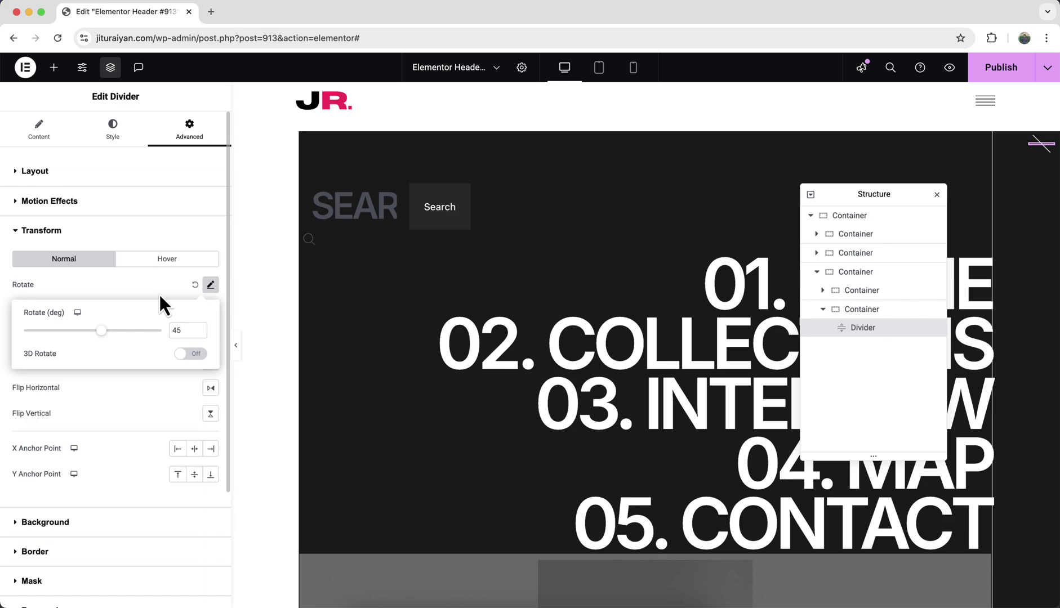
Duplicate the divider, rotate the copy −45°, and centre both lines in the container.
right_click(844, 329)
click(857, 358)
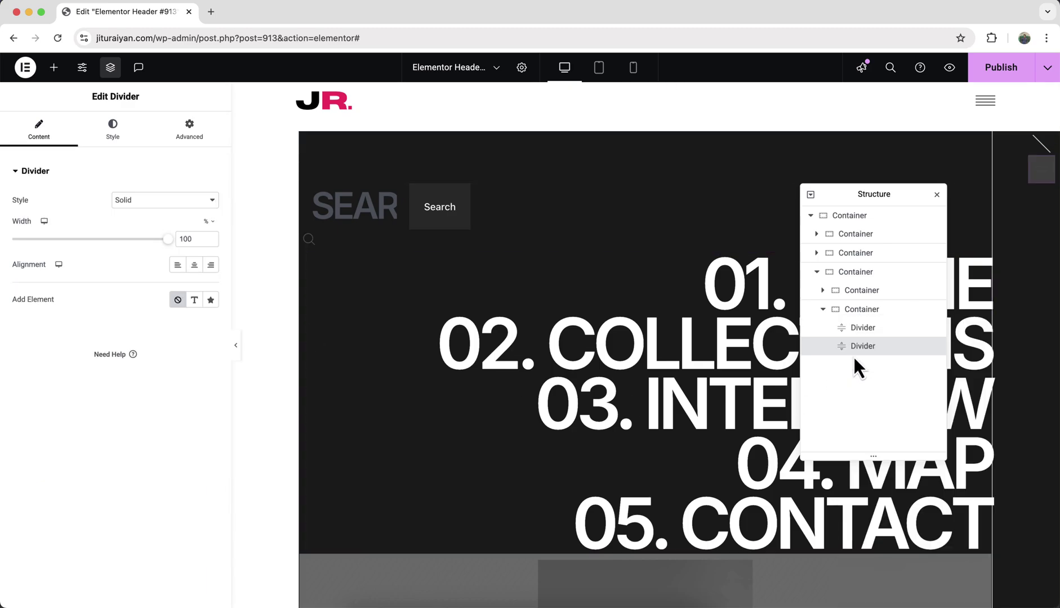
click(202, 146)
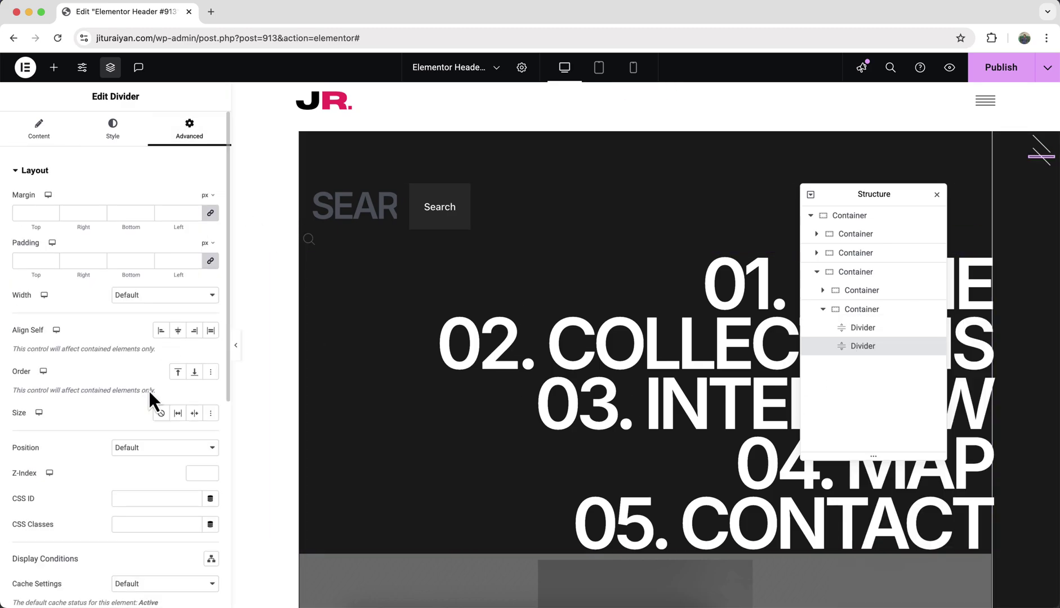
scroll(154, 402, down, 5)
click(156, 338)
click(210, 285)
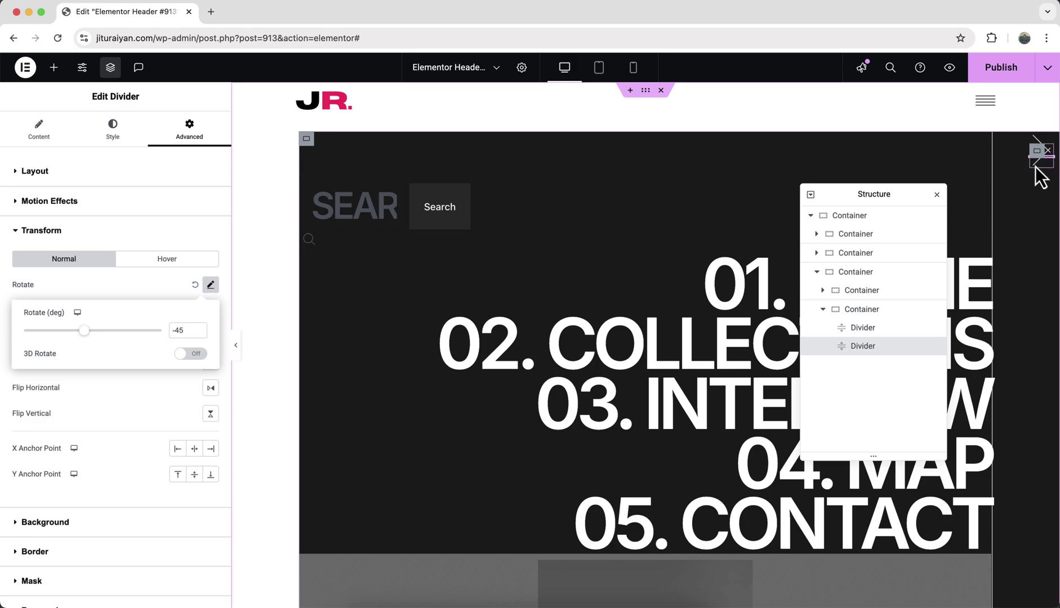
click(861, 316)
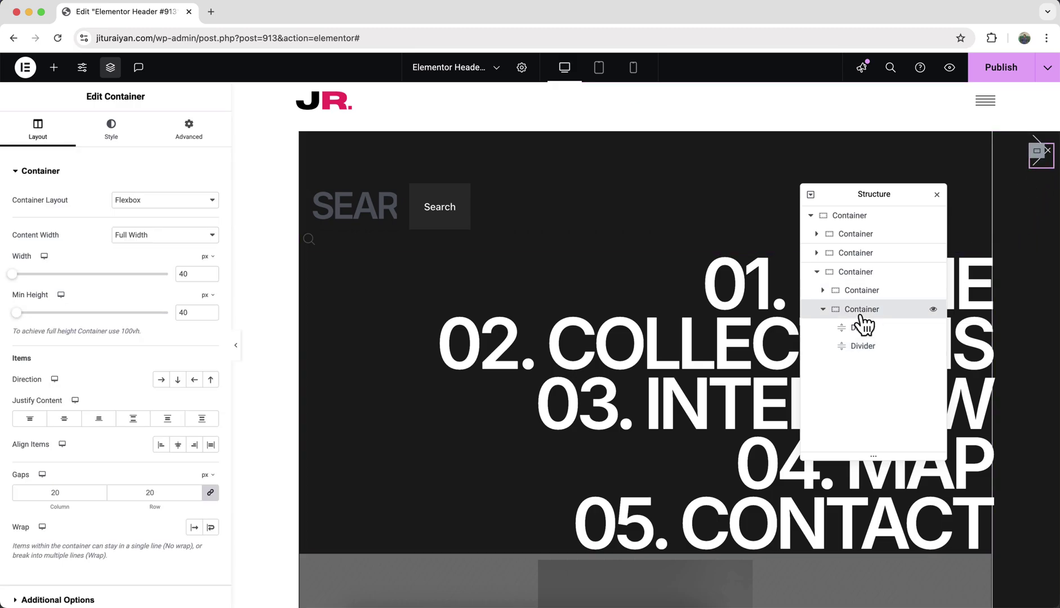
click(65, 419)
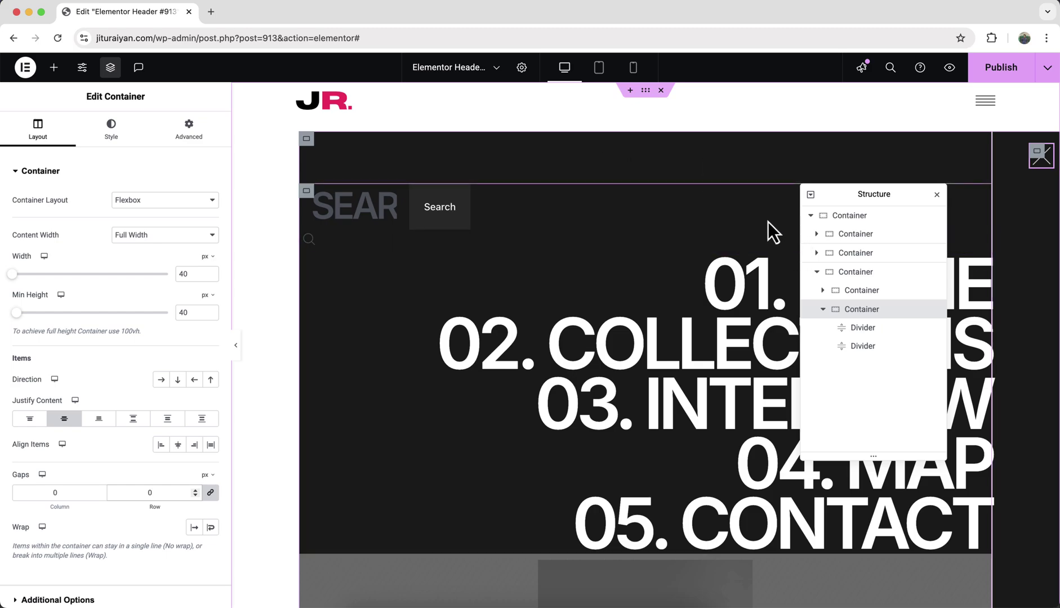
Give the outermost menu container the mdw-distorted-image-menu-area class, then select the hamburger icon's container.
click(836, 220)
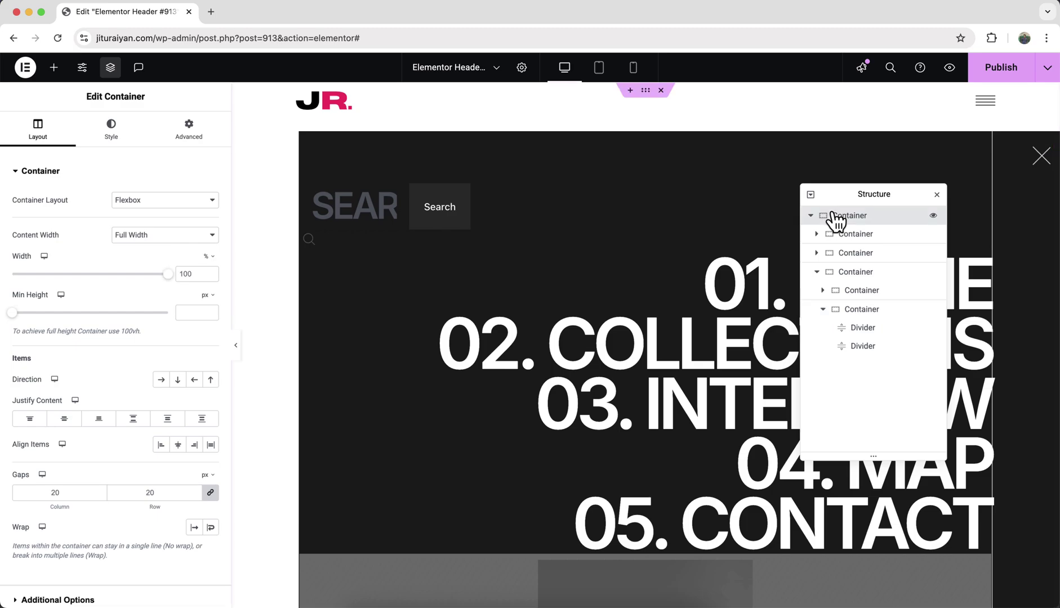
click(188, 132)
text(mdw-)
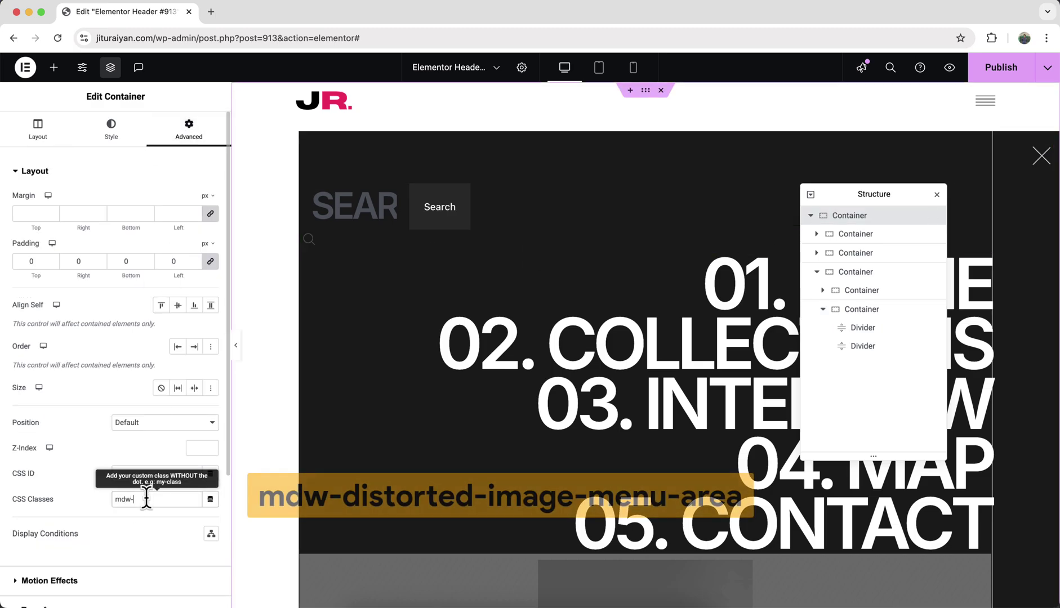
text(distorted-image-menu-area)
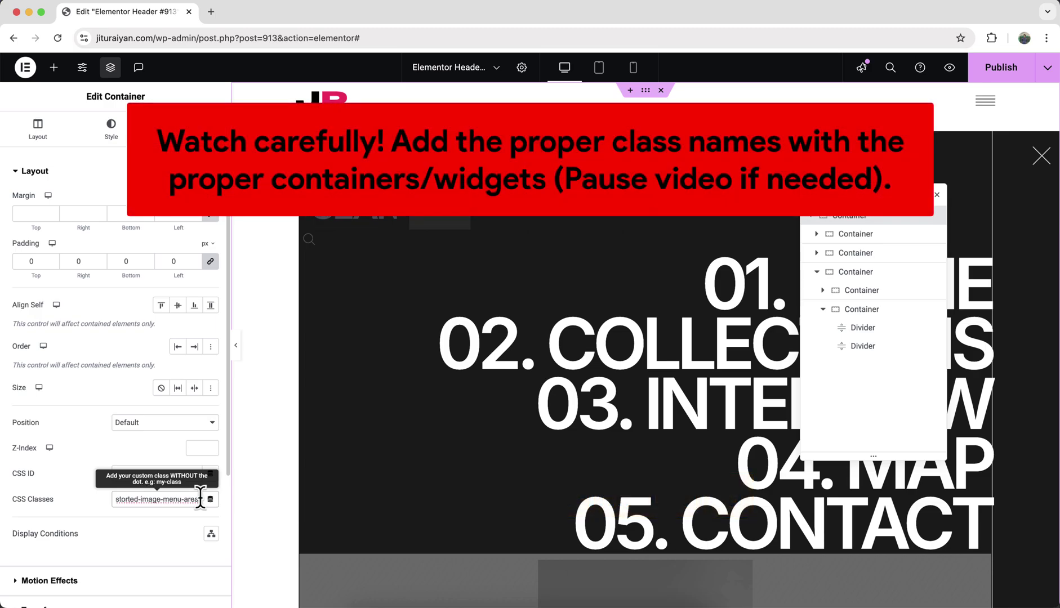
click(983, 107)
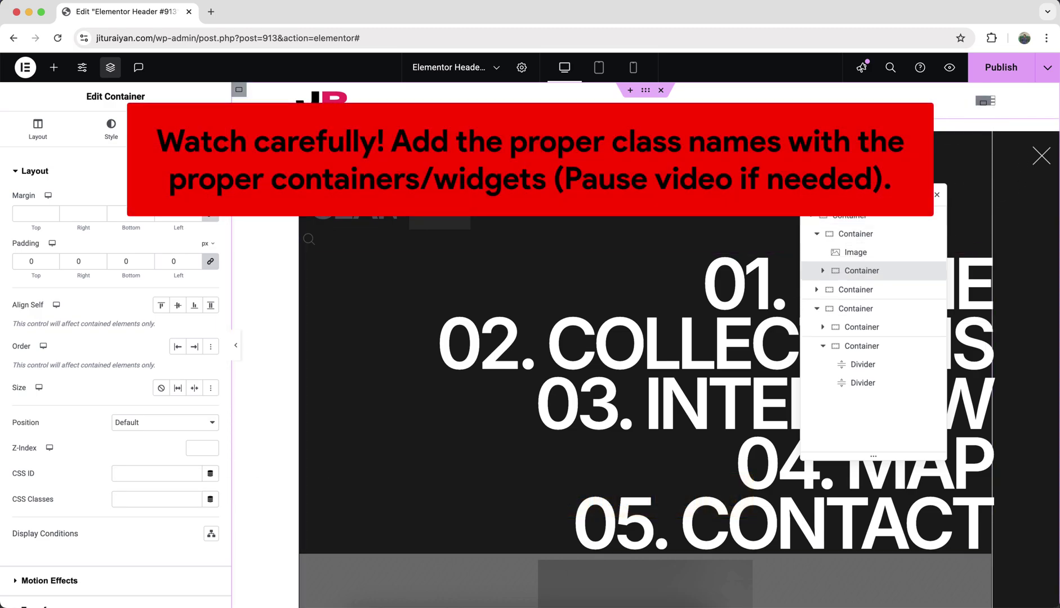
click(164, 499)
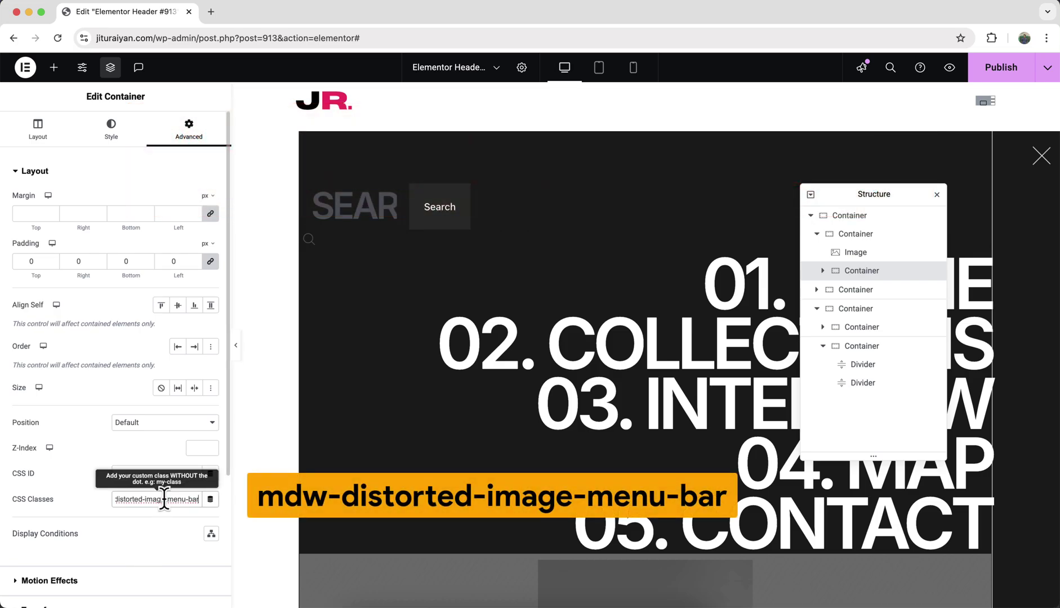
Add mdw-distorted-image-menu classes to the sidebar, inner menu bar and menu wrapper containers.
click(864, 294)
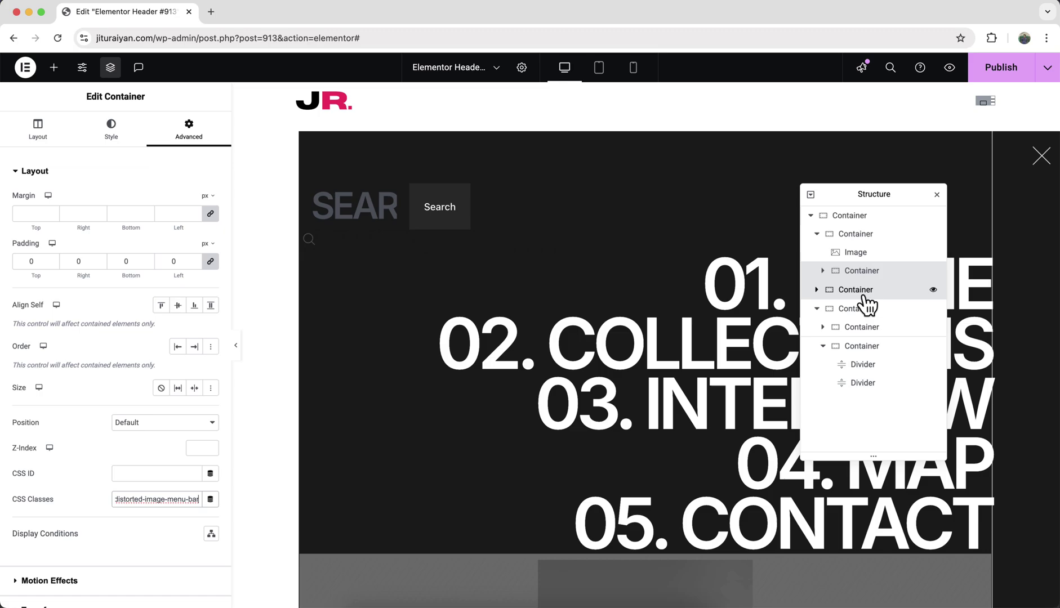
click(189, 129)
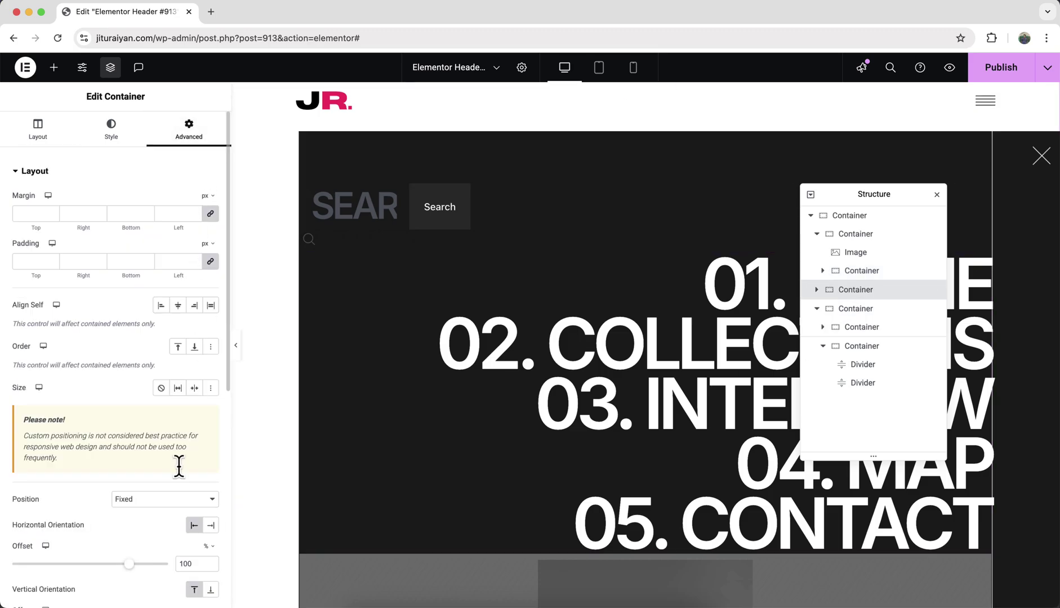
scroll(156, 507, down, 5)
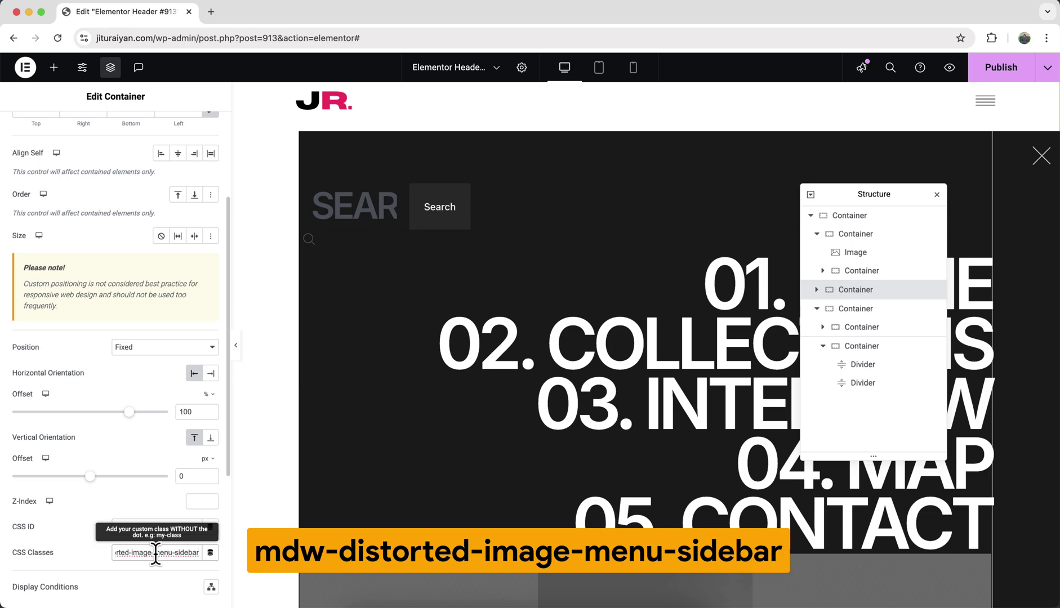
click(816, 289)
click(862, 308)
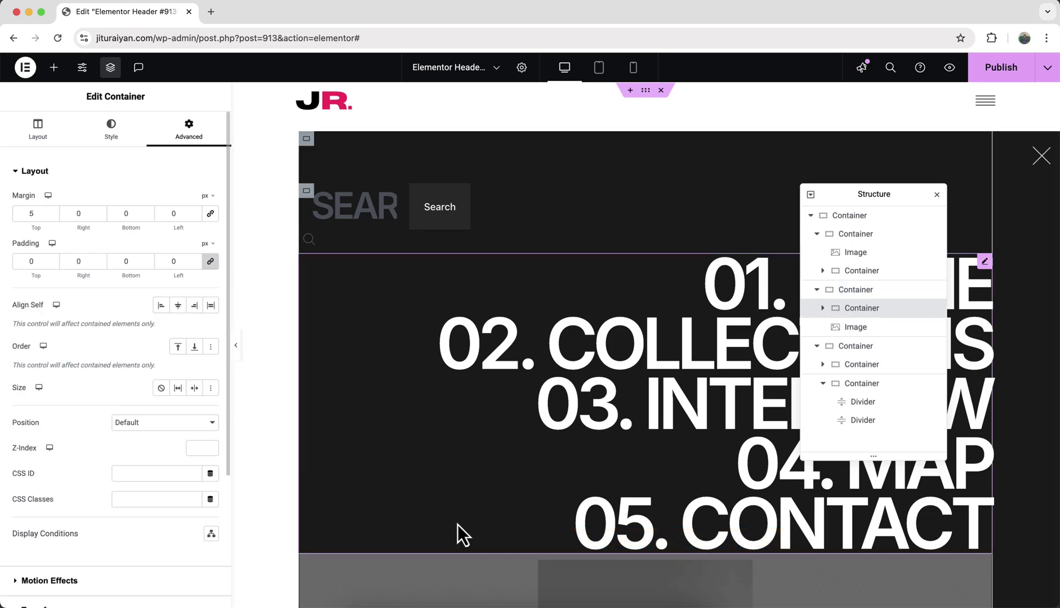
click(156, 499)
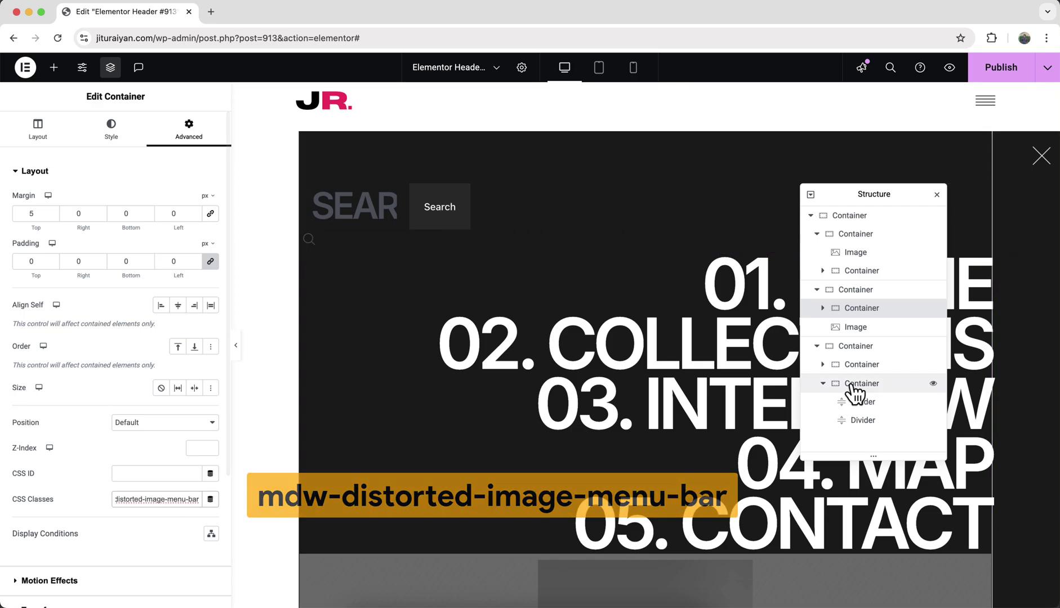
click(851, 346)
click(176, 499)
text(mdw-distorted-image-menu-wrapper)
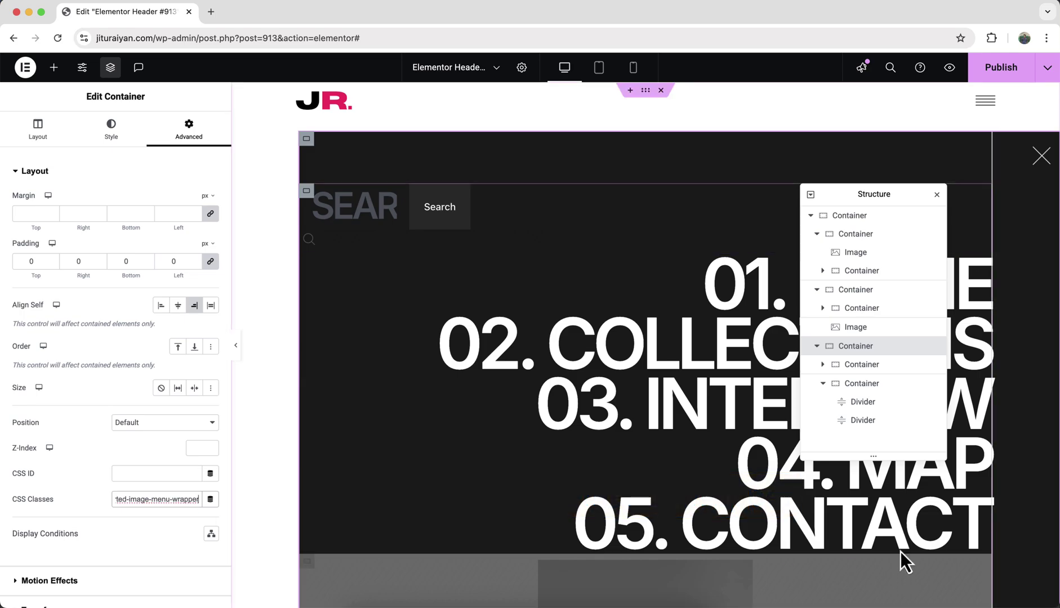
Paste matching mdw-distorted-image-menu classes onto the search icon and the main menu icon list.
click(823, 364)
scroll(833, 389, down, 2)
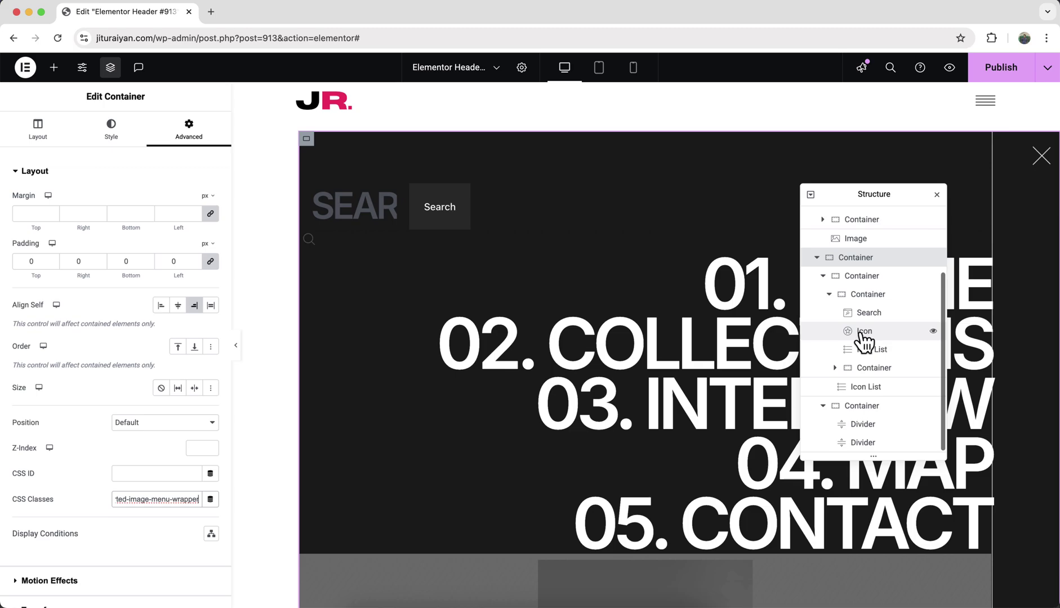
click(865, 332)
click(172, 525)
text(mdw-distorted-image-menu-search-icon)
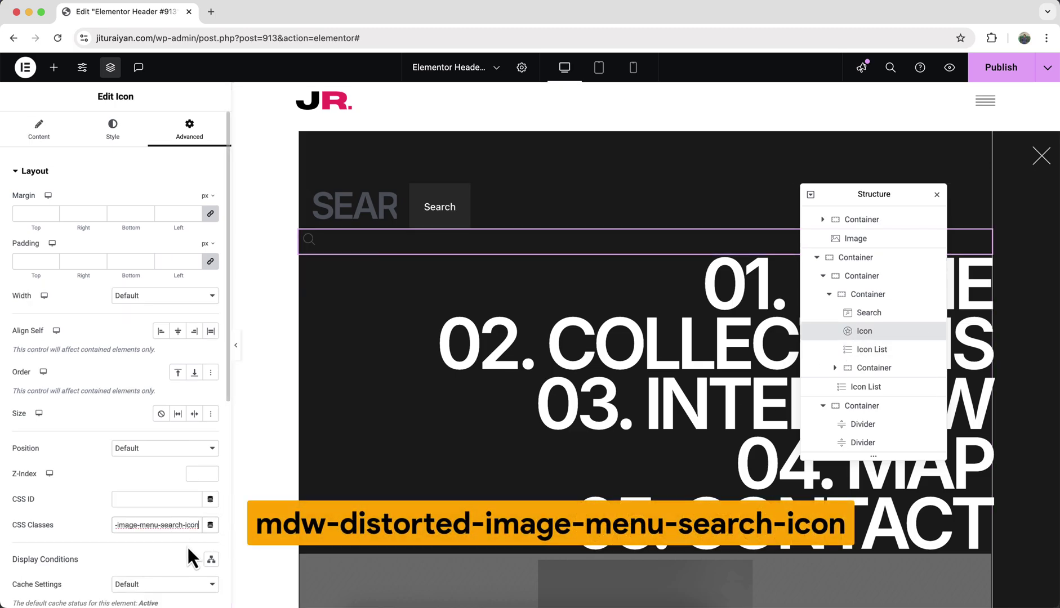
click(870, 356)
click(136, 525)
text(mdw-distorted-image-menu)
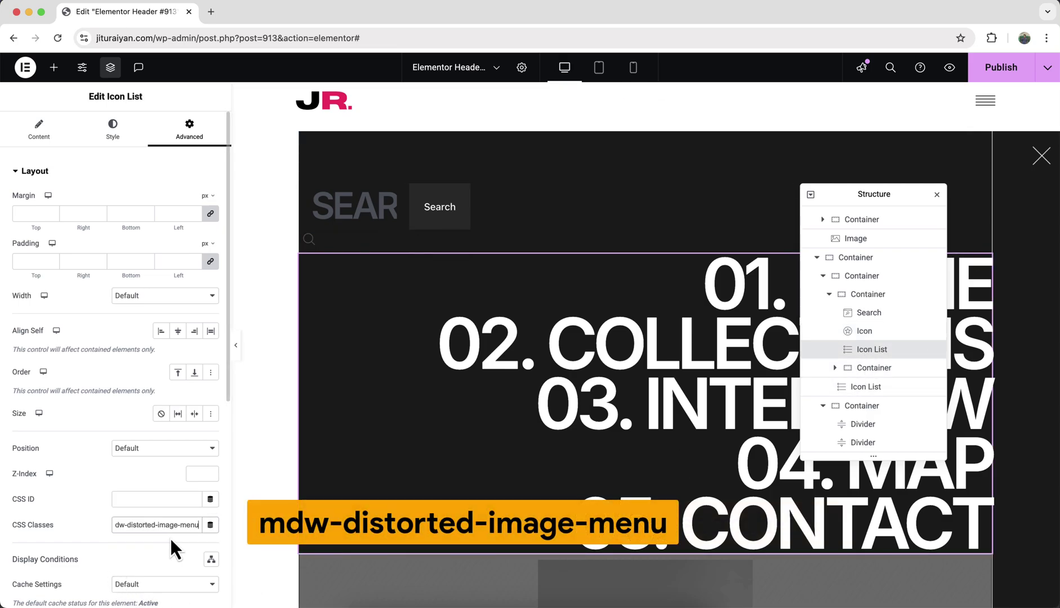
Apply the mdw-distorted-image-menu-images, -bottom and -close classes to the images container, bottom links and close container.
click(874, 369)
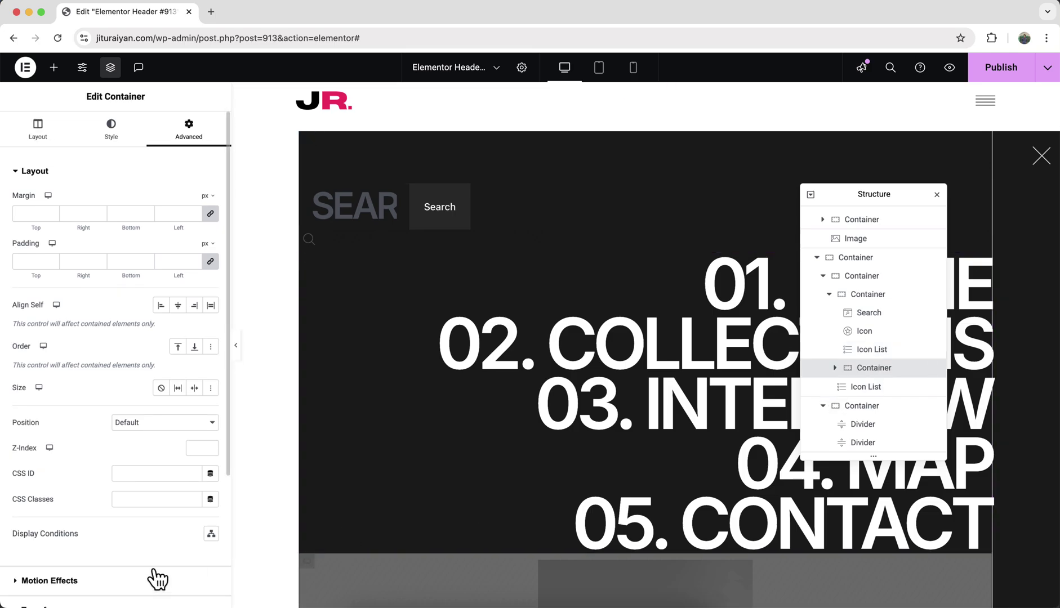
click(154, 500)
text(mdw-distorted-image-menu-images)
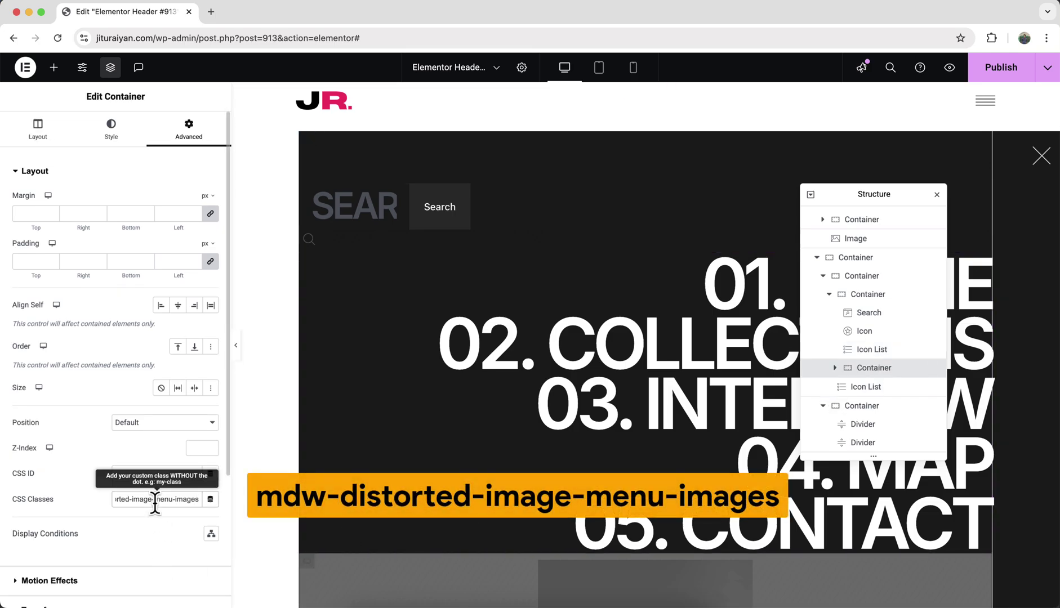
click(854, 387)
click(175, 522)
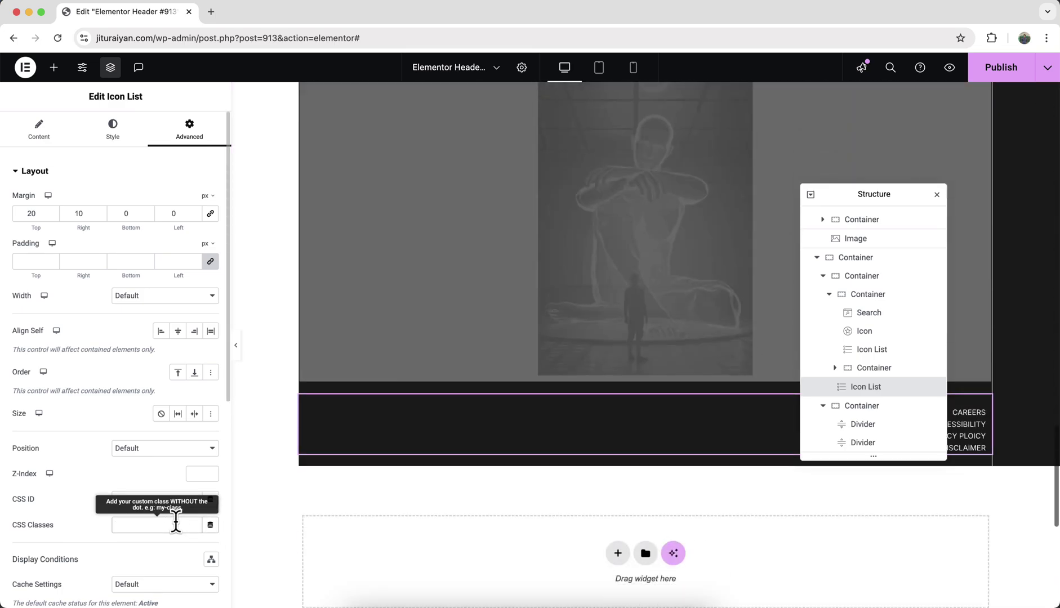
text(mdw-distorted-image-menu-bottom)
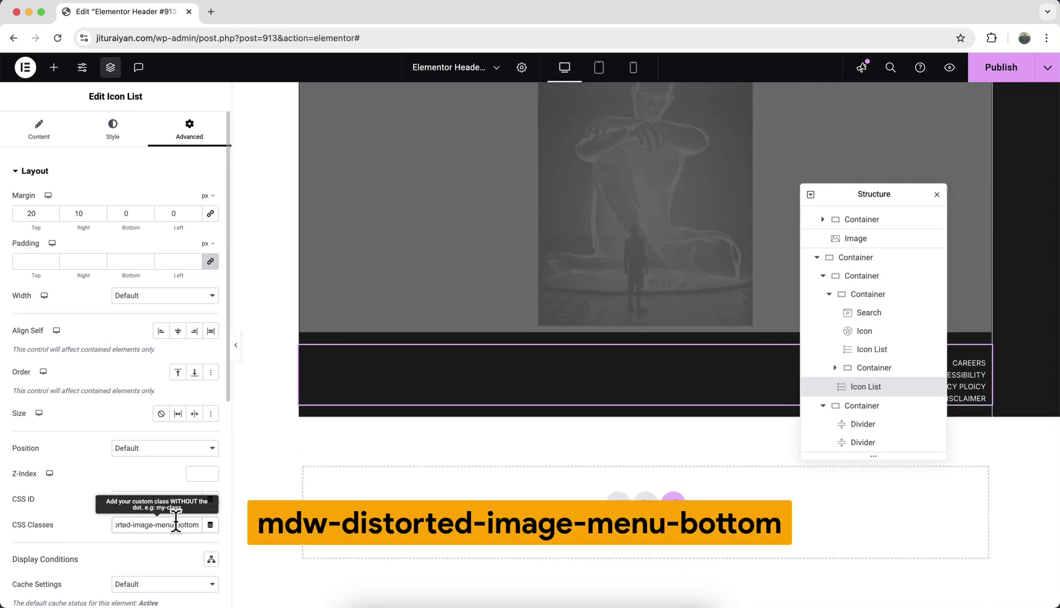
click(874, 407)
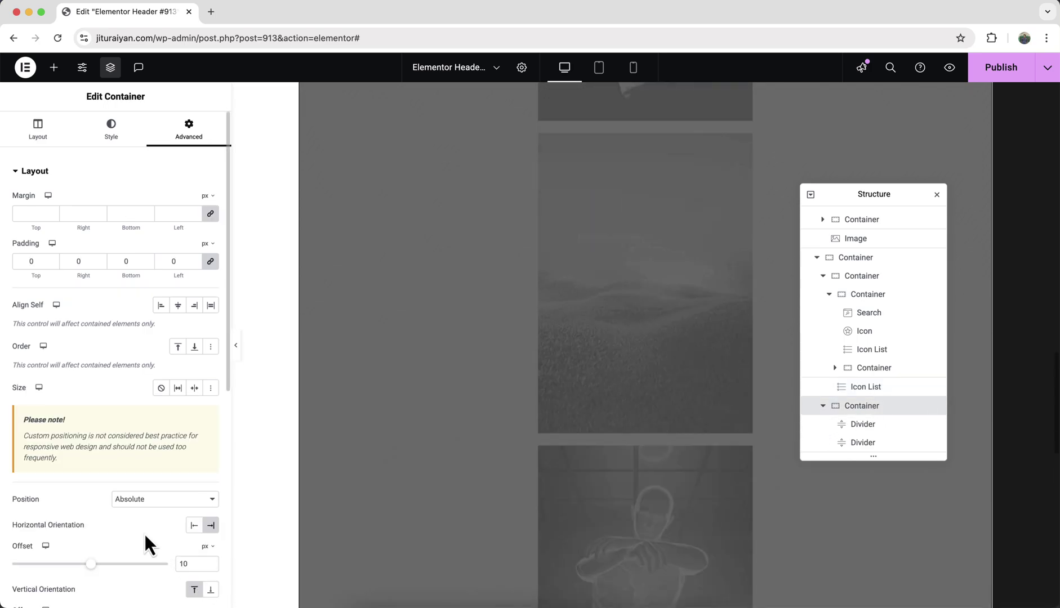
scroll(144, 532, down, 3)
click(145, 536)
text(mdw-distorted-image-menu-close)
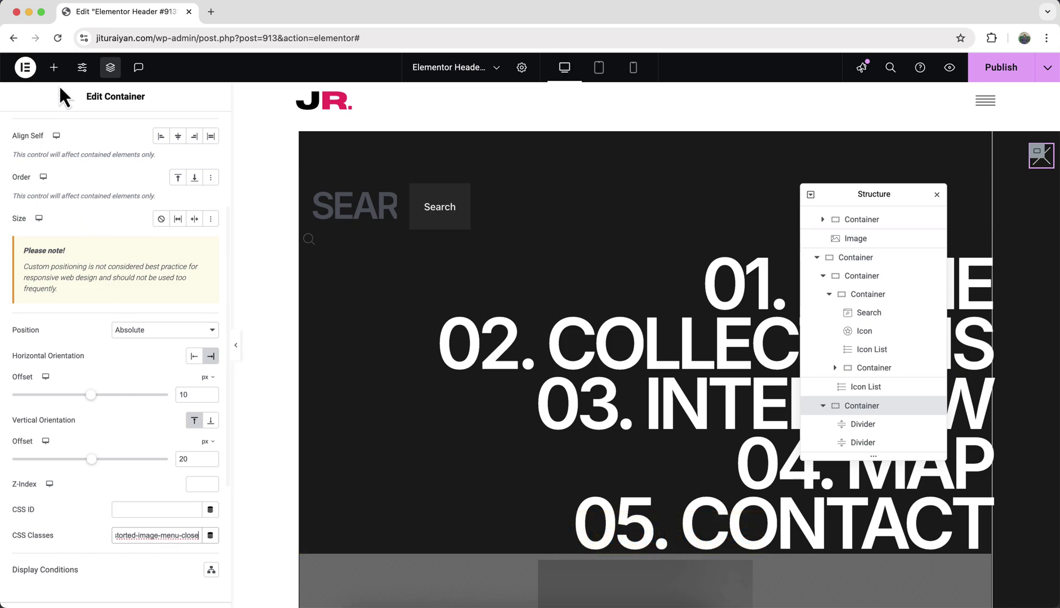
Add an HTML widget with the menu CSS at the header top, and add an Include Entire Site condition.
click(55, 68)
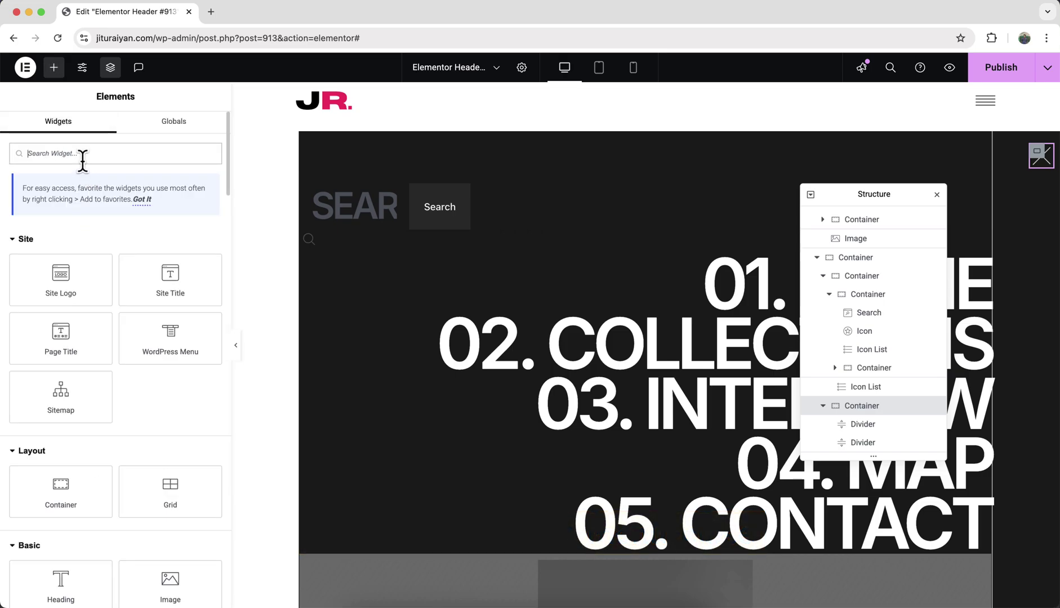
text(html)
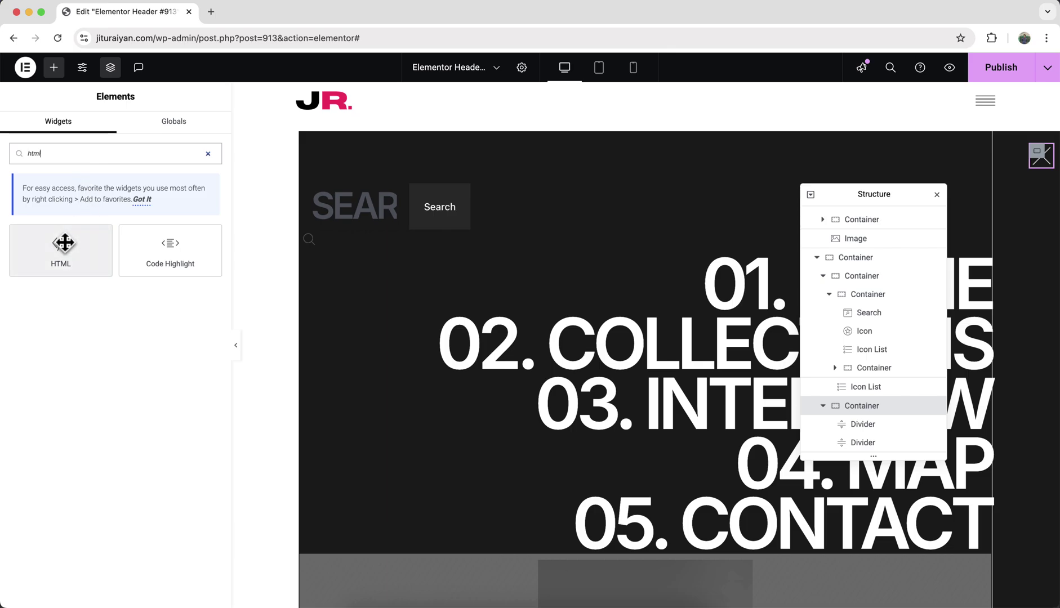
drag(63, 241, 345, 95)
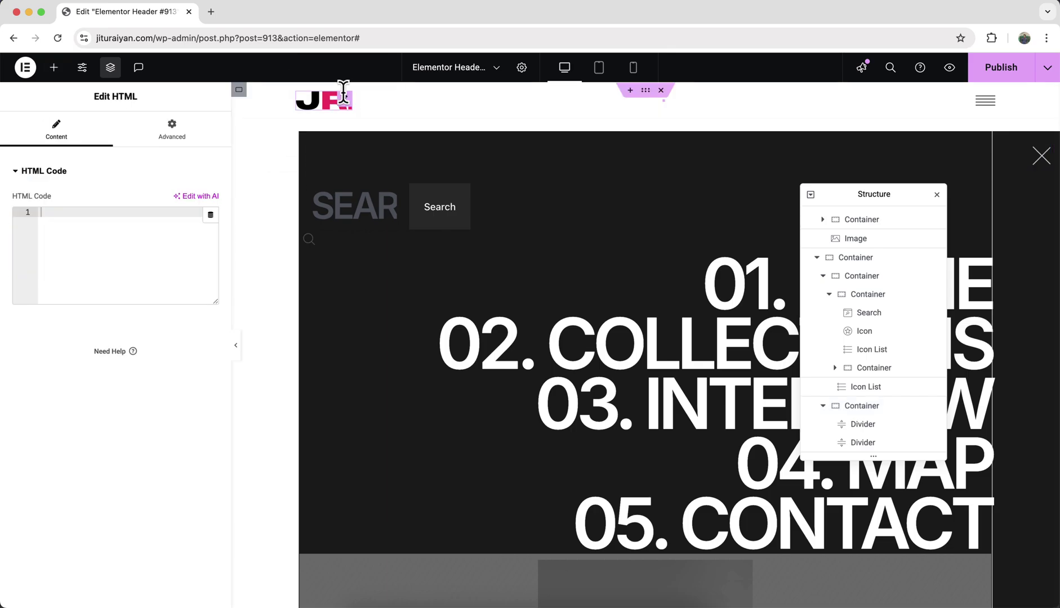
drag(864, 246, 859, 228)
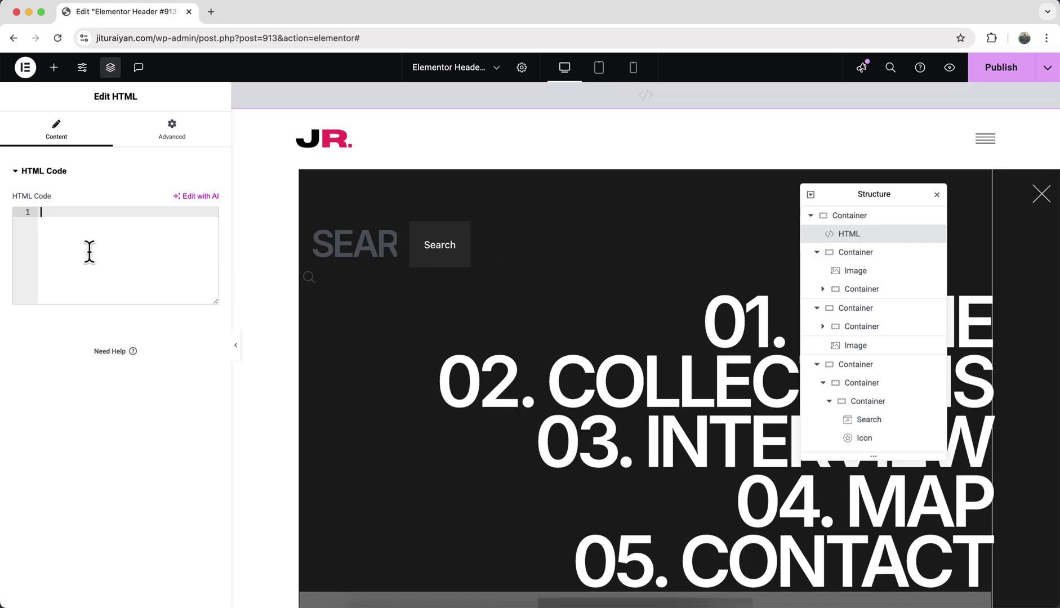
key(super+v)
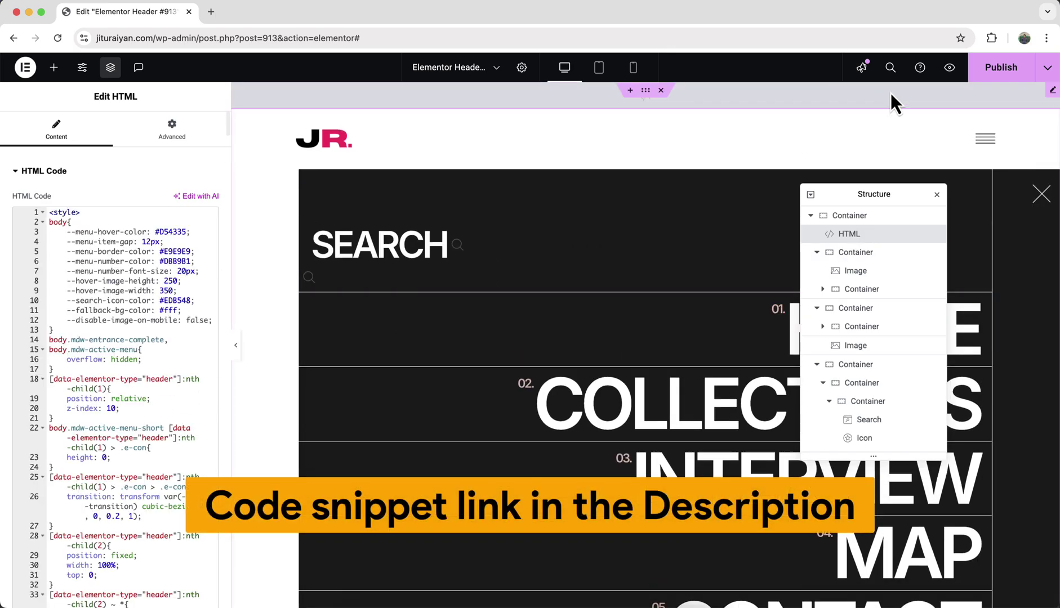
click(975, 76)
click(533, 362)
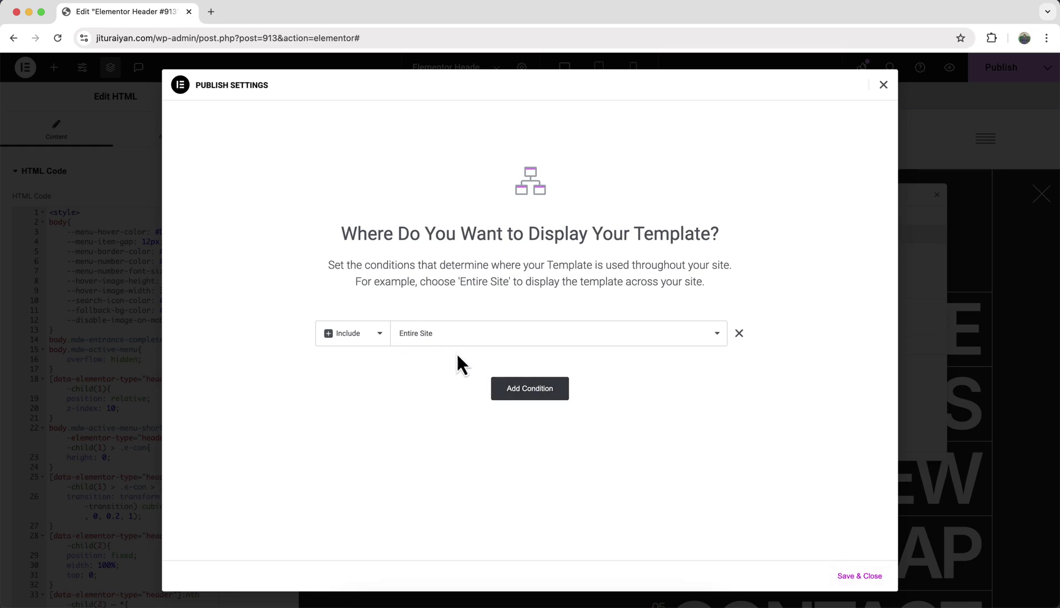
Save the Entire Site condition to publish the header, then open the full-screen menu on the live site.
click(848, 576)
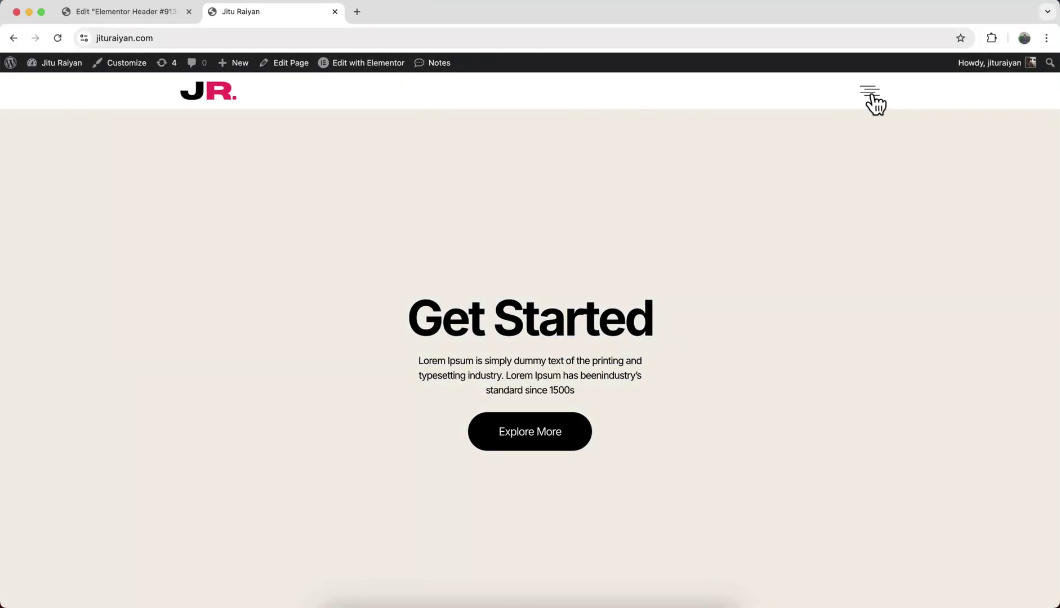
click(871, 95)
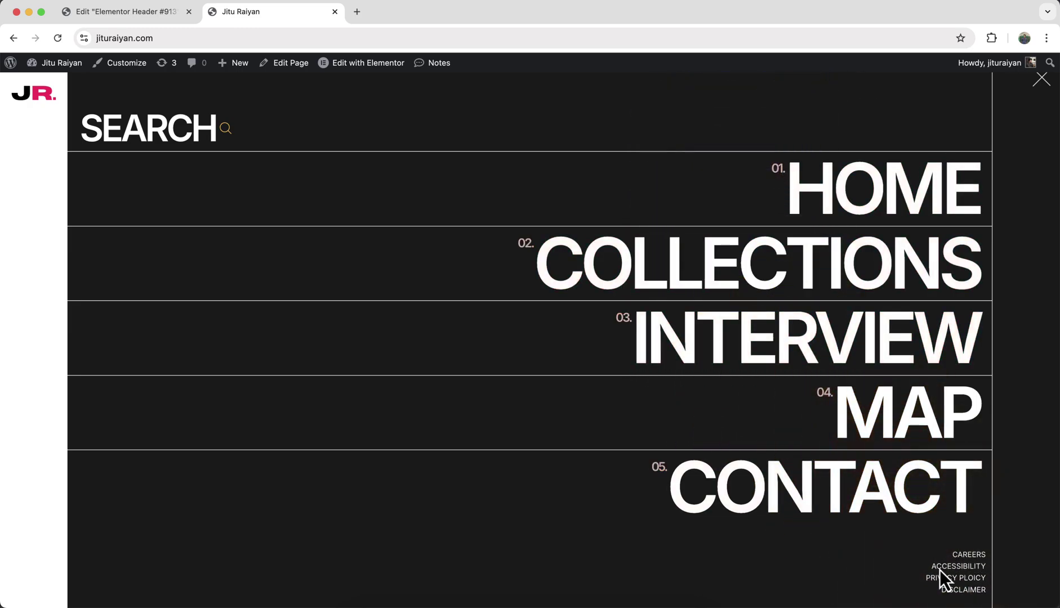
Try the live menu's search field, close and reopen the menu, close it, and return to the editor.
click(138, 123)
click(1041, 79)
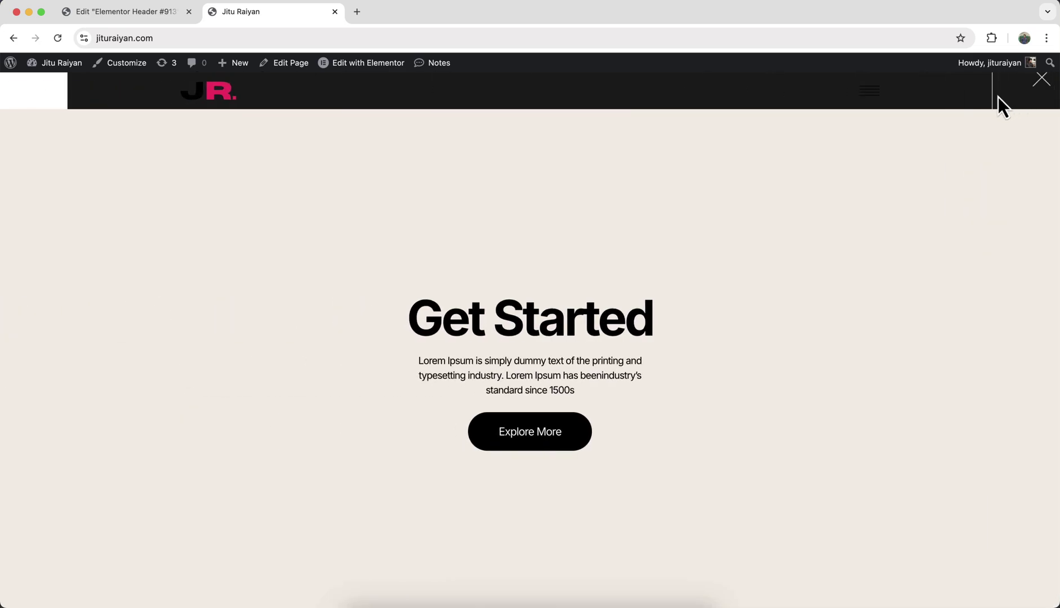
click(868, 99)
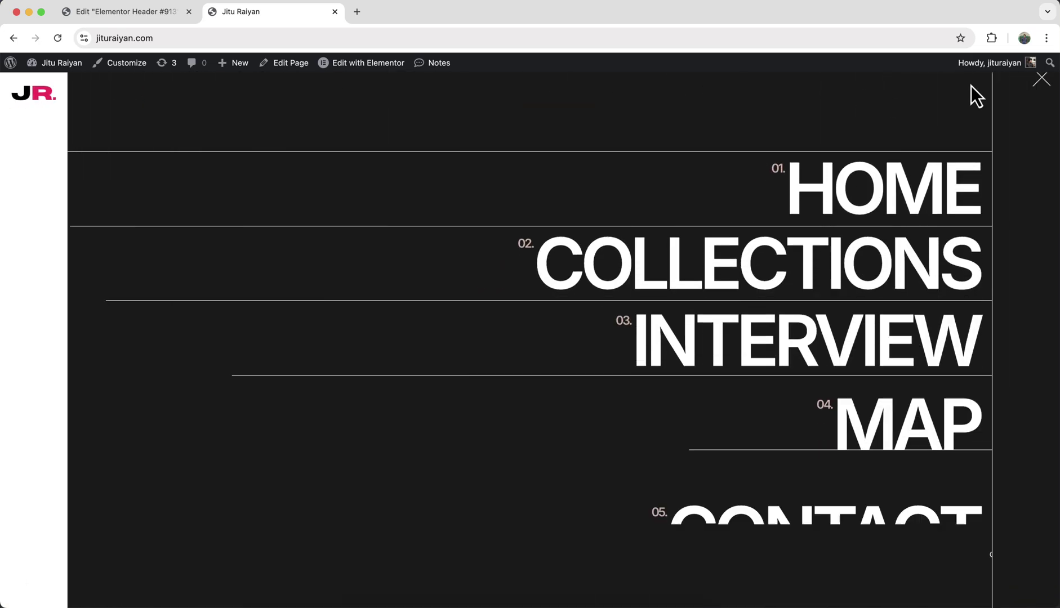
click(1041, 84)
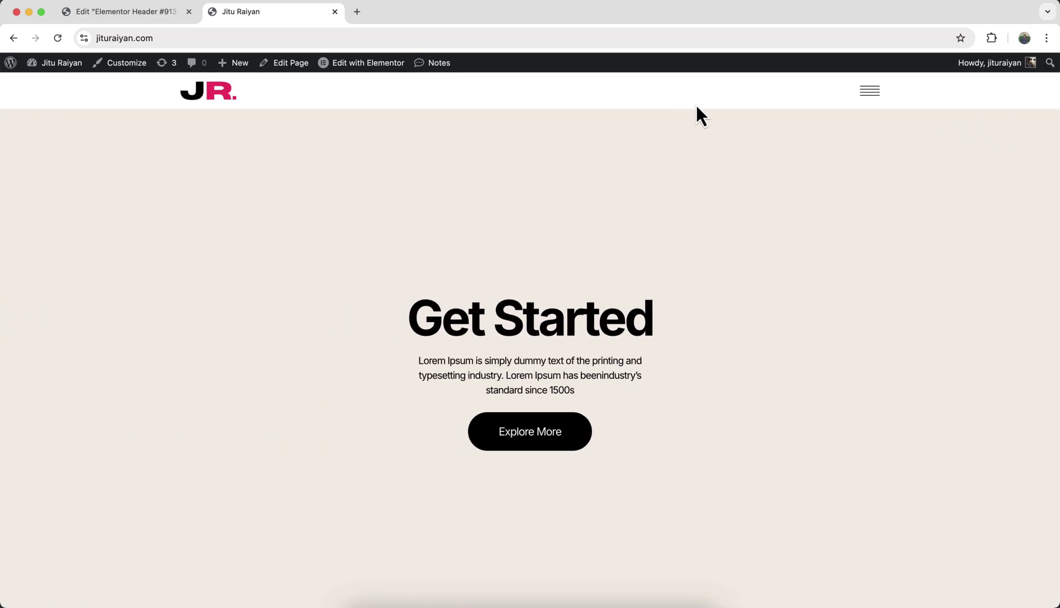
key(ctrl+shift+Tab)
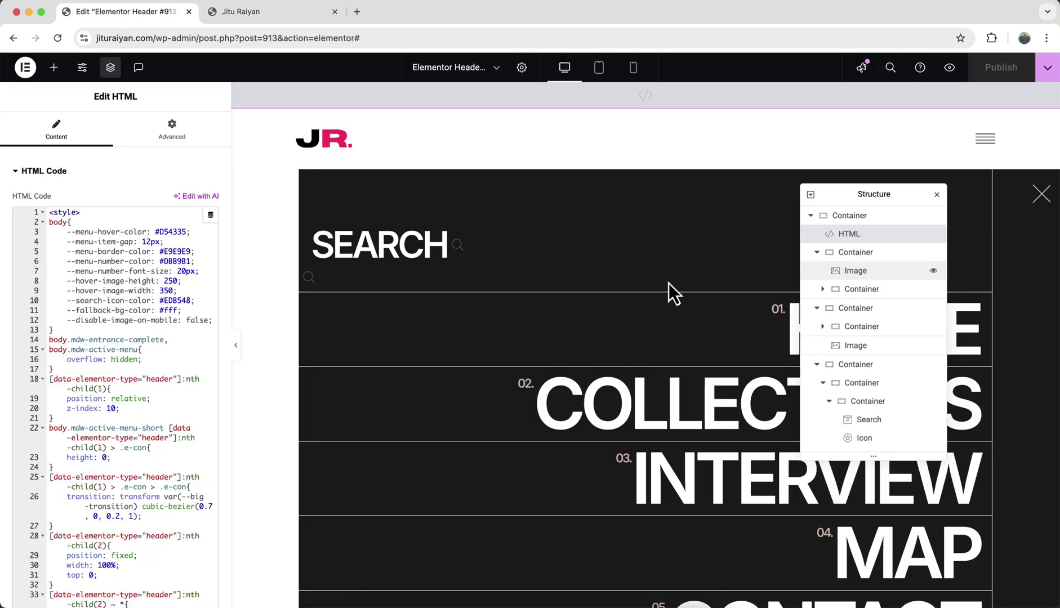
Give the header's top container a solid white #FFFFFF background.
click(878, 256)
scroll(682, 299, down, 1)
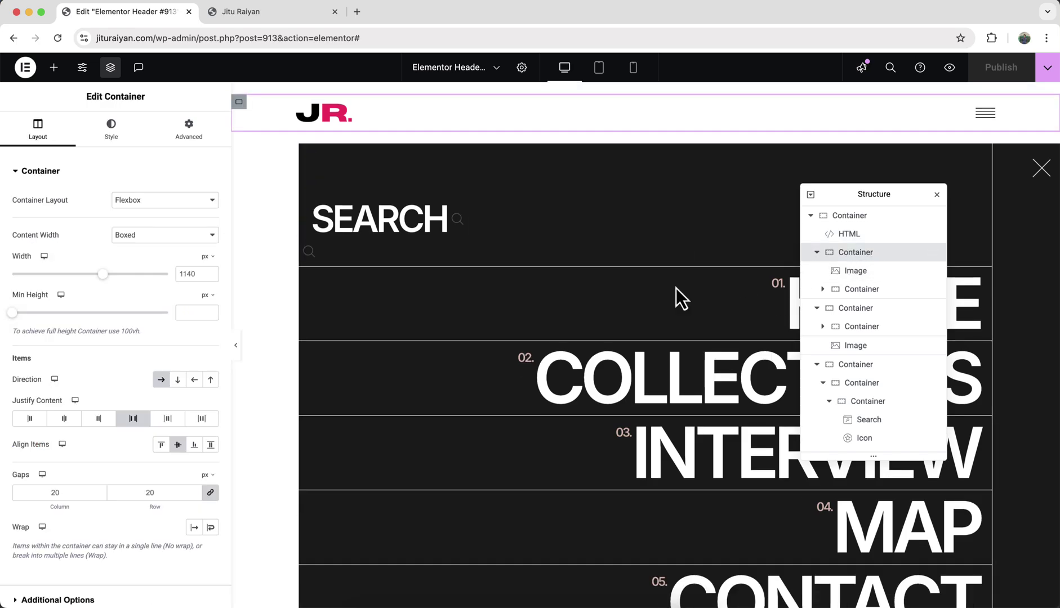
click(119, 138)
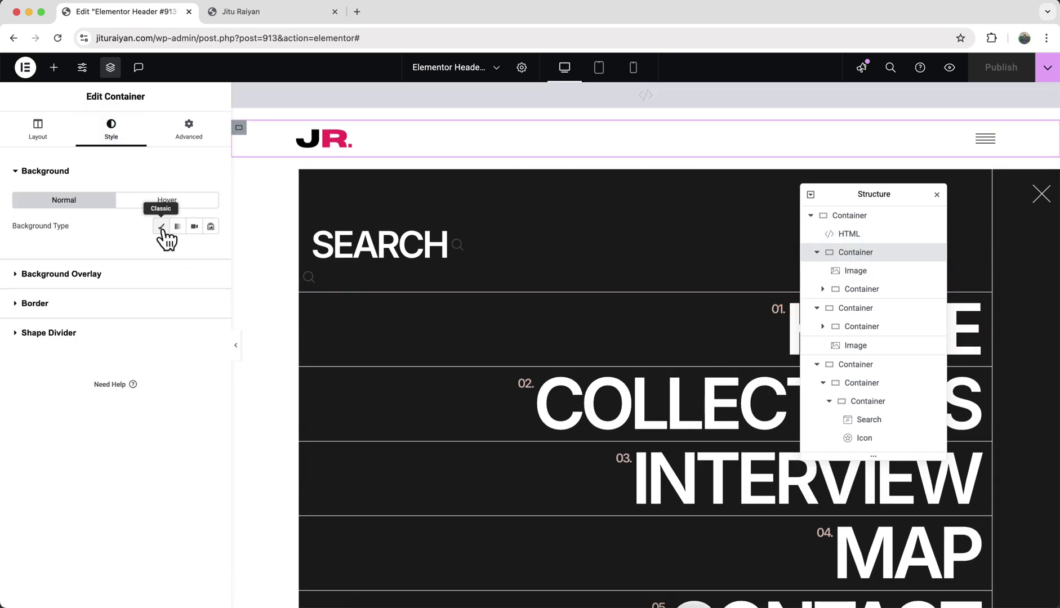
click(161, 227)
click(210, 252)
drag(193, 336, 141, 301)
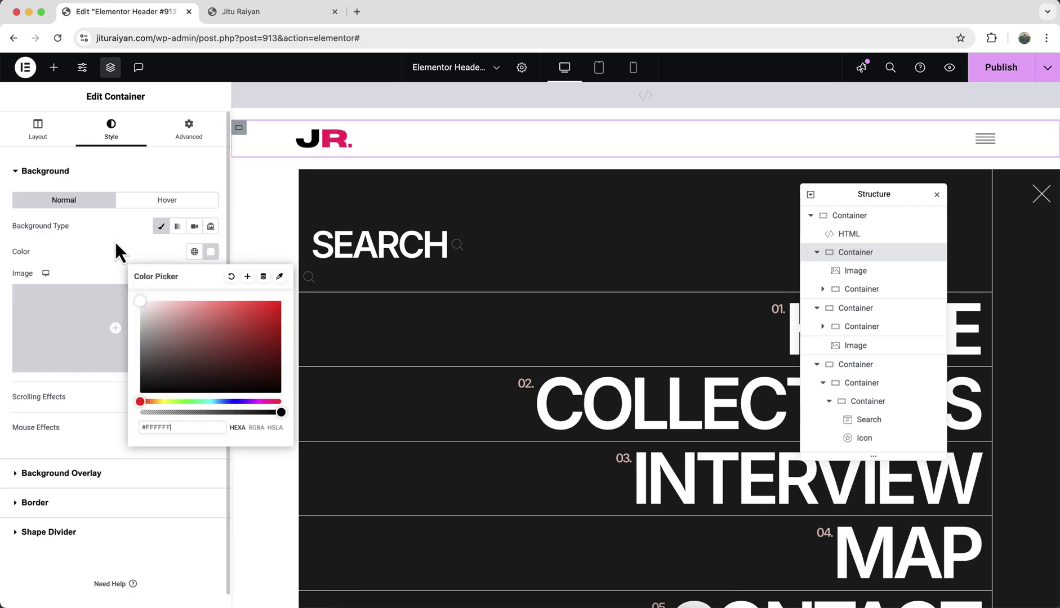
Unlink the search icon's margins and set top to -22 px and left to 5 px.
click(317, 285)
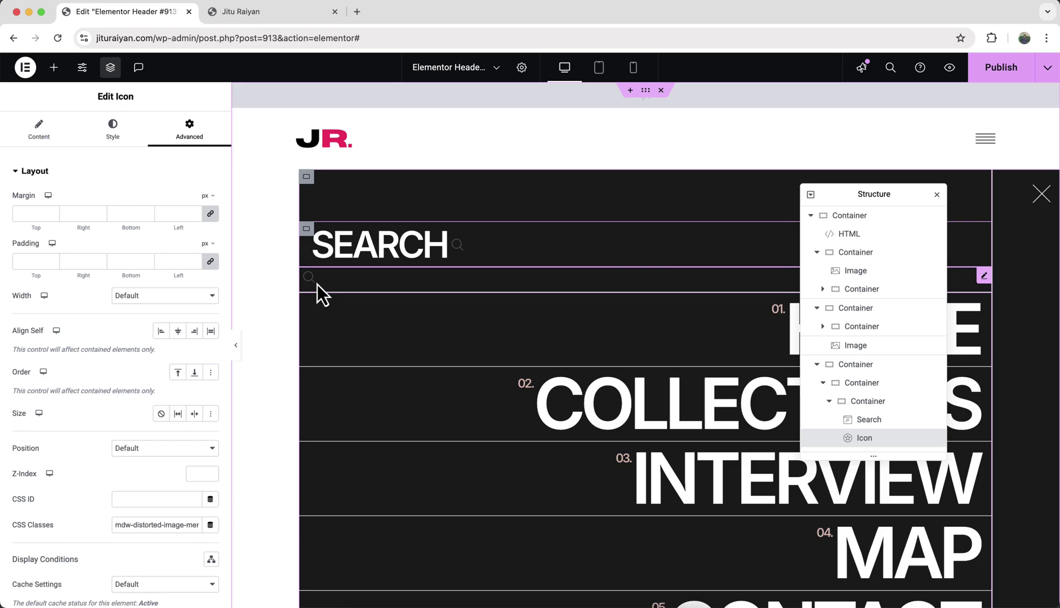
click(211, 214)
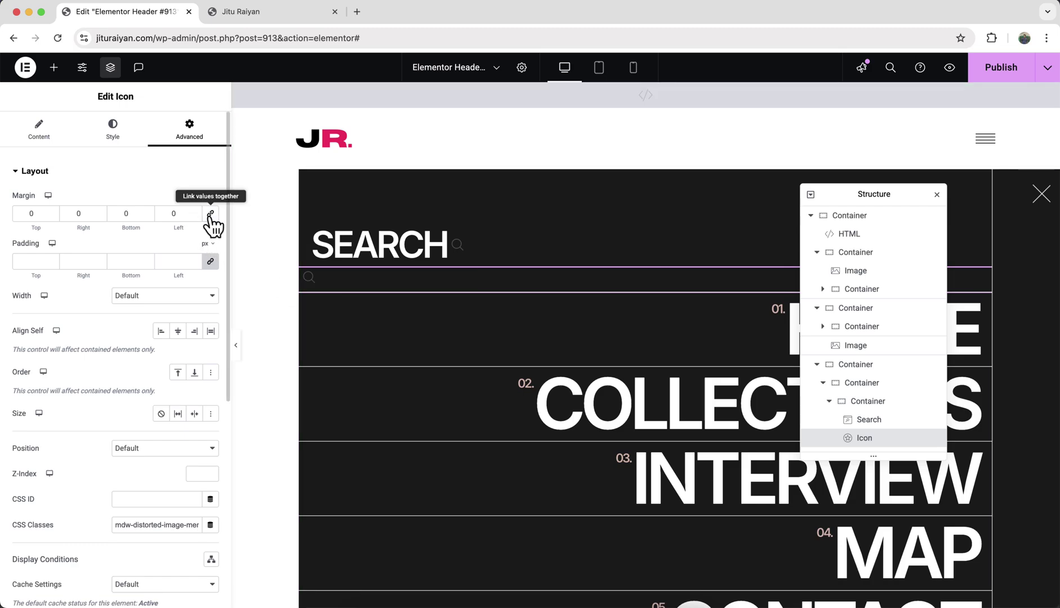
double_click(34, 214)
text(-22)
double_click(177, 213)
text(5)
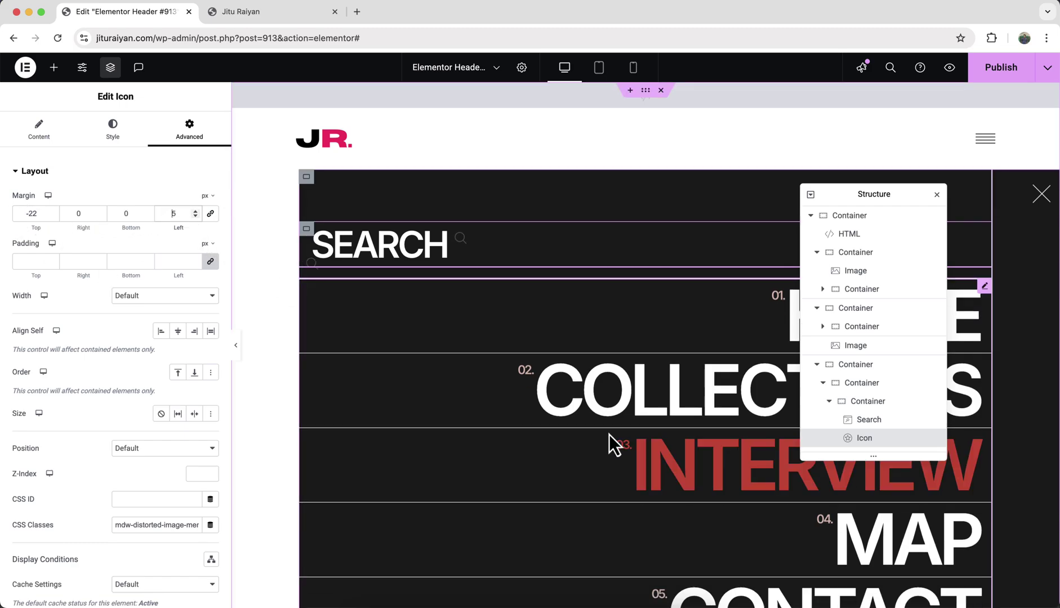
scroll(609, 434, down, 5)
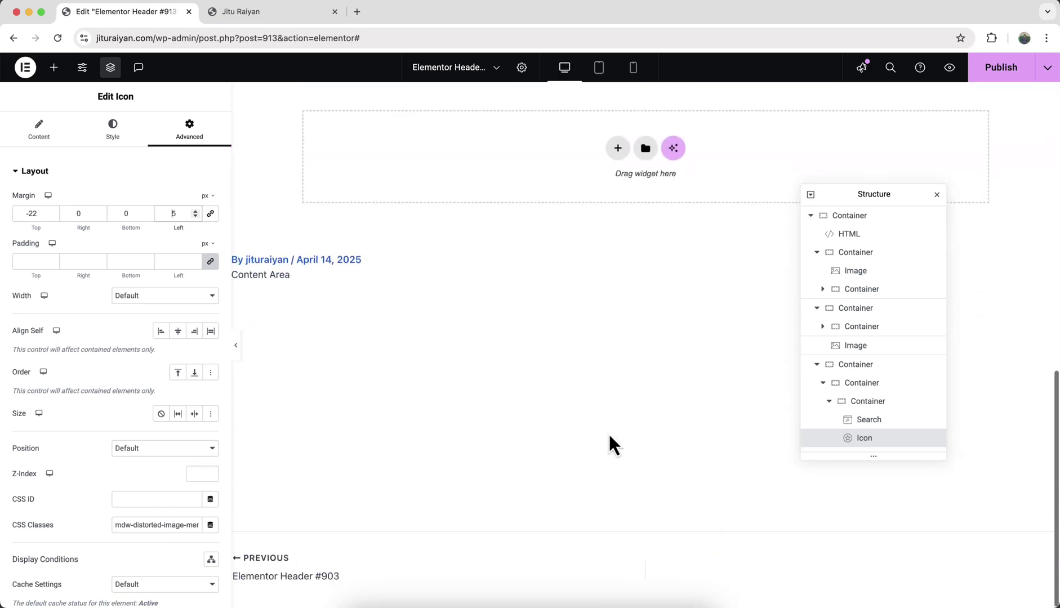
scroll(609, 445, up, 4)
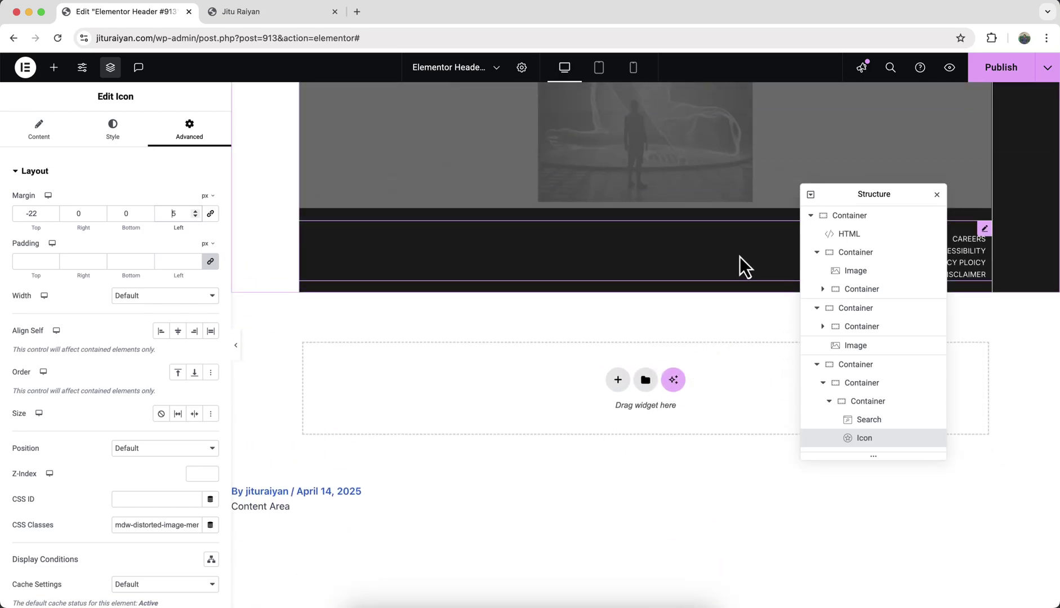
Set the menu column container's Justify Content to Space Between, then select the header's HTML widget code.
click(869, 383)
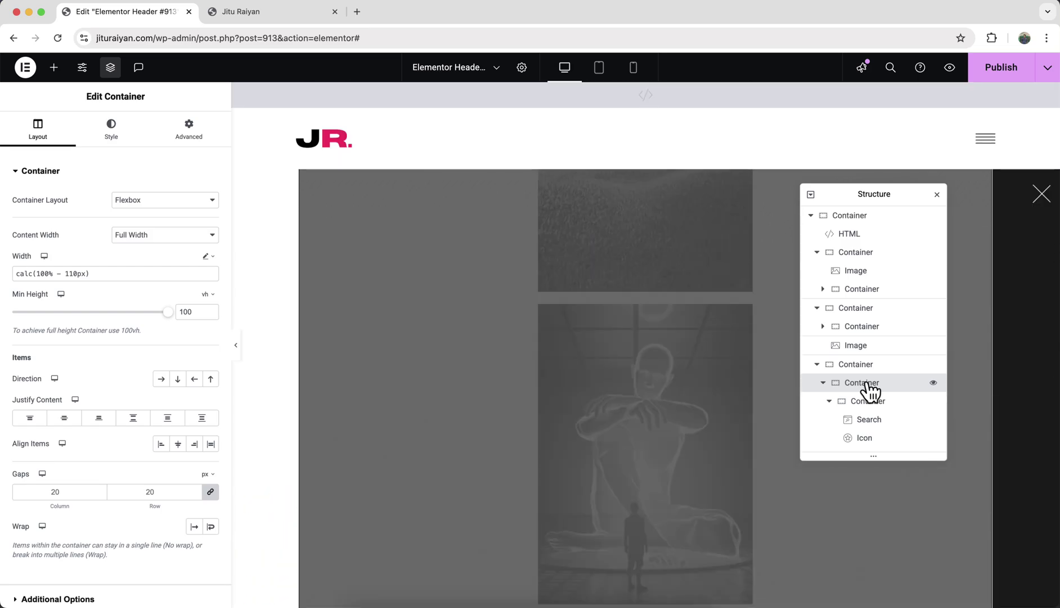
click(133, 420)
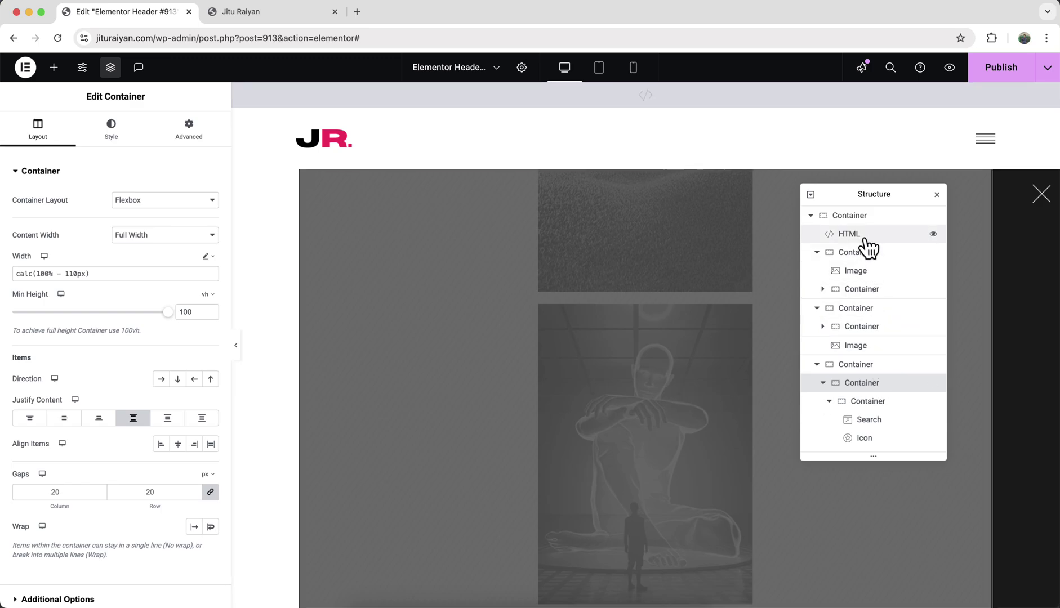
click(849, 234)
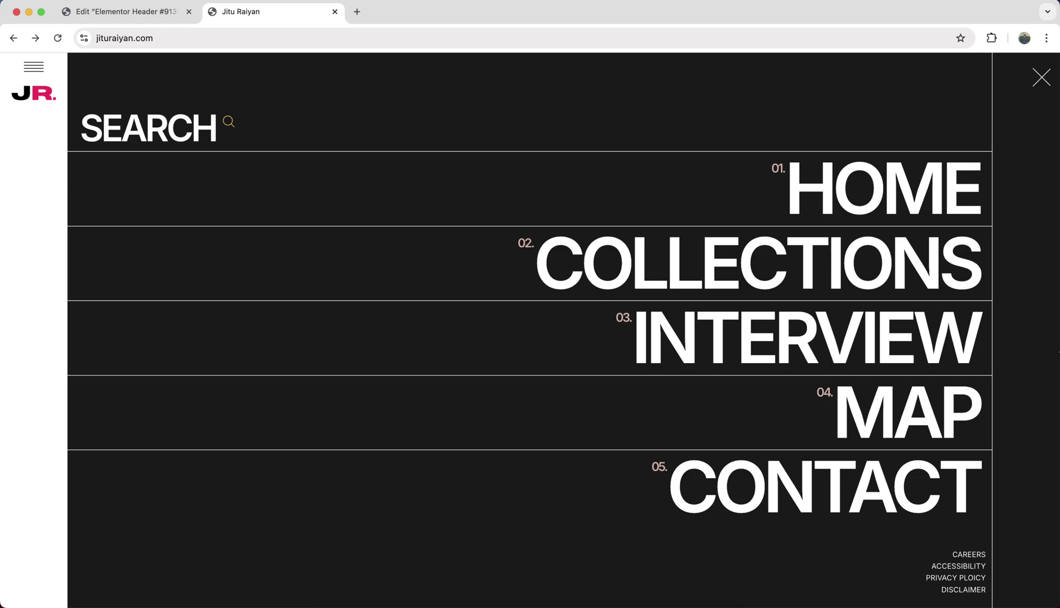
drag(1059, 352, 563, 309)
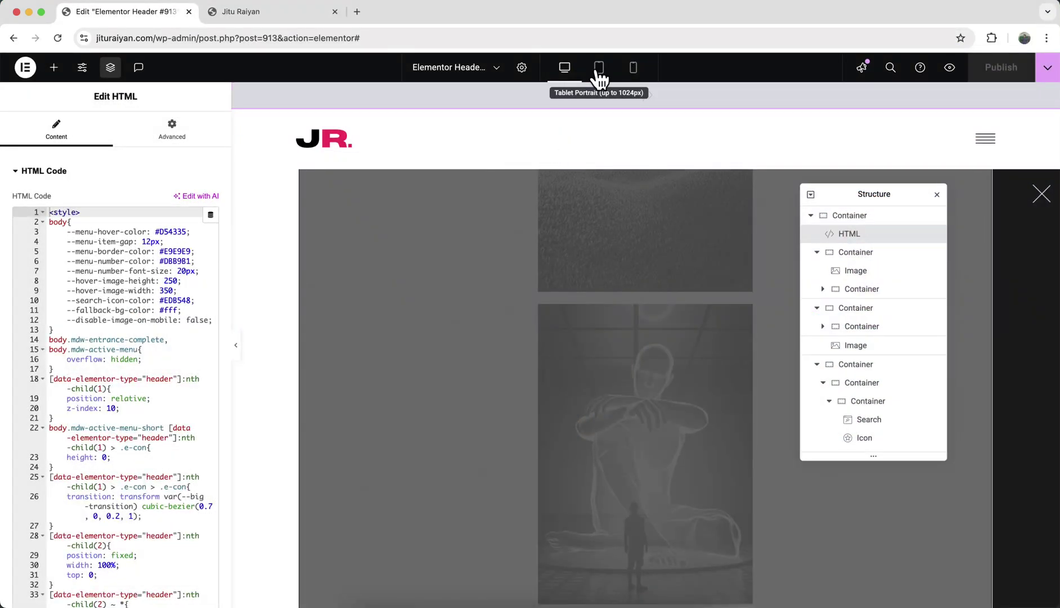
In tablet view, make the second container 80 px wide and its image 100% wide.
click(598, 76)
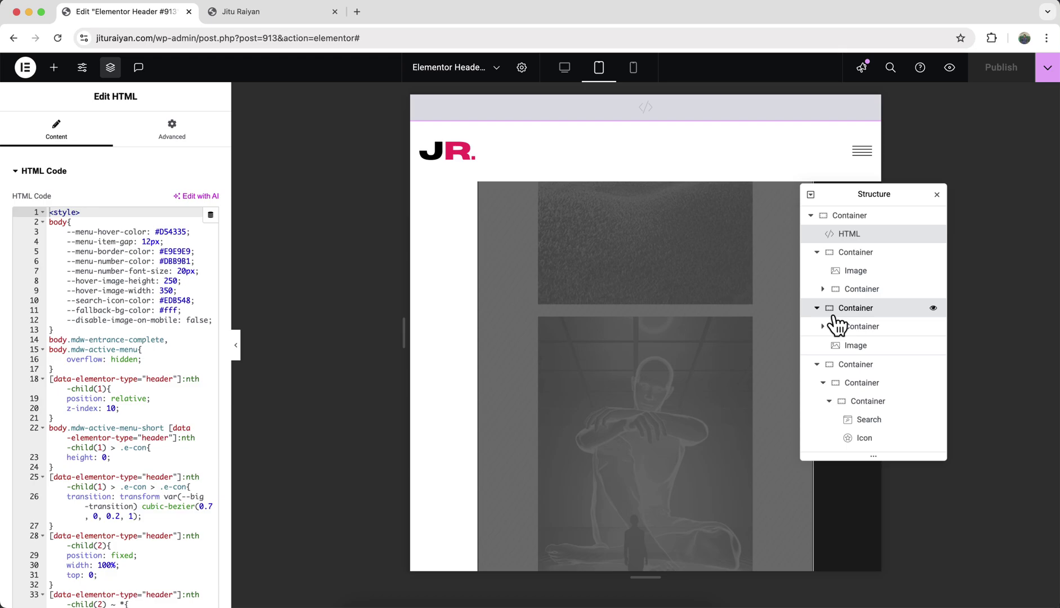
click(859, 313)
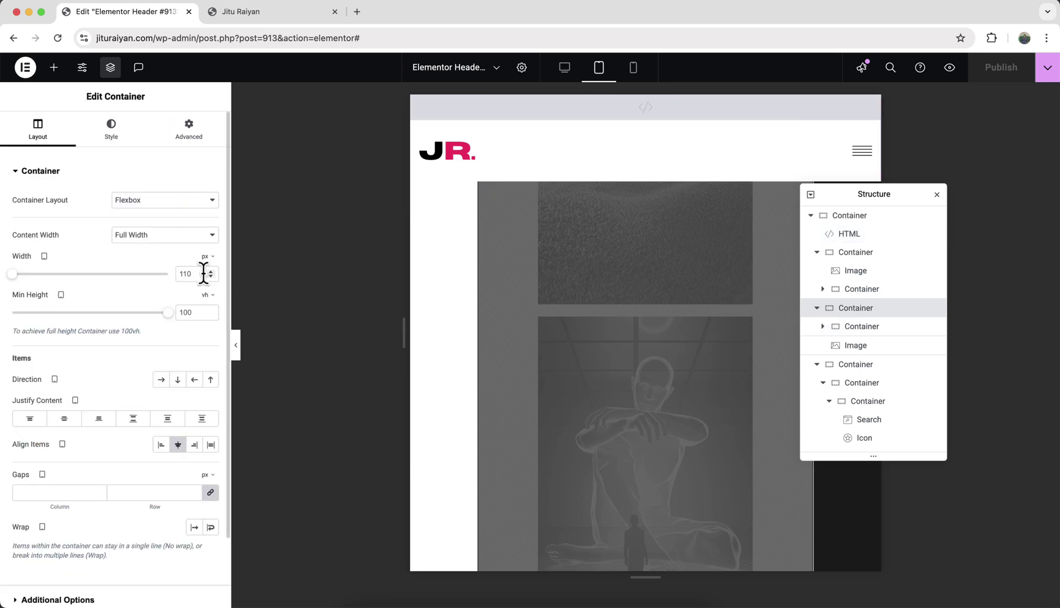
text(80)
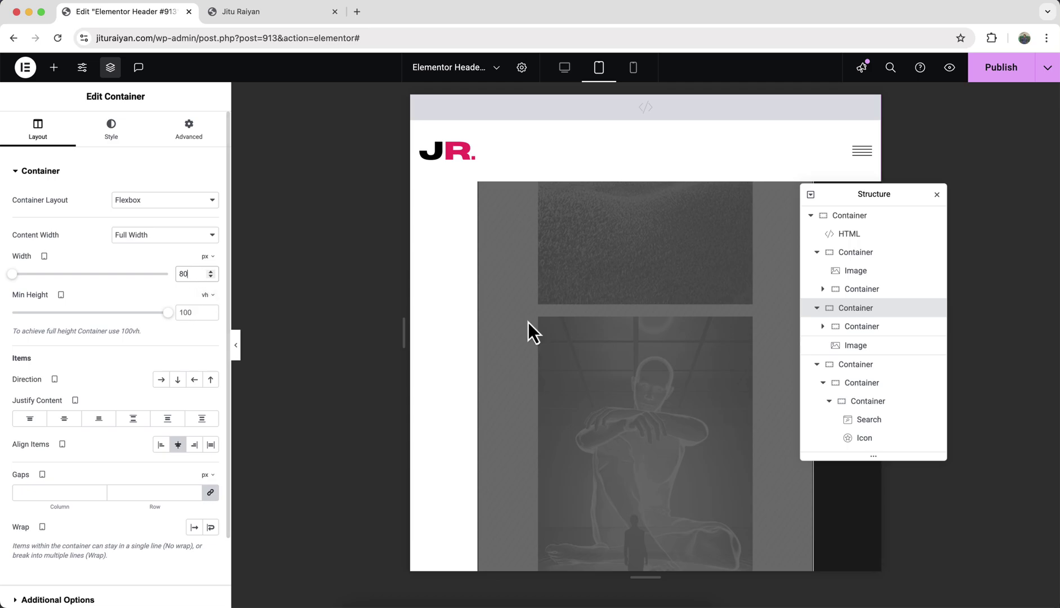
click(862, 346)
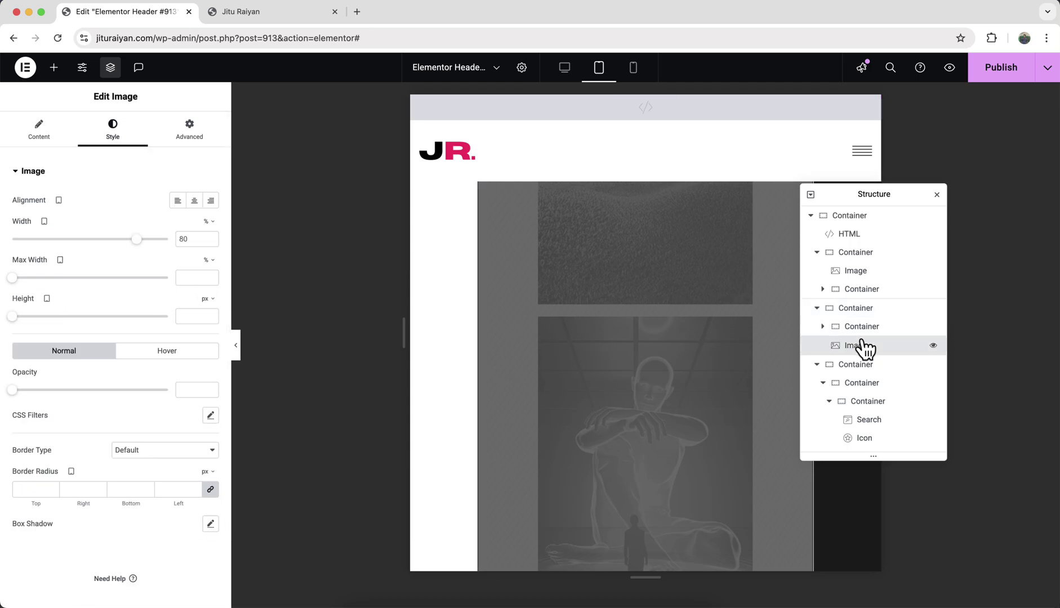
double_click(182, 237)
text(100)
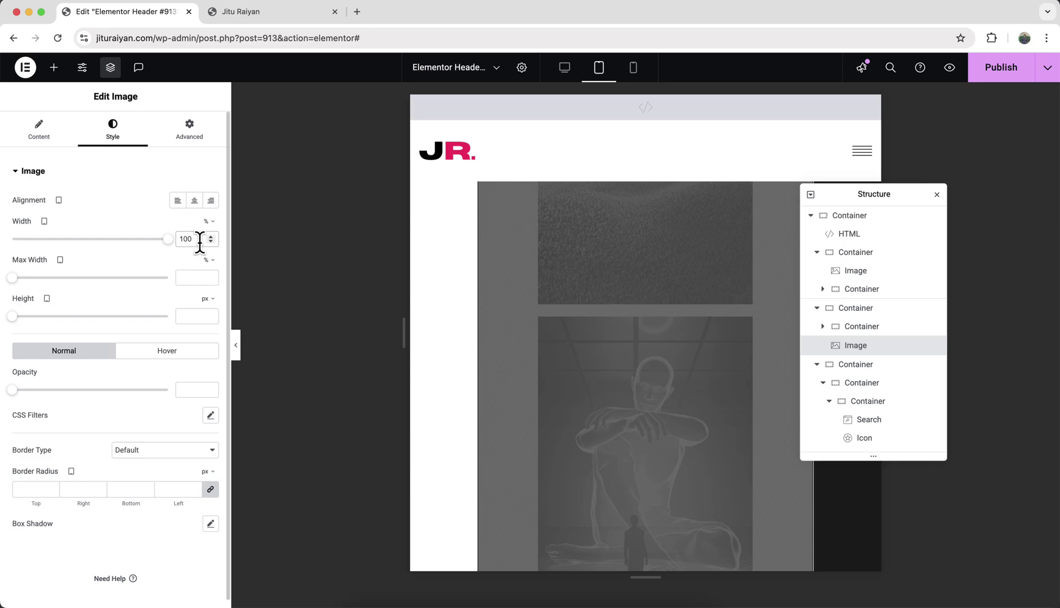
click(872, 311)
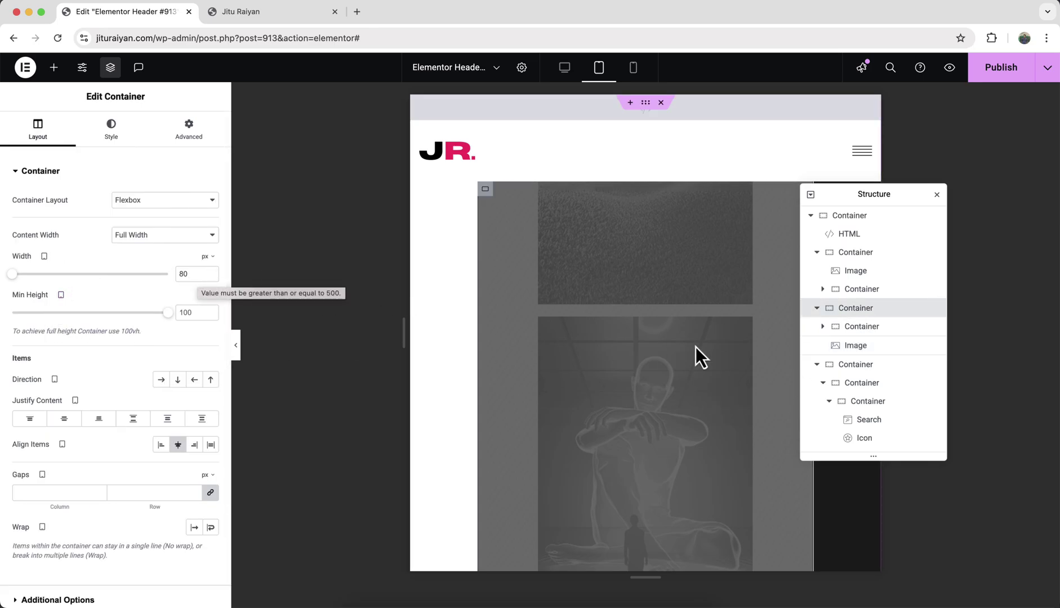
Set the menu section container and nested menu container widths to calc(100% - 80px).
click(869, 369)
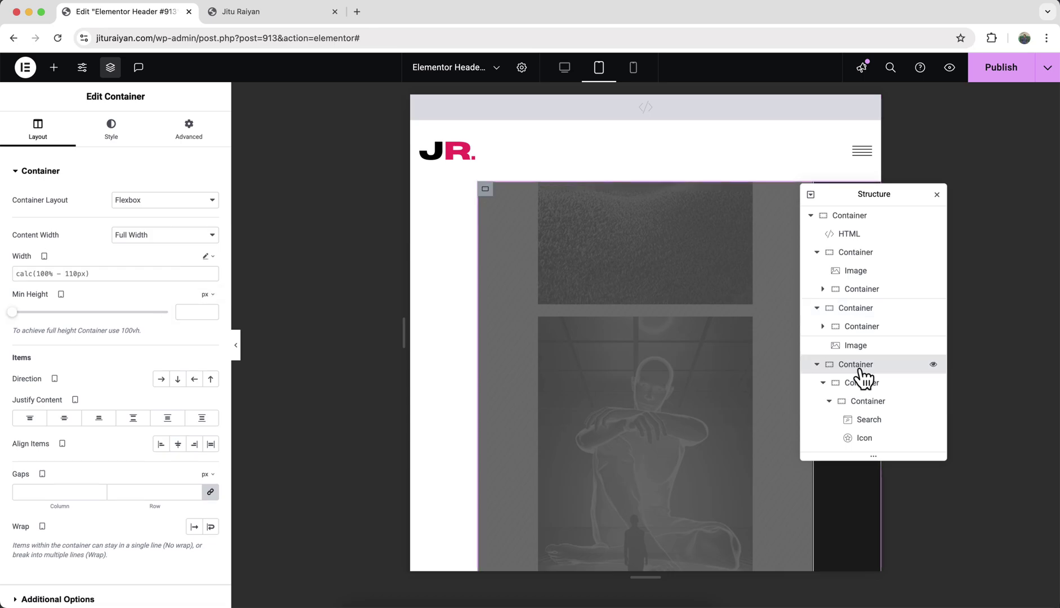
click(113, 275)
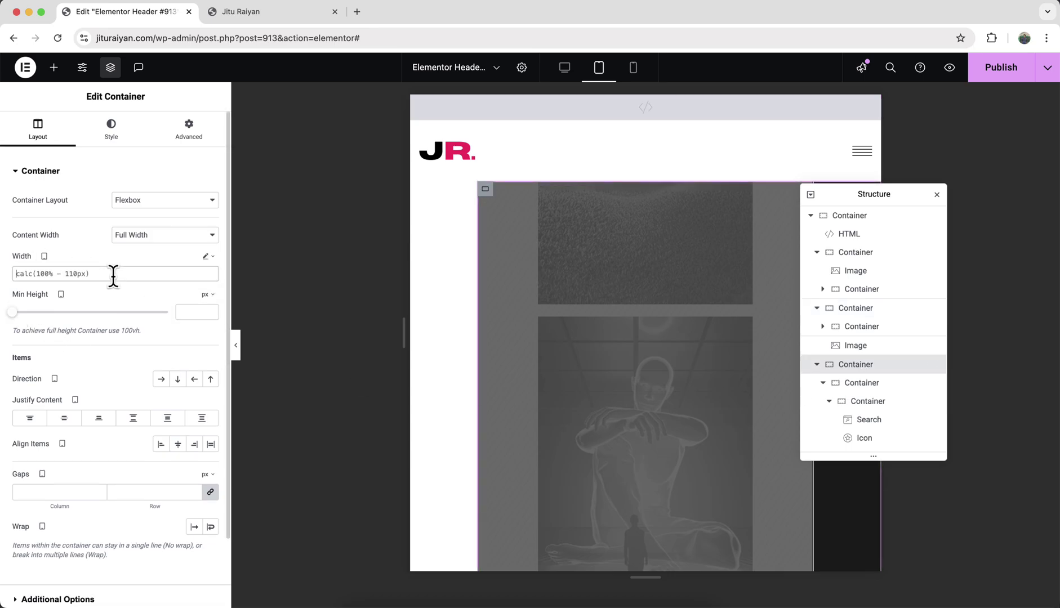
key(super+a)
text(calc(100% - 80px)
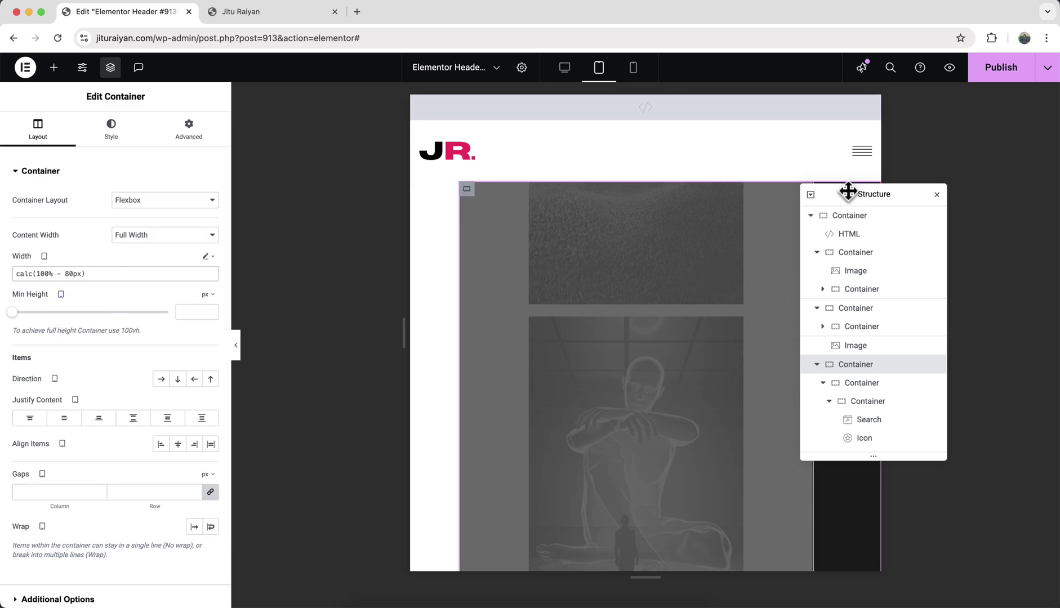
drag(848, 195, 847, 248)
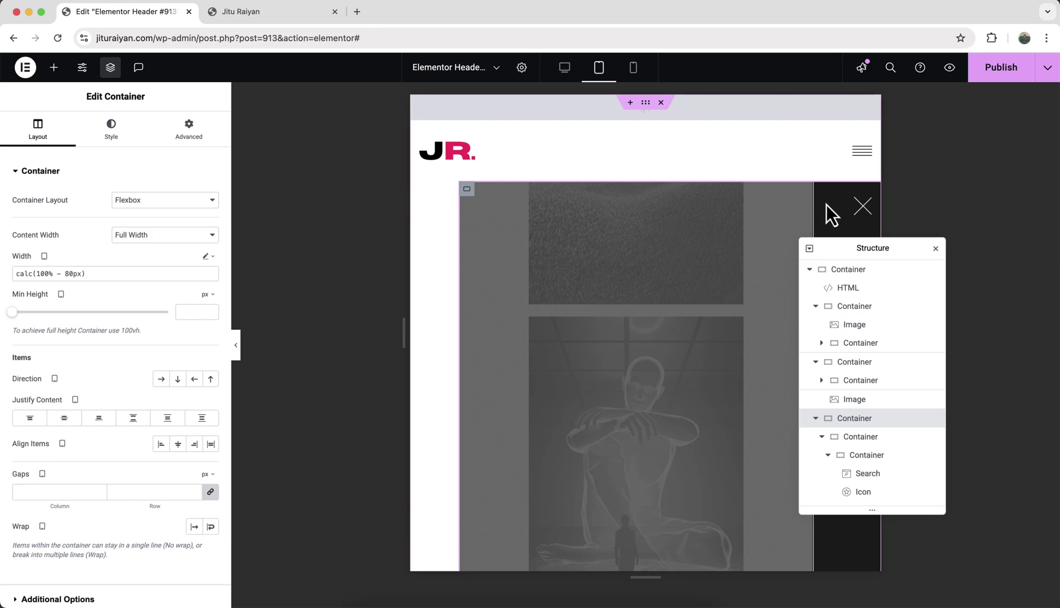
click(859, 441)
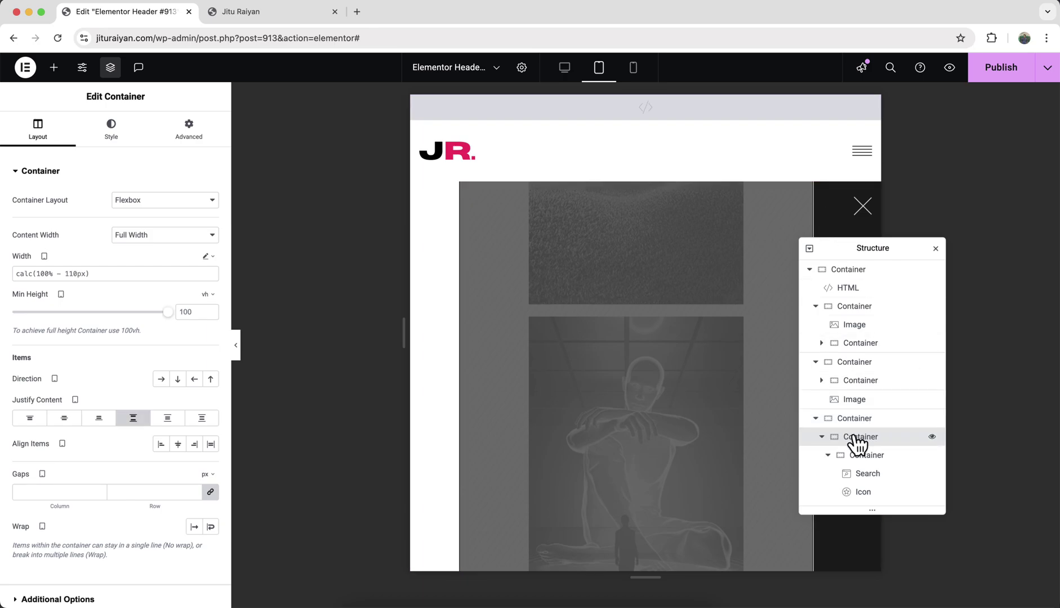
click(119, 275)
key(ctrl+a)
text(calc(100% - 80px))
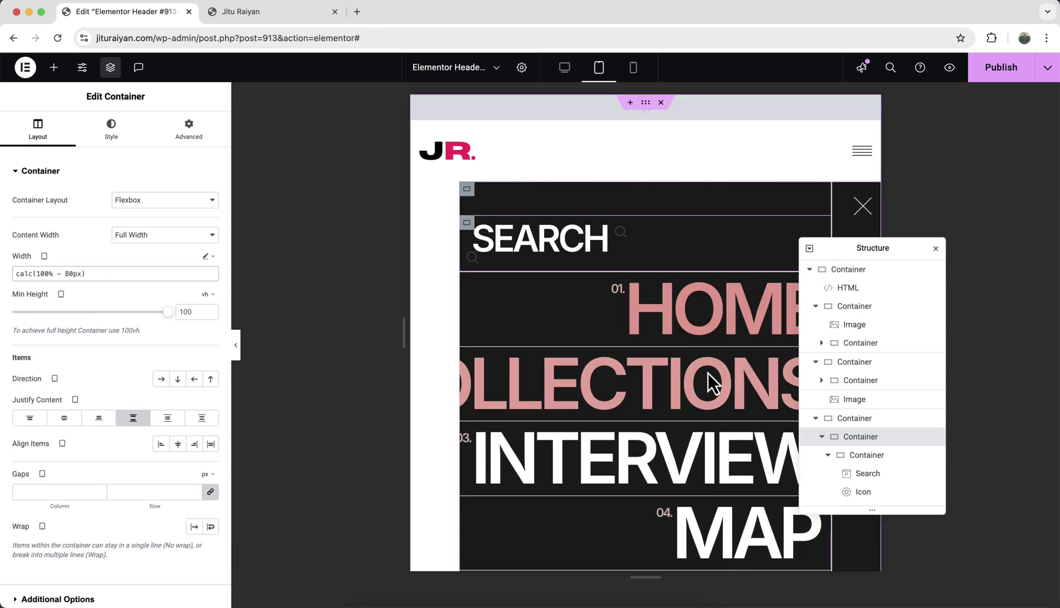
Set the tablet menu links' typography size to 70 px.
click(677, 379)
click(137, 345)
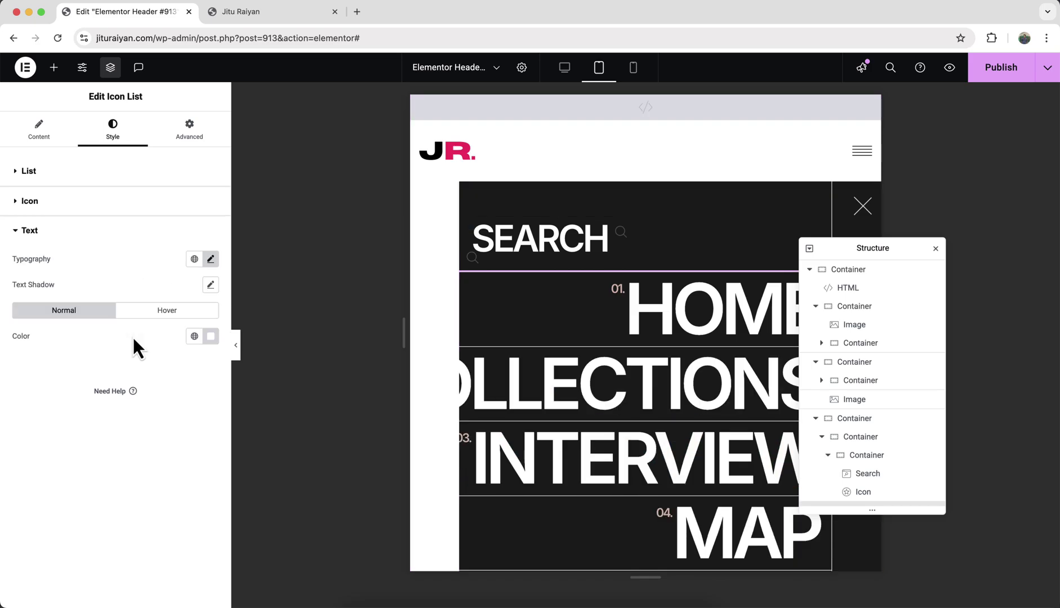
click(210, 260)
text(70)
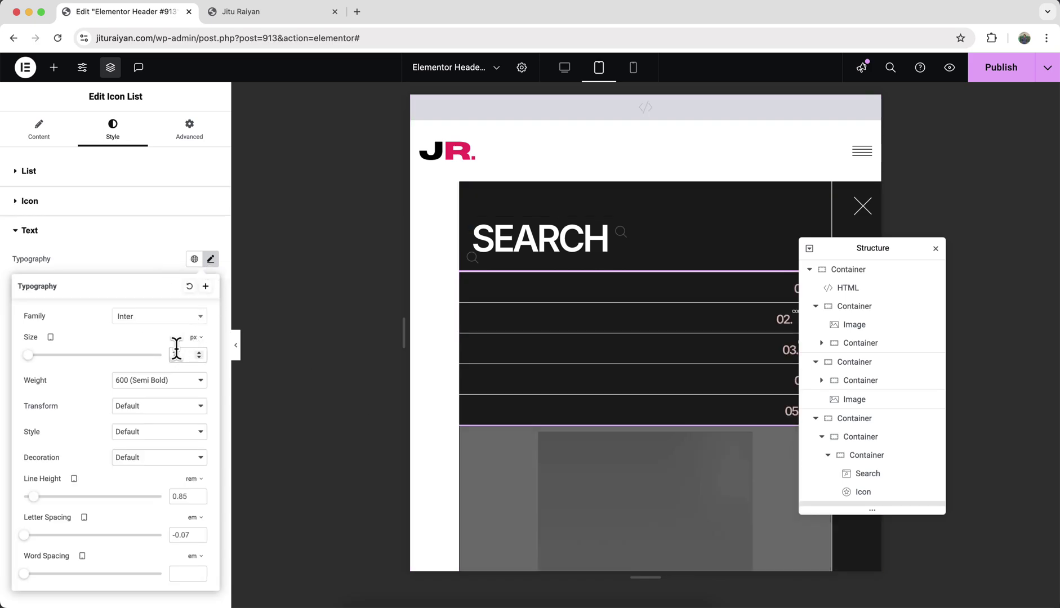
Set the SEARCH text size to 50 px and publish the header.
click(524, 275)
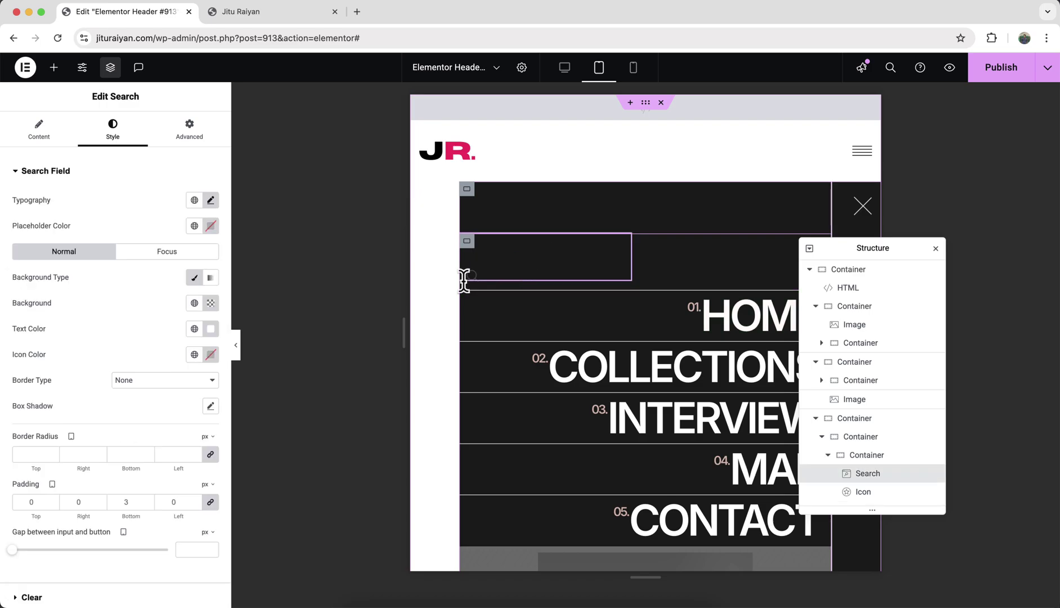
click(211, 200)
click(185, 296)
text(5)
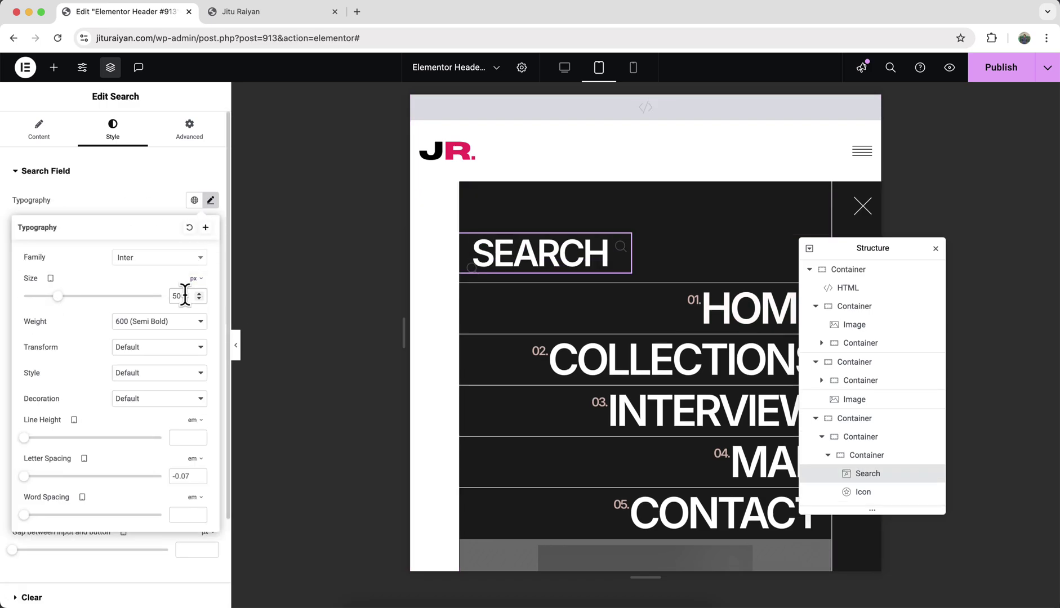
text(0)
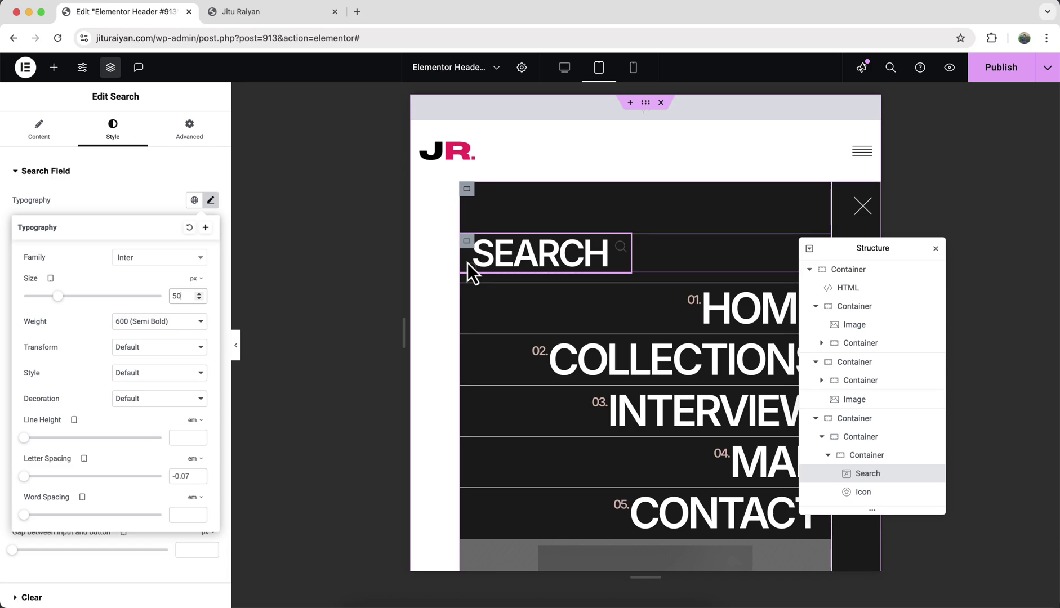
click(1001, 70)
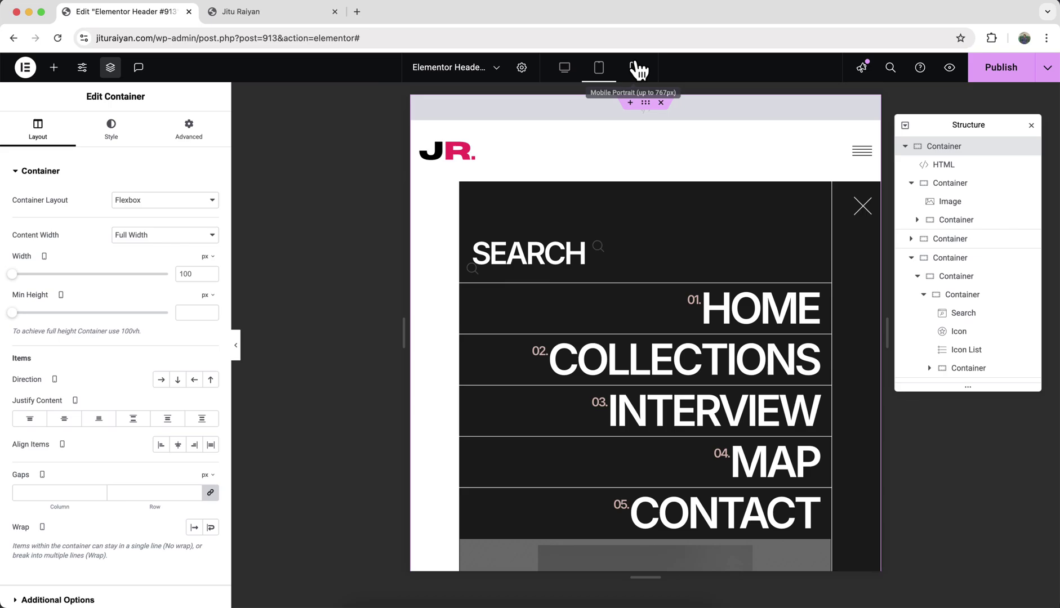
In mobile view, hide the fixed hover-image container on mobile.
click(636, 68)
click(938, 239)
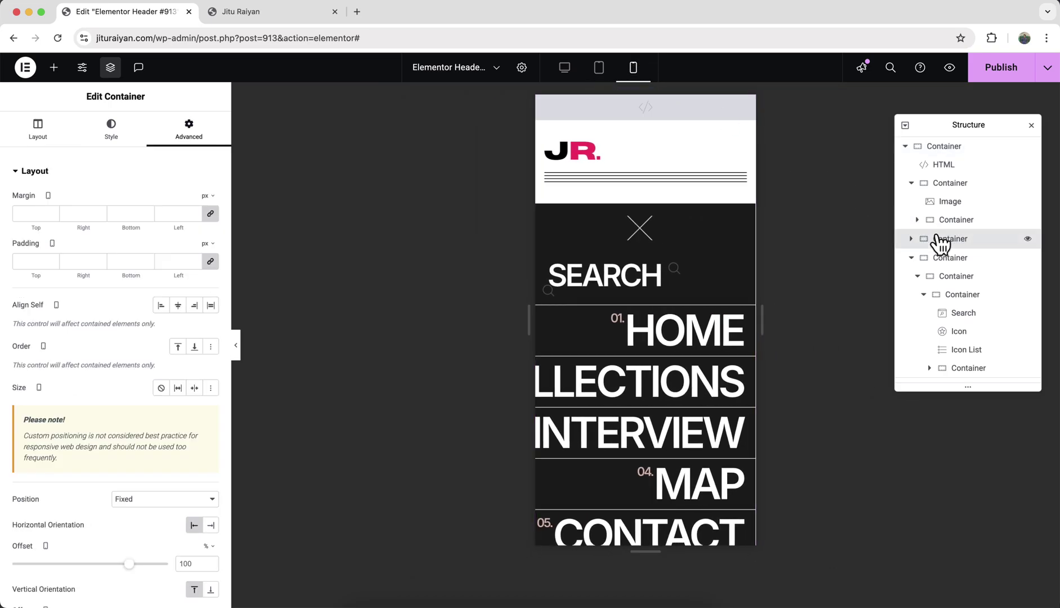
scroll(33, 505, down, 7)
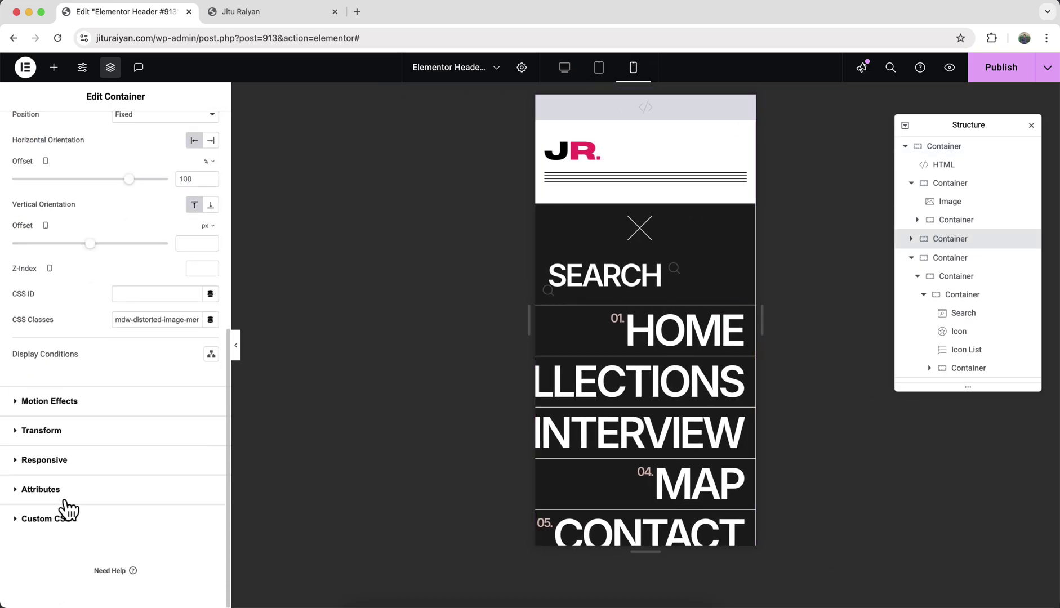
click(115, 469)
click(204, 375)
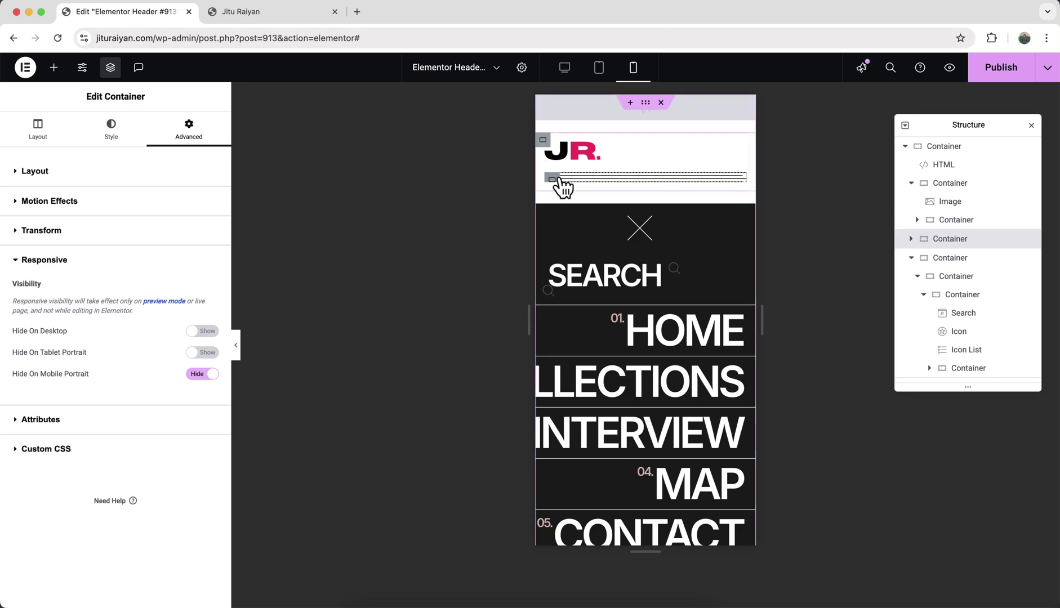
Set the hamburger container width to 32 px, then select the close-icon container.
click(552, 180)
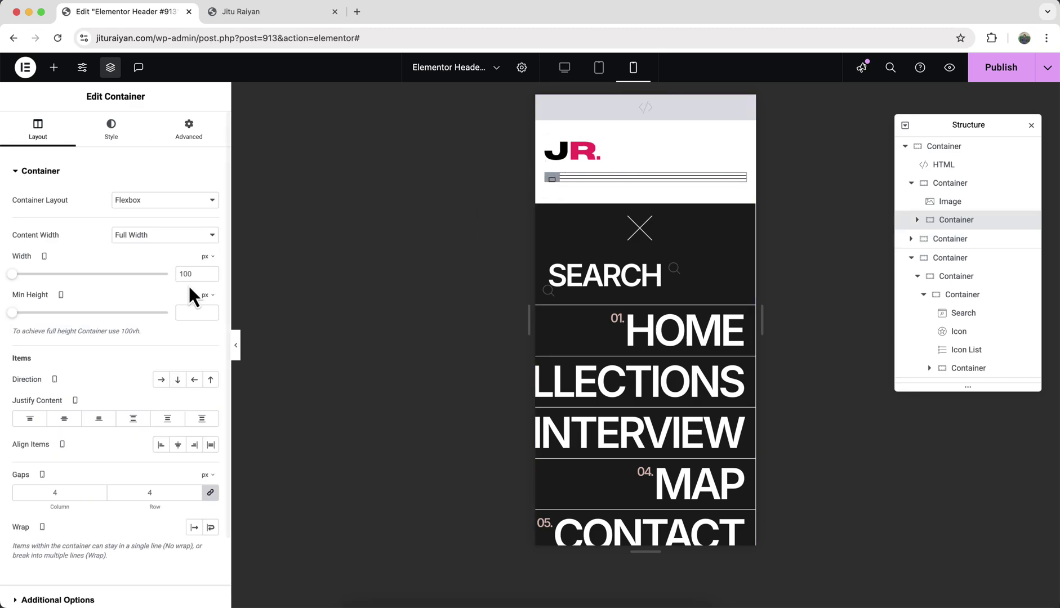
text(3)
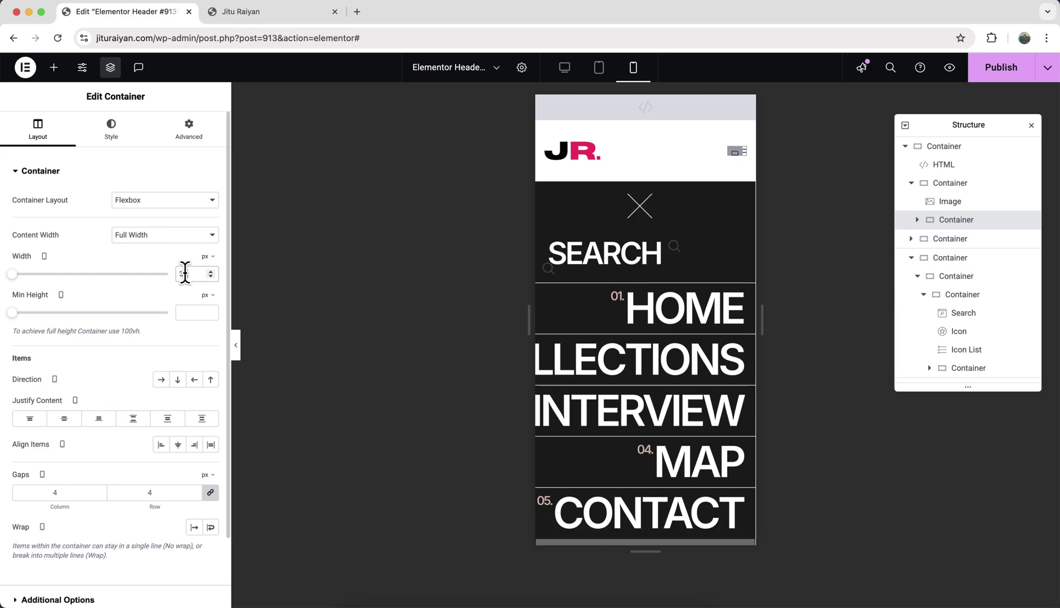
text(2)
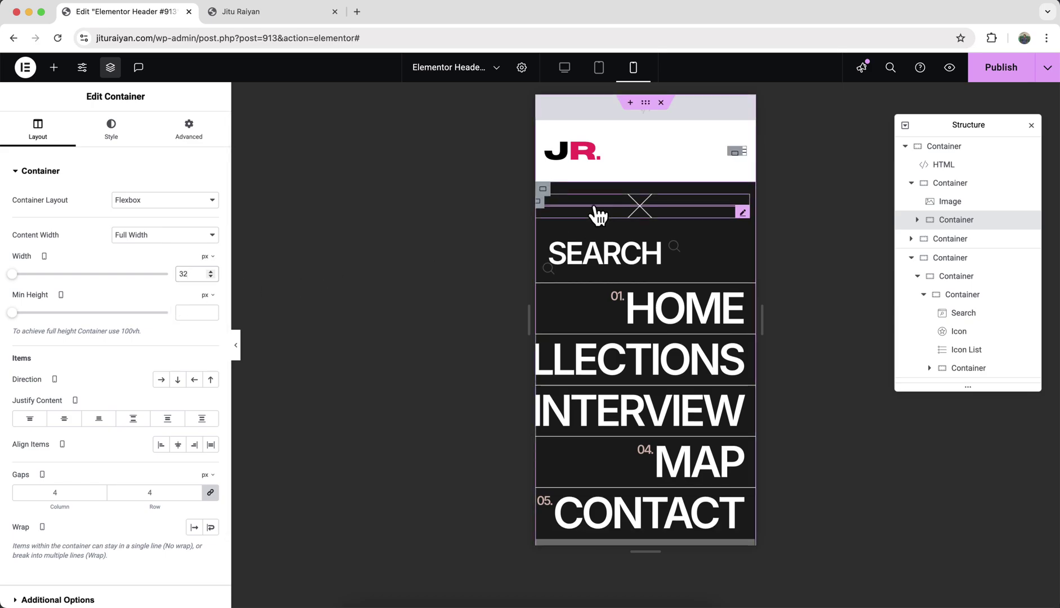
click(545, 203)
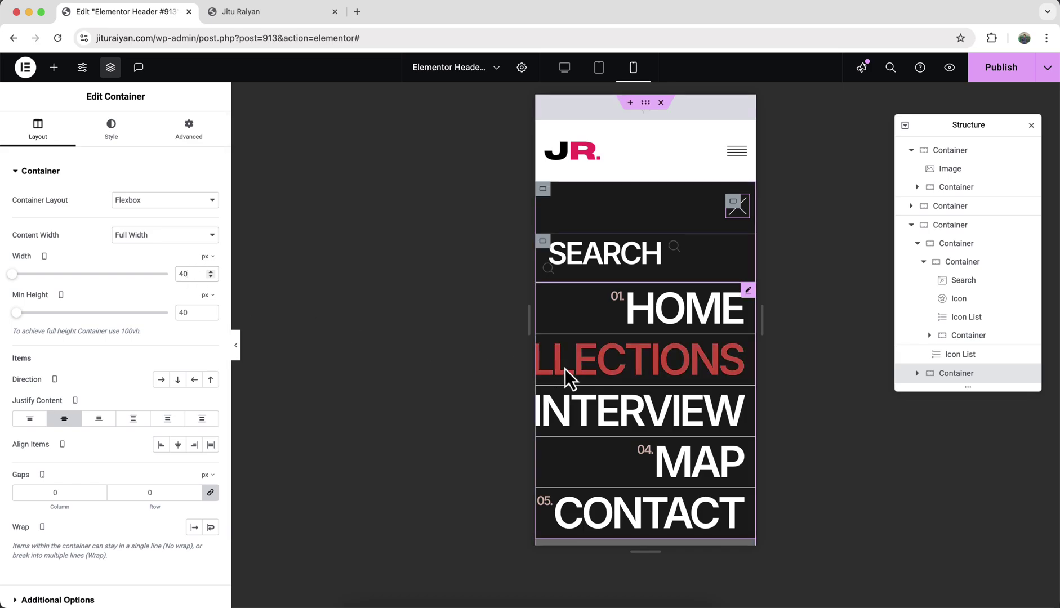
Set the mobile menu links to 42 px and remove the menu container's right border.
click(638, 363)
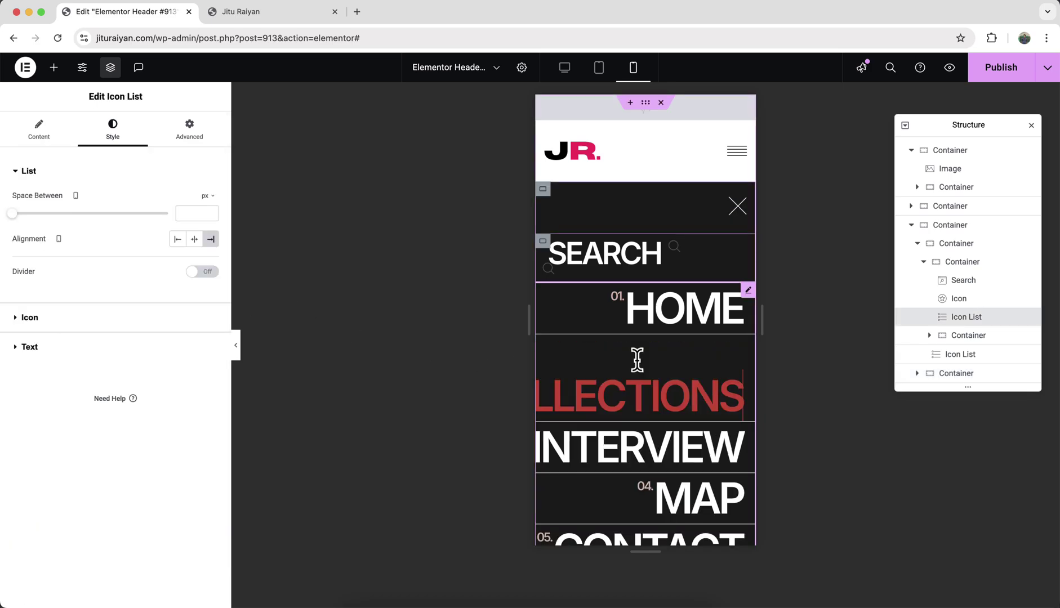
click(85, 345)
click(210, 259)
double_click(182, 355)
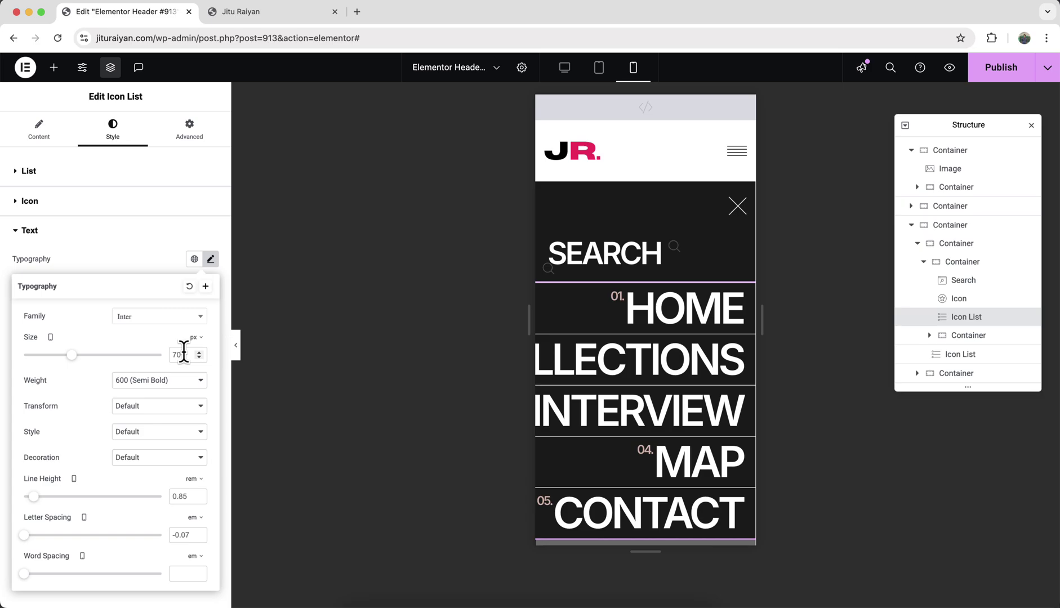
text(42)
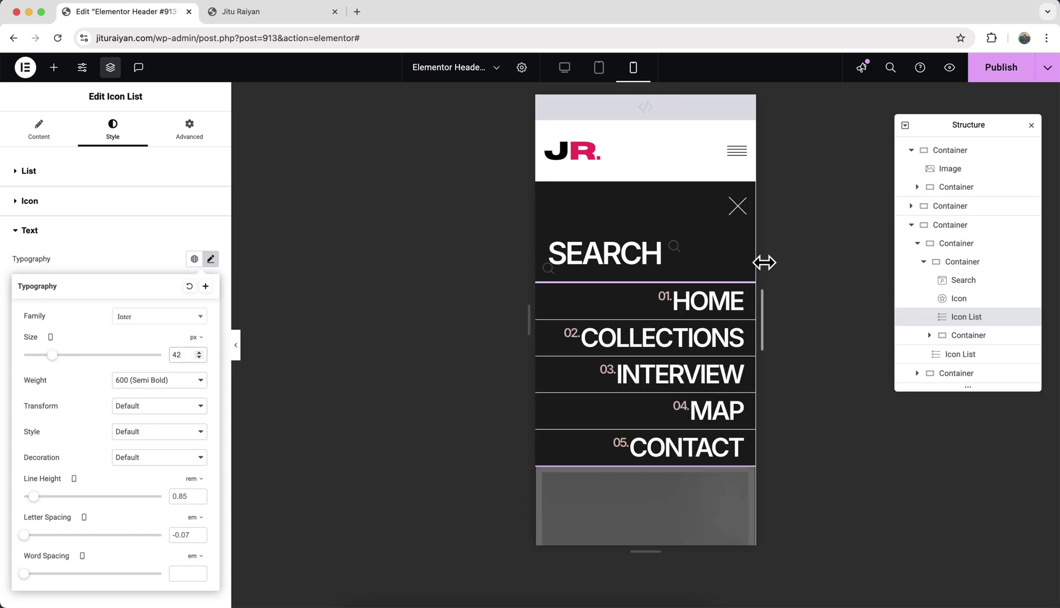
click(958, 247)
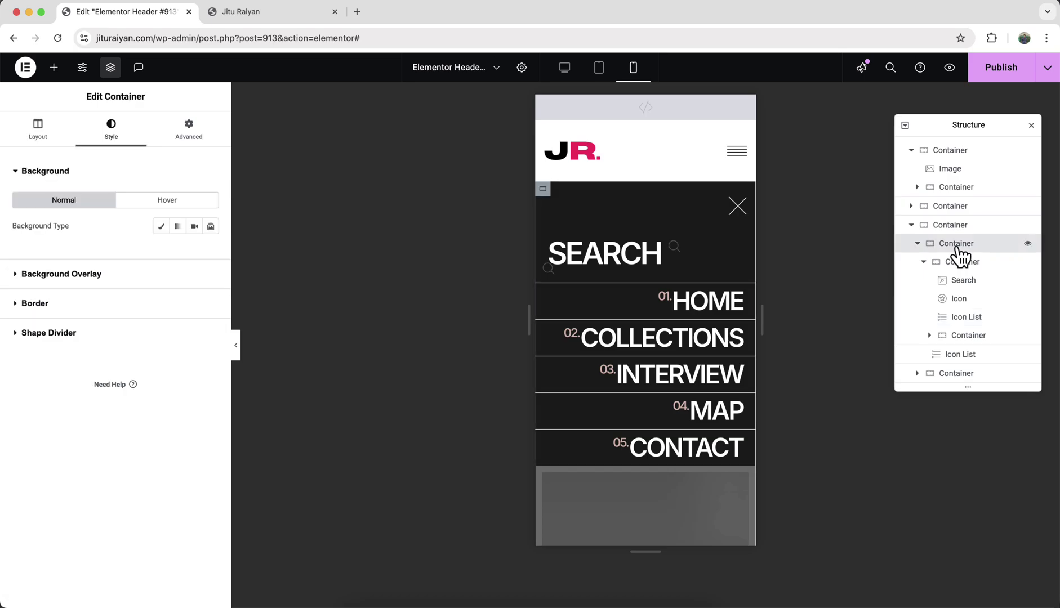
click(45, 305)
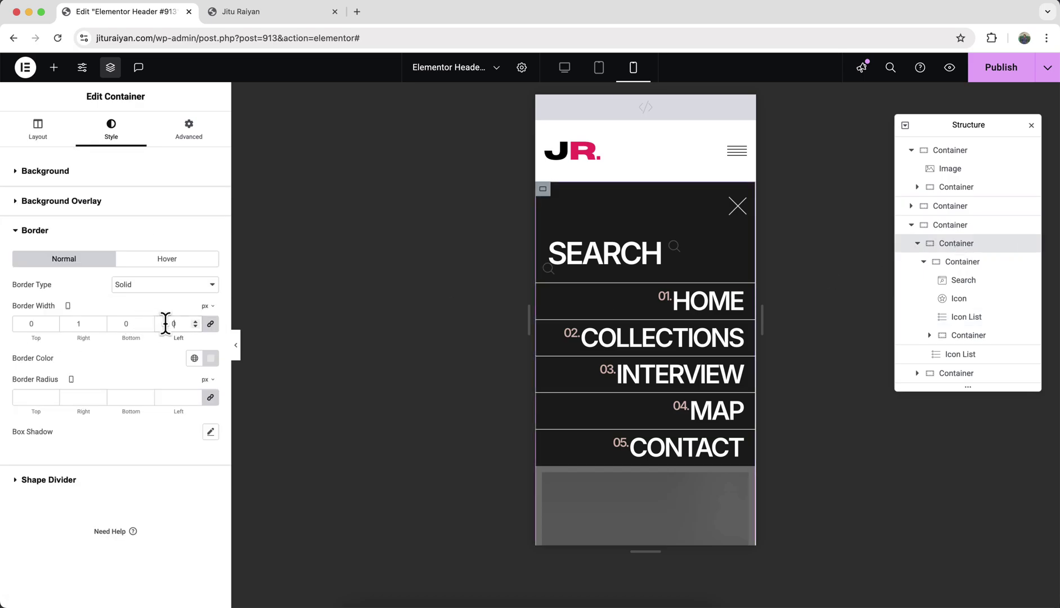
key(Down)
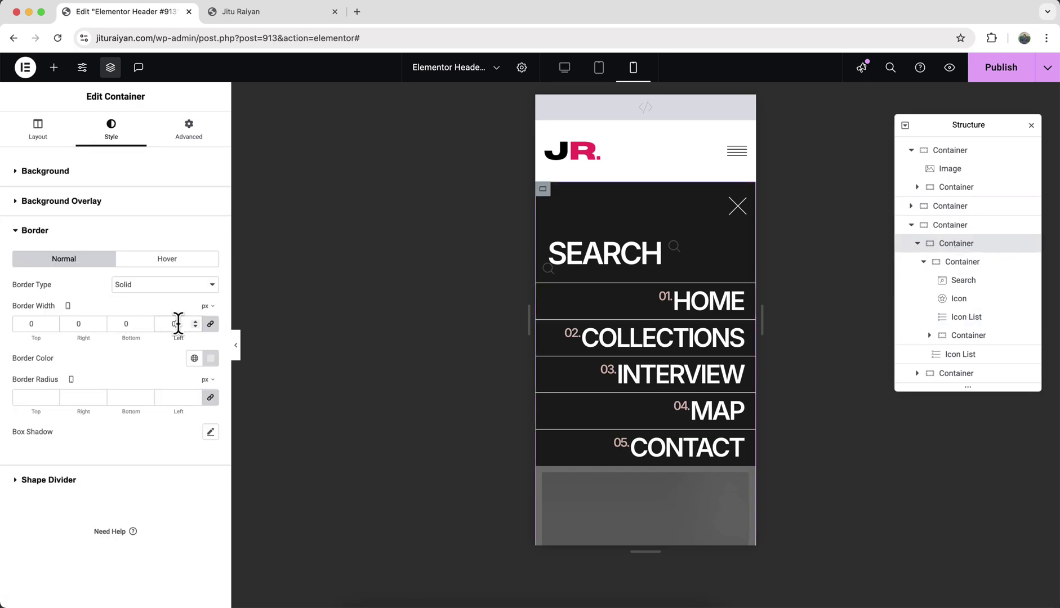
Make the search text 35 px with a 10 px left margin and a 180 px custom width.
click(591, 270)
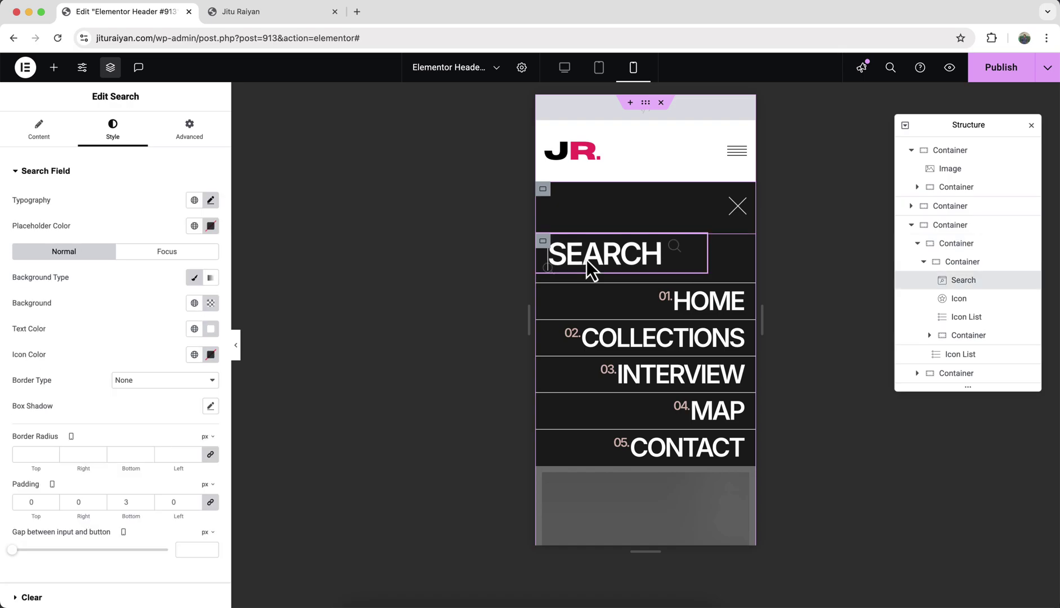
click(211, 200)
double_click(198, 294)
text(35)
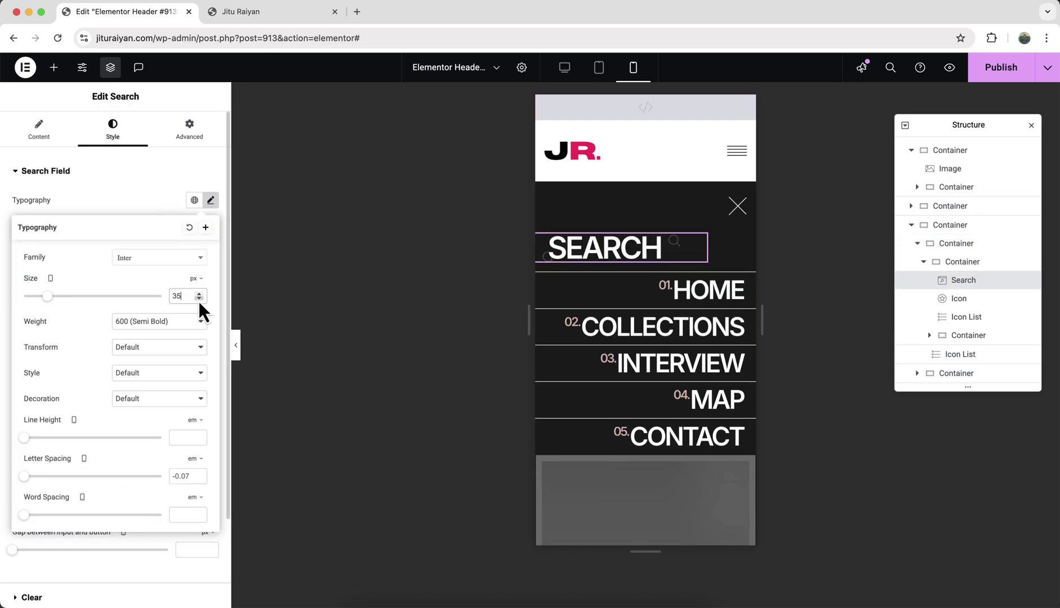
click(189, 132)
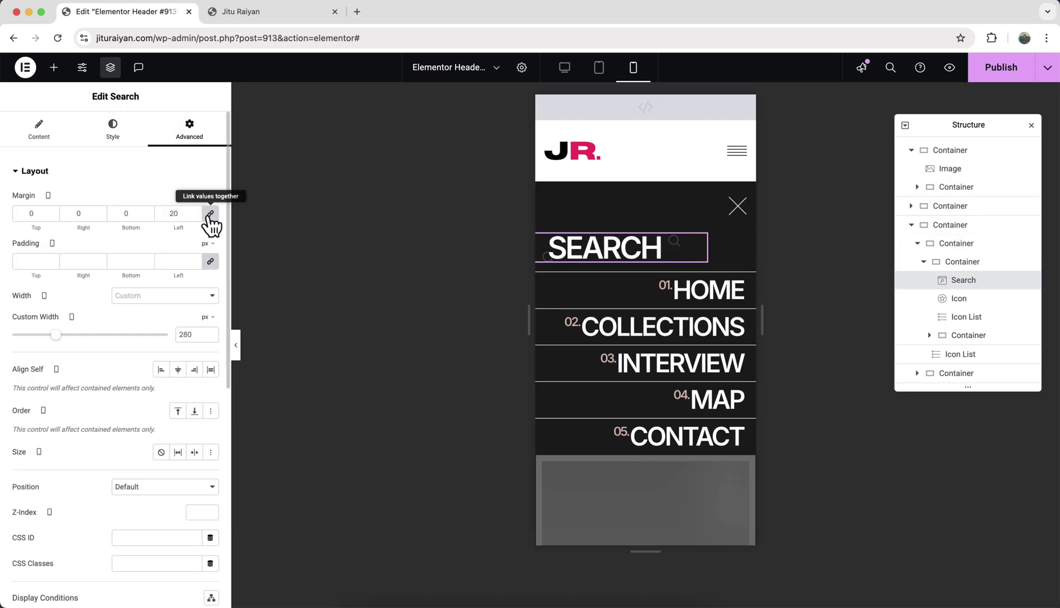
click(210, 213)
click(166, 214)
click(183, 333)
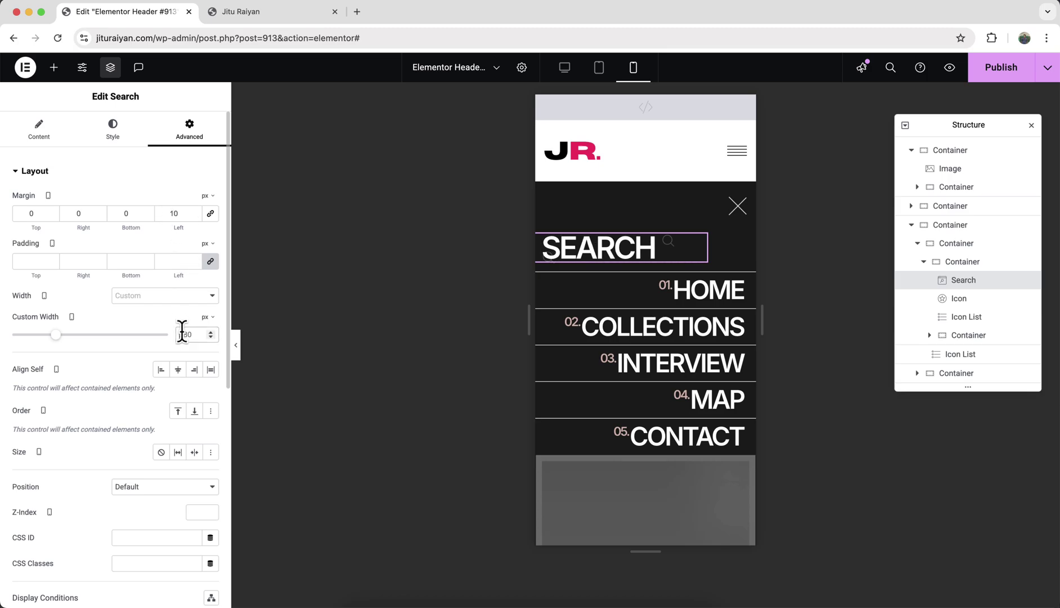
text(180)
key(ctrl+Tab)
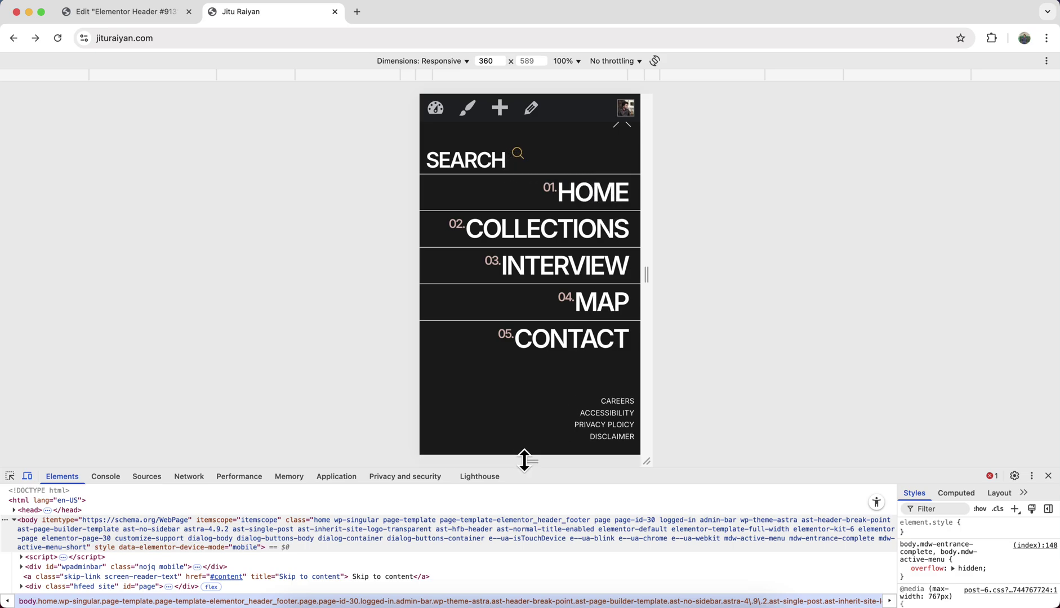
Preview the live mobile menu at a shorter viewport height, then return to the Elementor editor.
drag(530, 461, 525, 425)
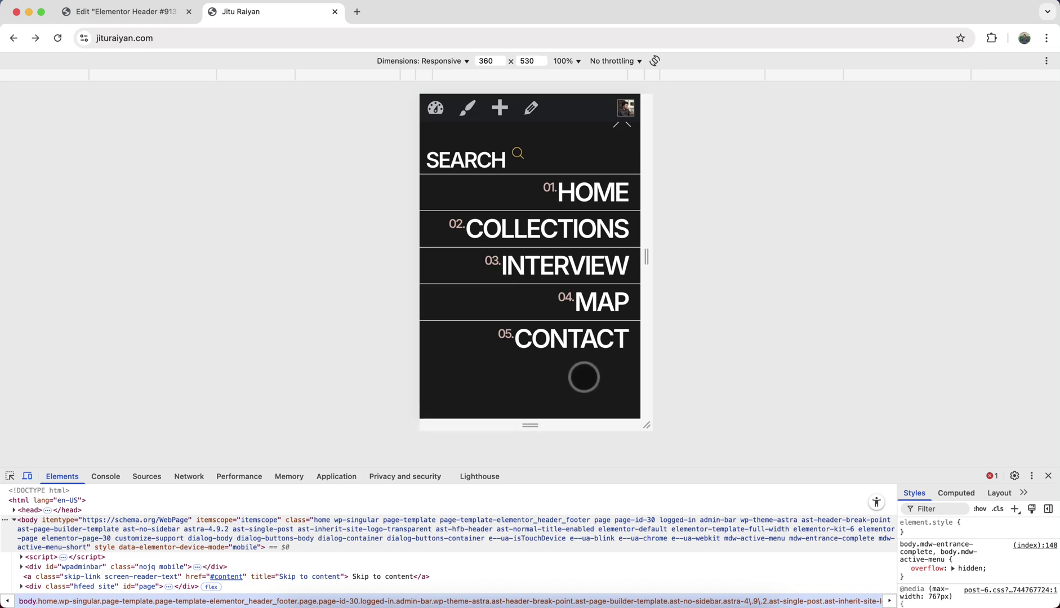
click(141, 12)
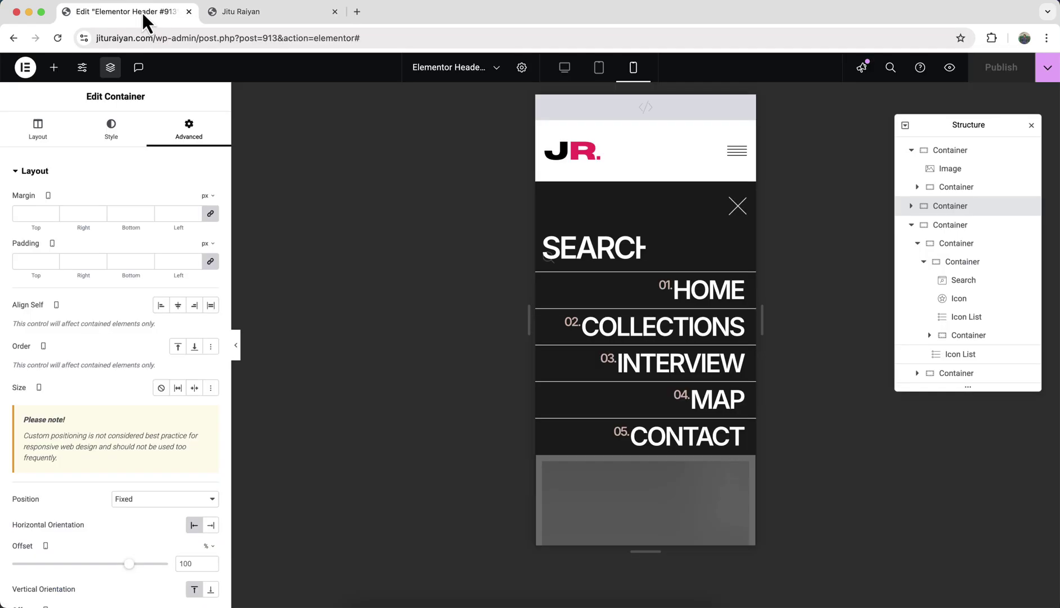
Set the menu container to No Wrap and give the icon an unlinked top margin of -10.
click(949, 246)
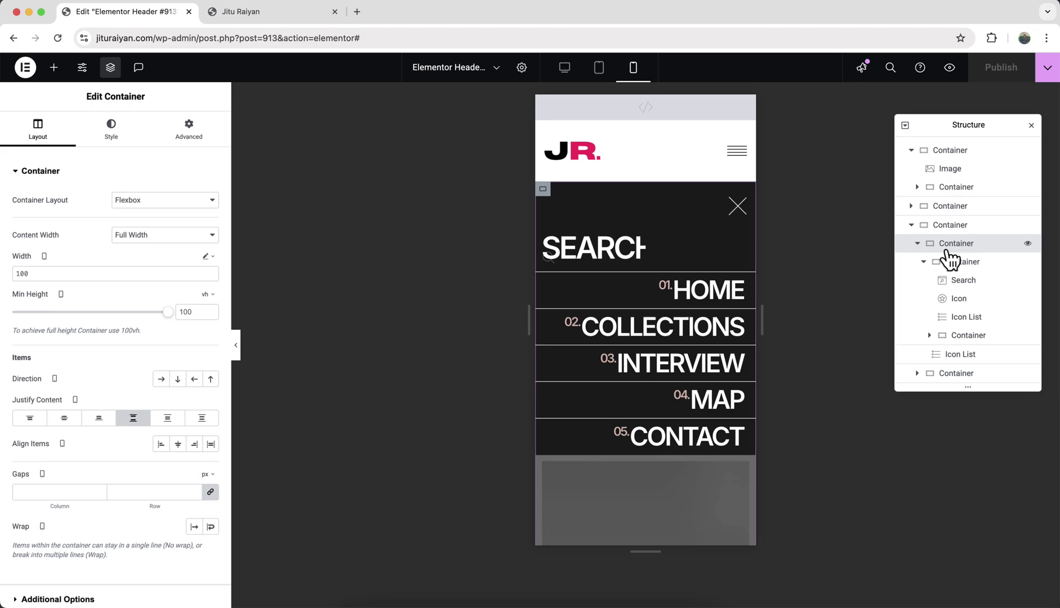
click(194, 527)
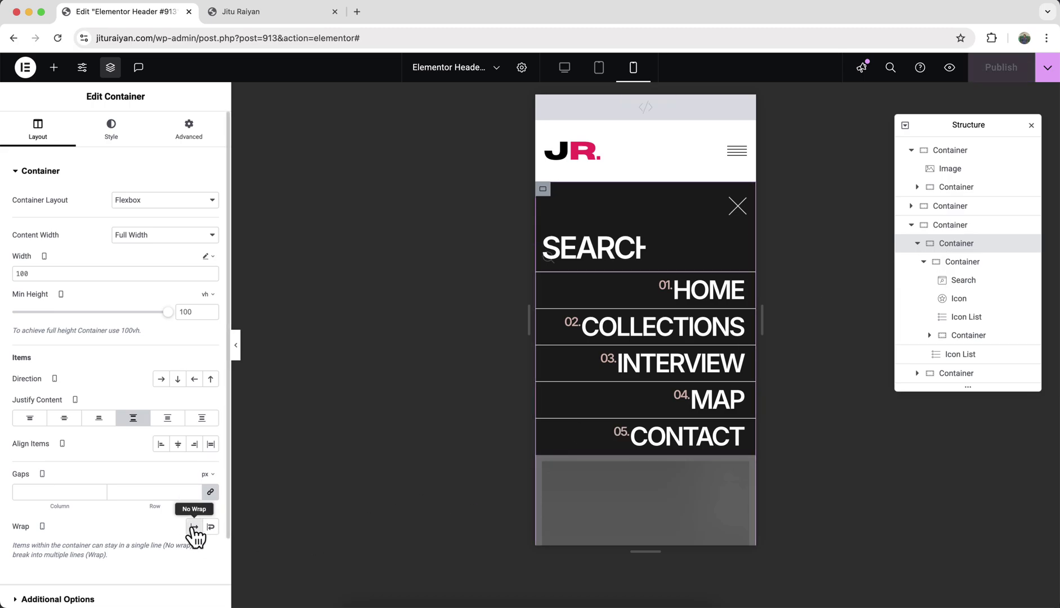
click(942, 301)
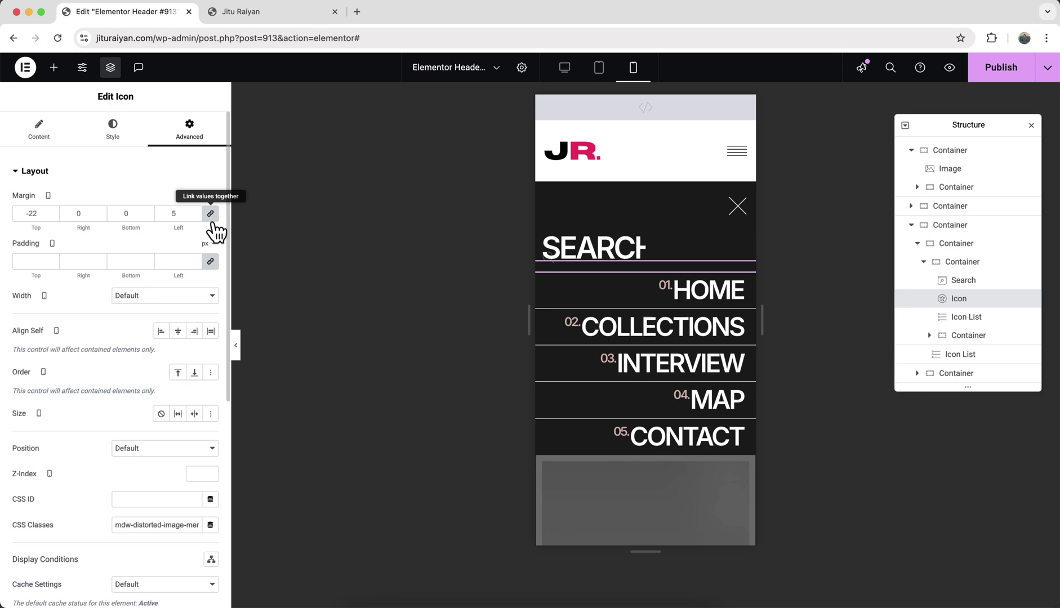
click(210, 214)
double_click(27, 214)
text(10)
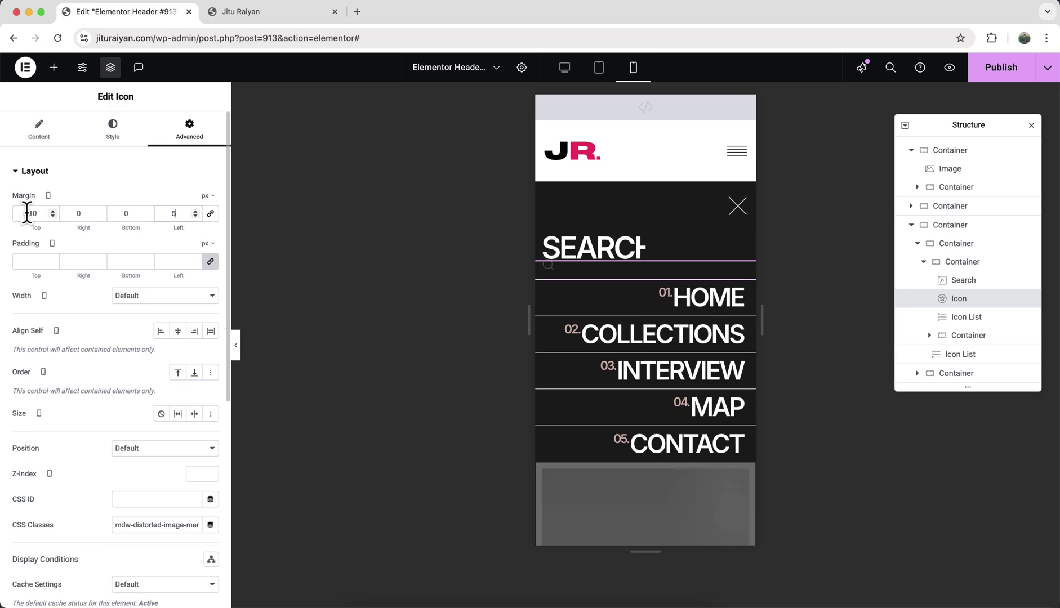
Publish the header and check the live site in a taller mobile preview.
click(997, 67)
key(ctrl+Tab)
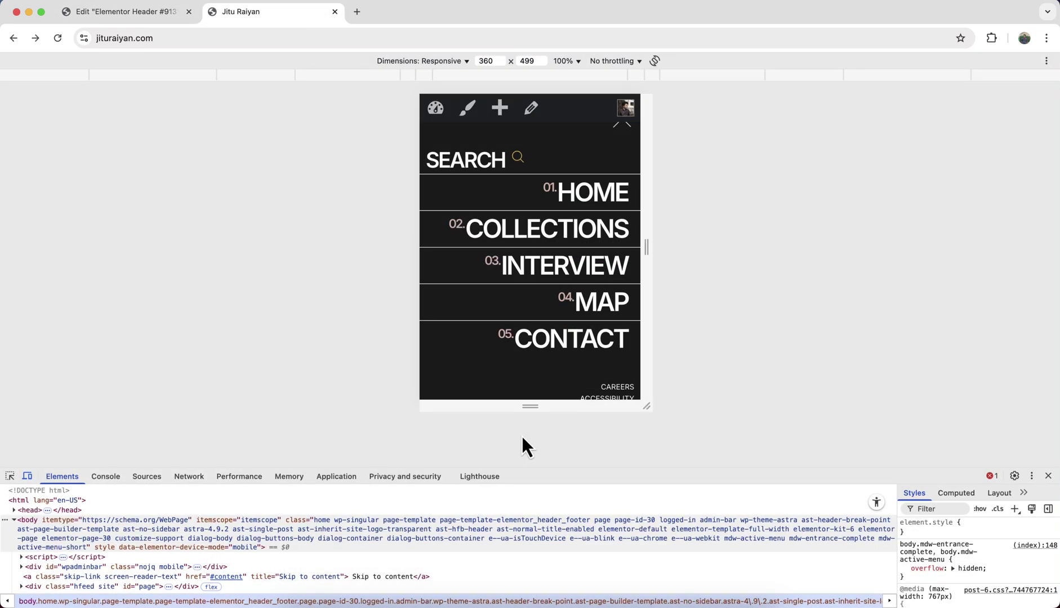
drag(529, 405, 526, 463)
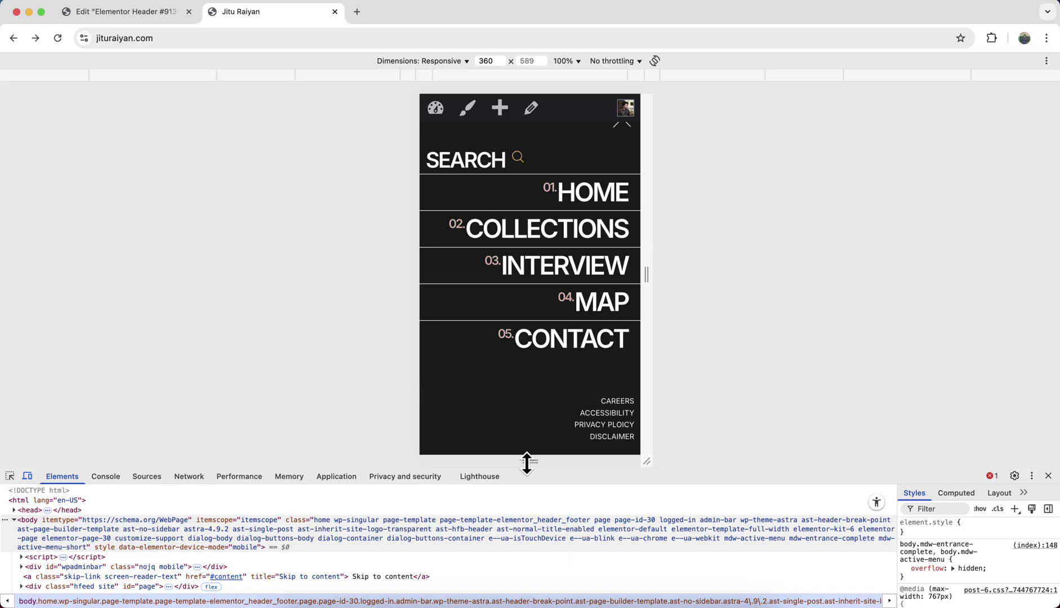